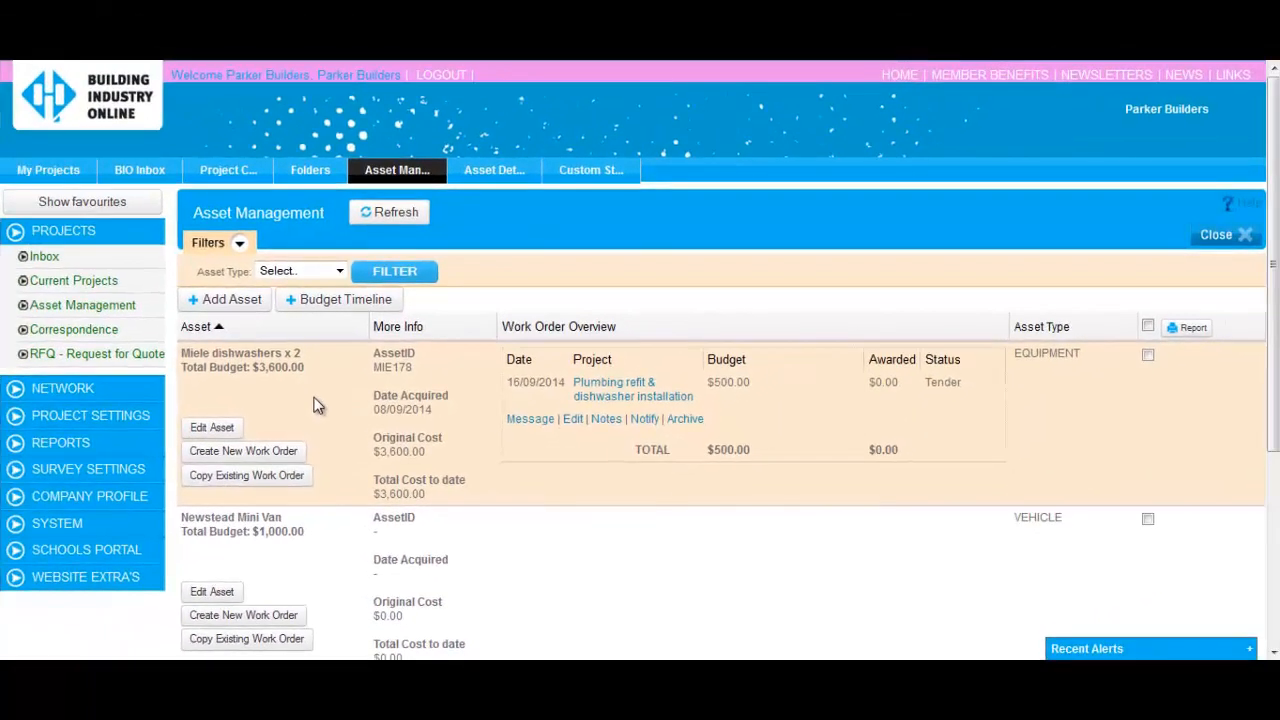
Import the Outlook contacts file Contacts.csv from _Project files into My Preferred Team and close the import form.
click(86, 396)
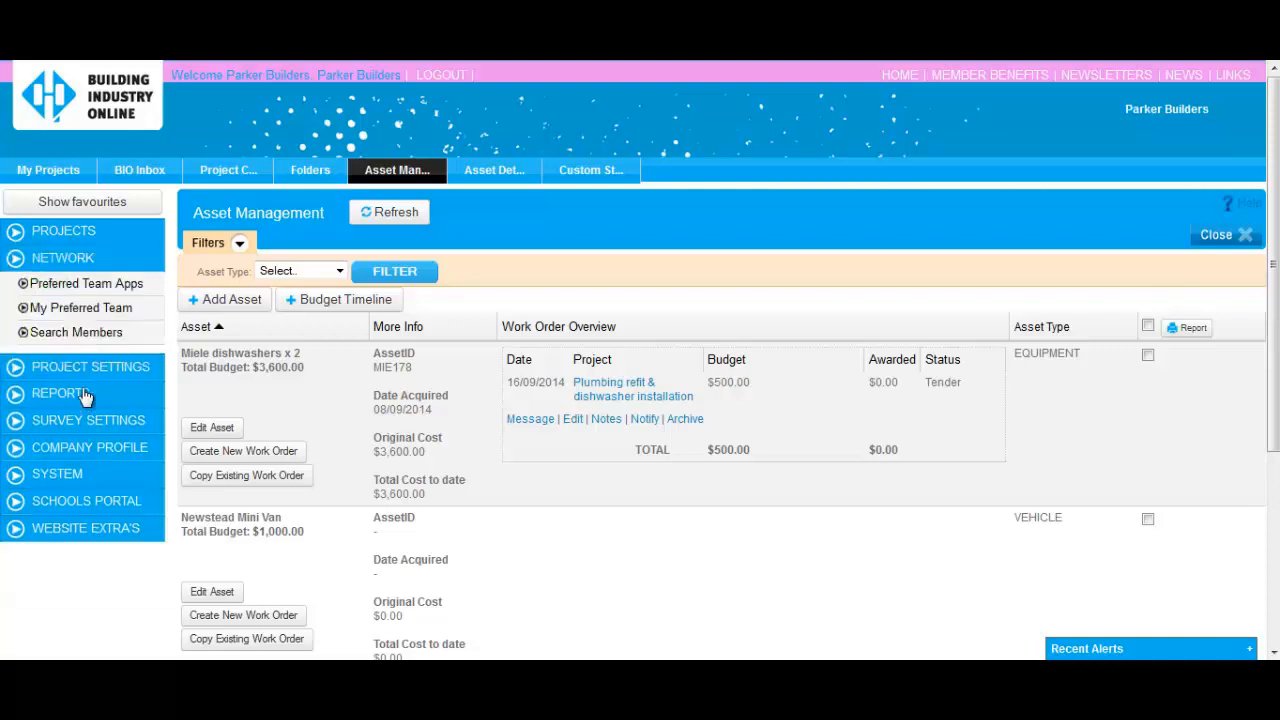
click(82, 309)
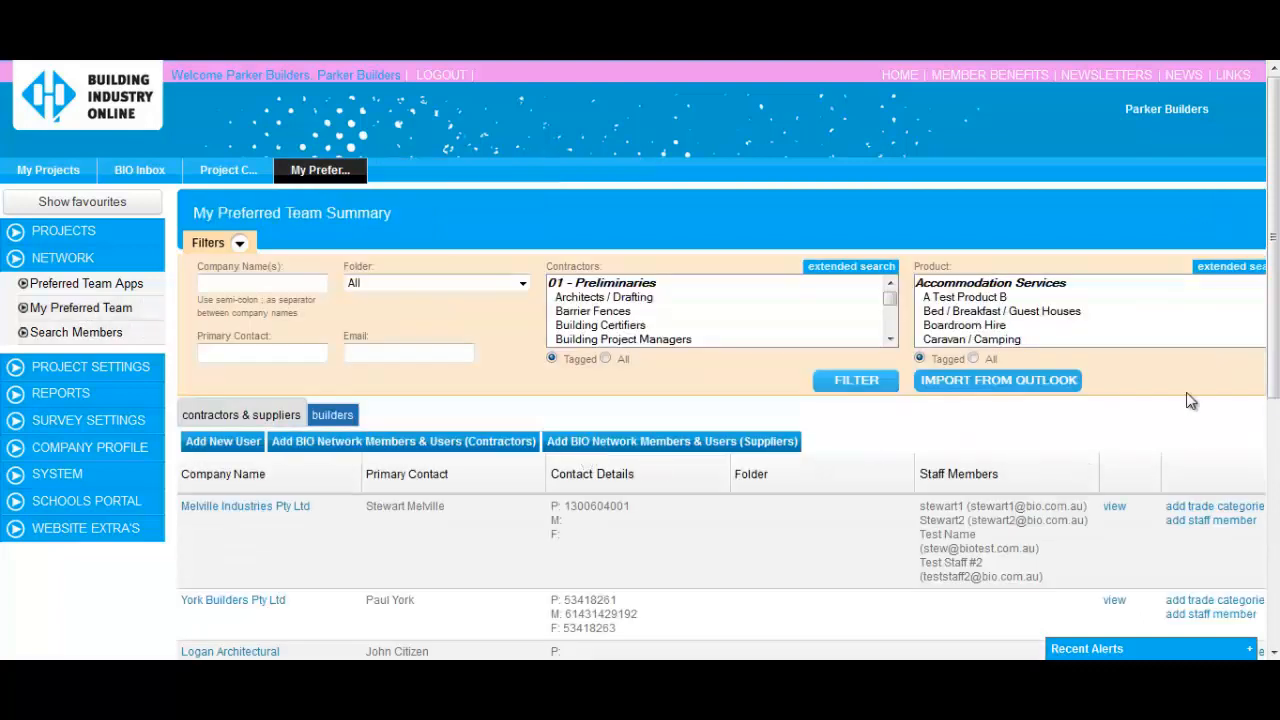
click(1018, 388)
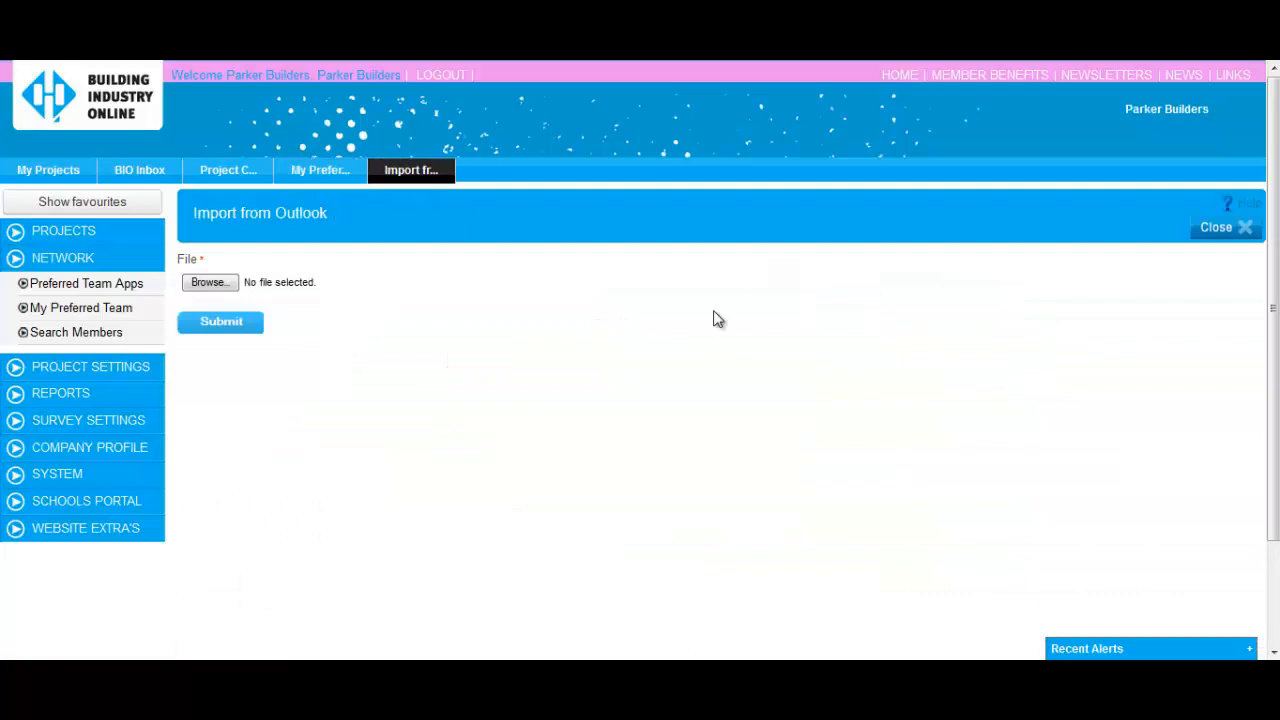
click(215, 284)
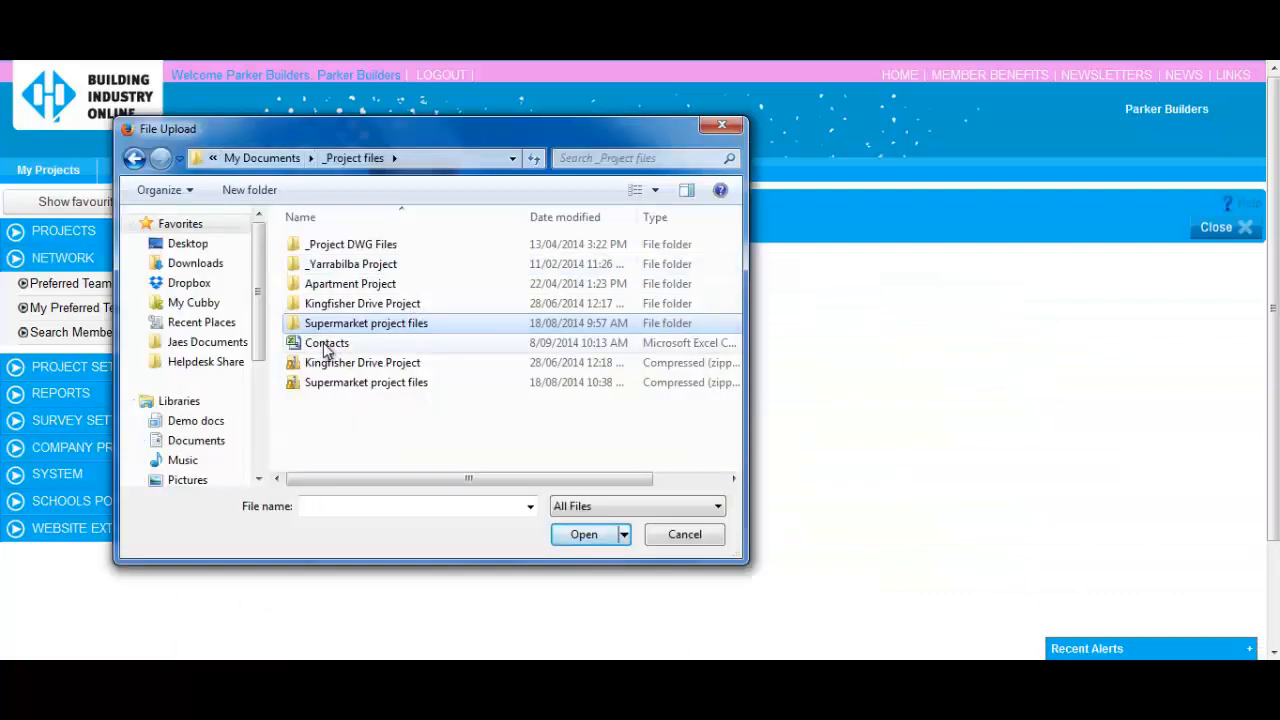
click(323, 342)
double_click(323, 342)
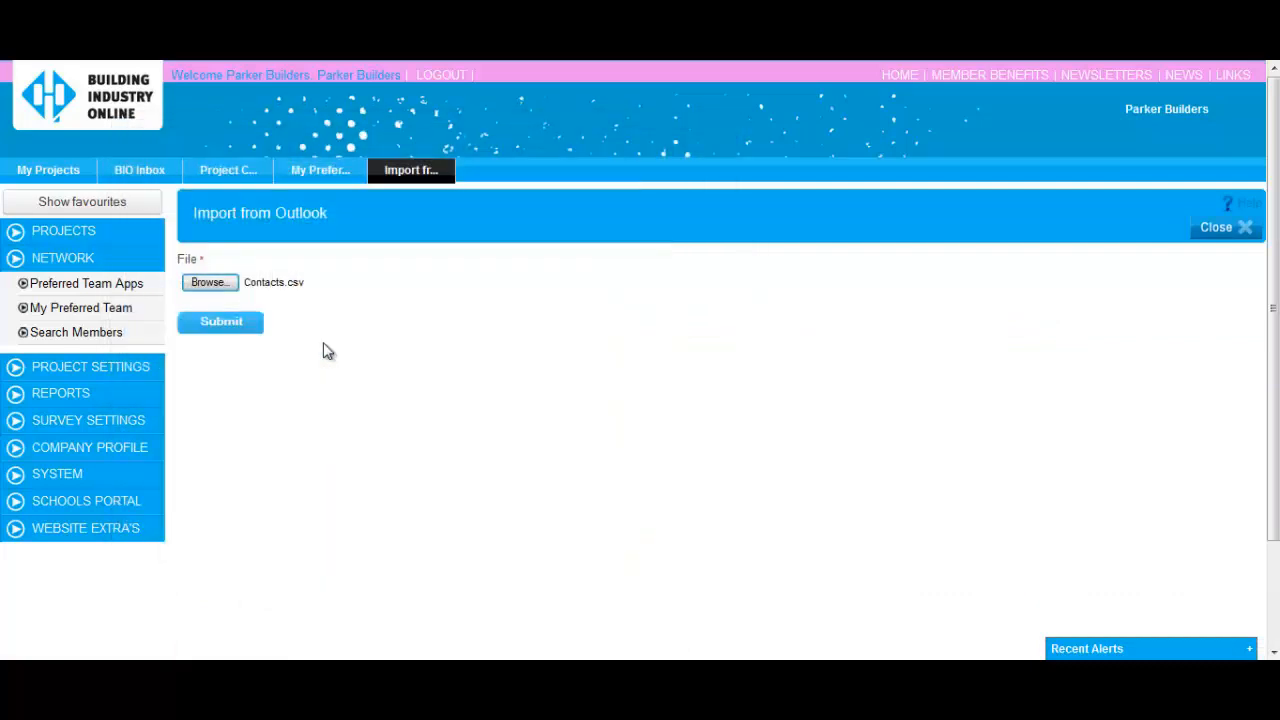
click(230, 326)
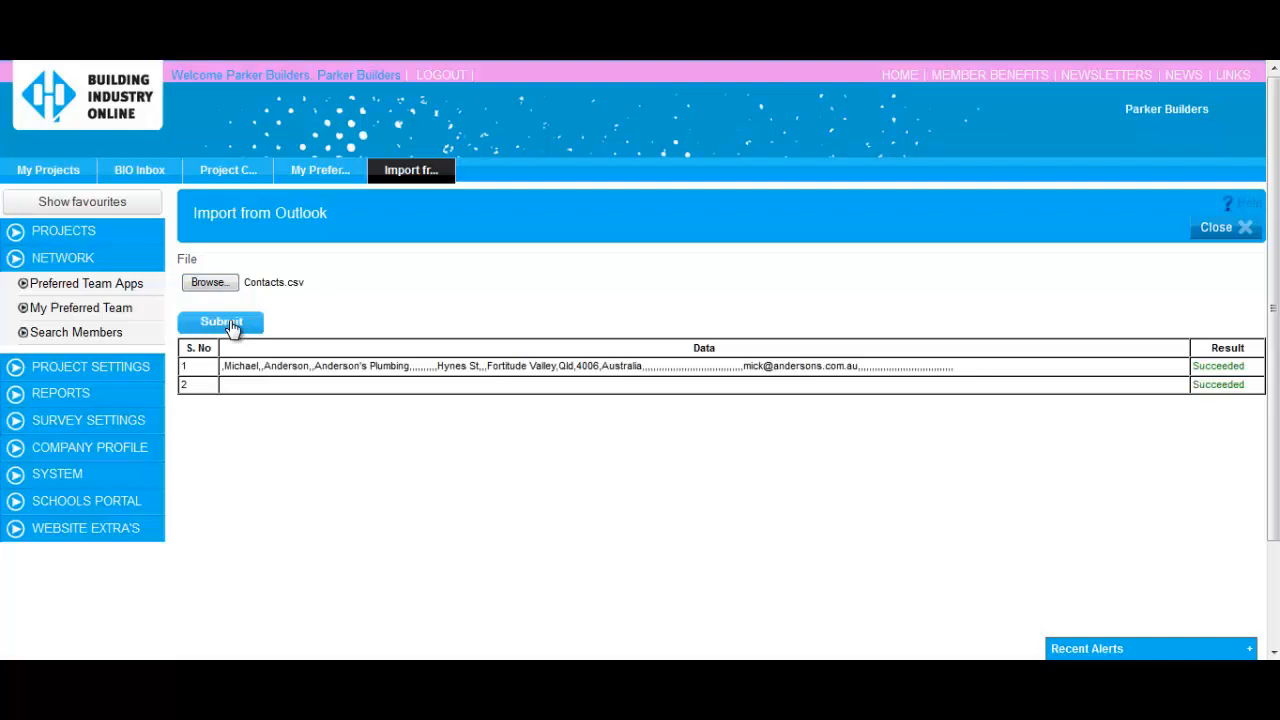
click(1233, 233)
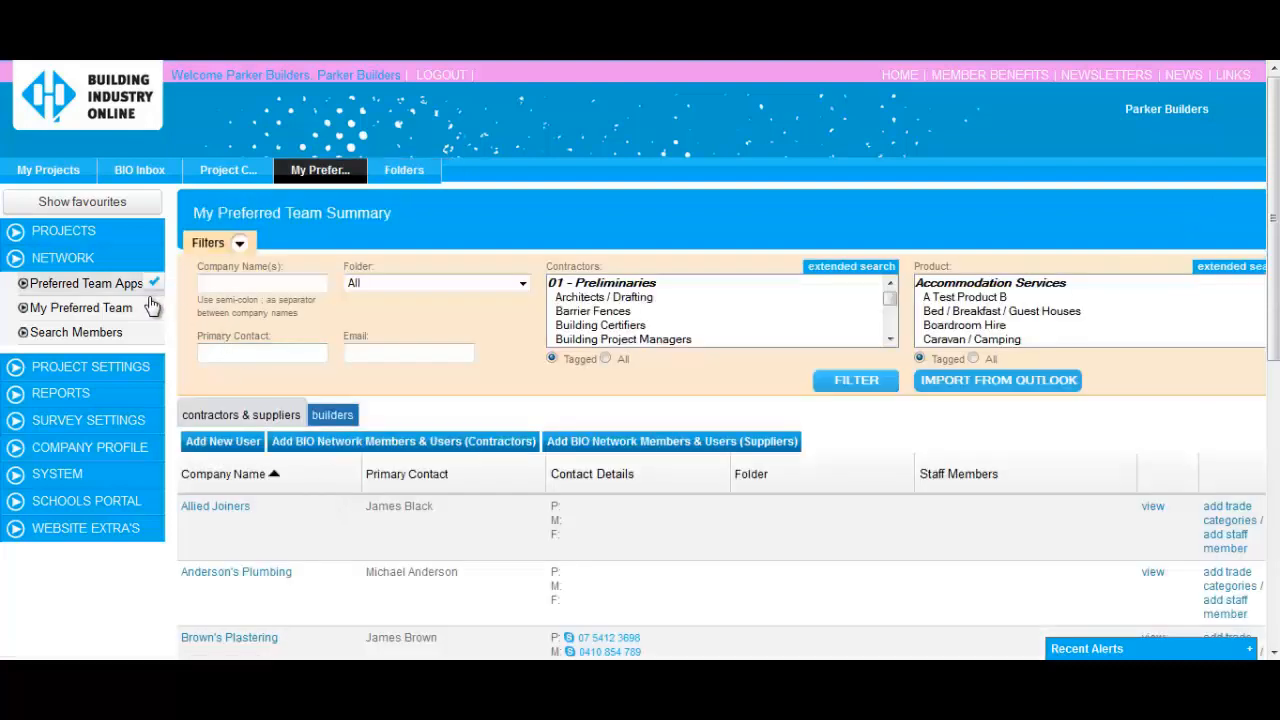
Examine both pages of the document folders list in the project settings.
click(101, 370)
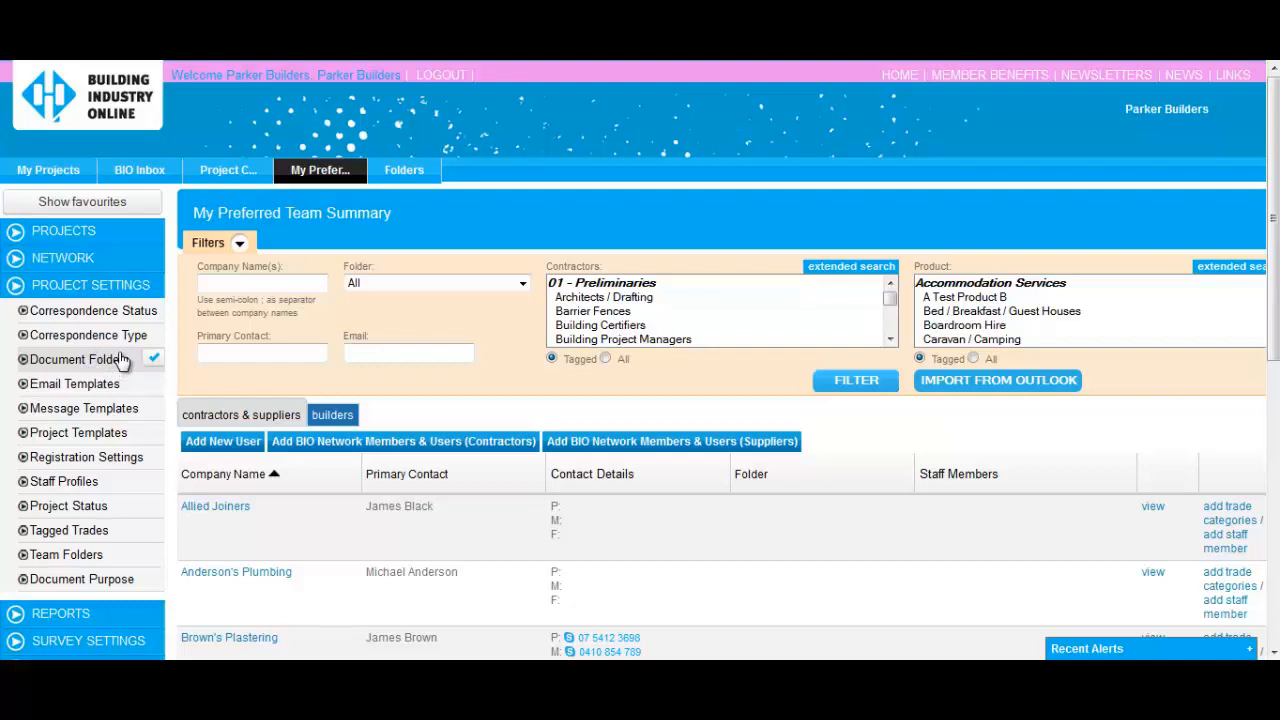
click(122, 360)
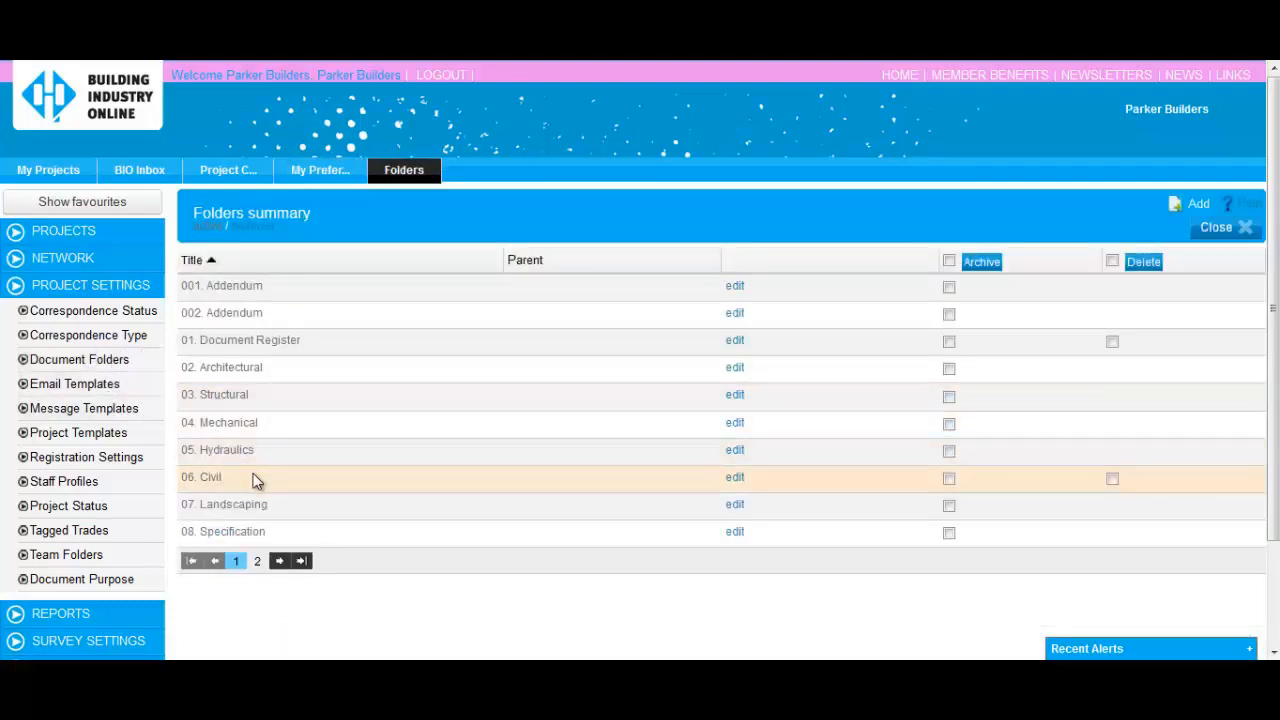
click(280, 564)
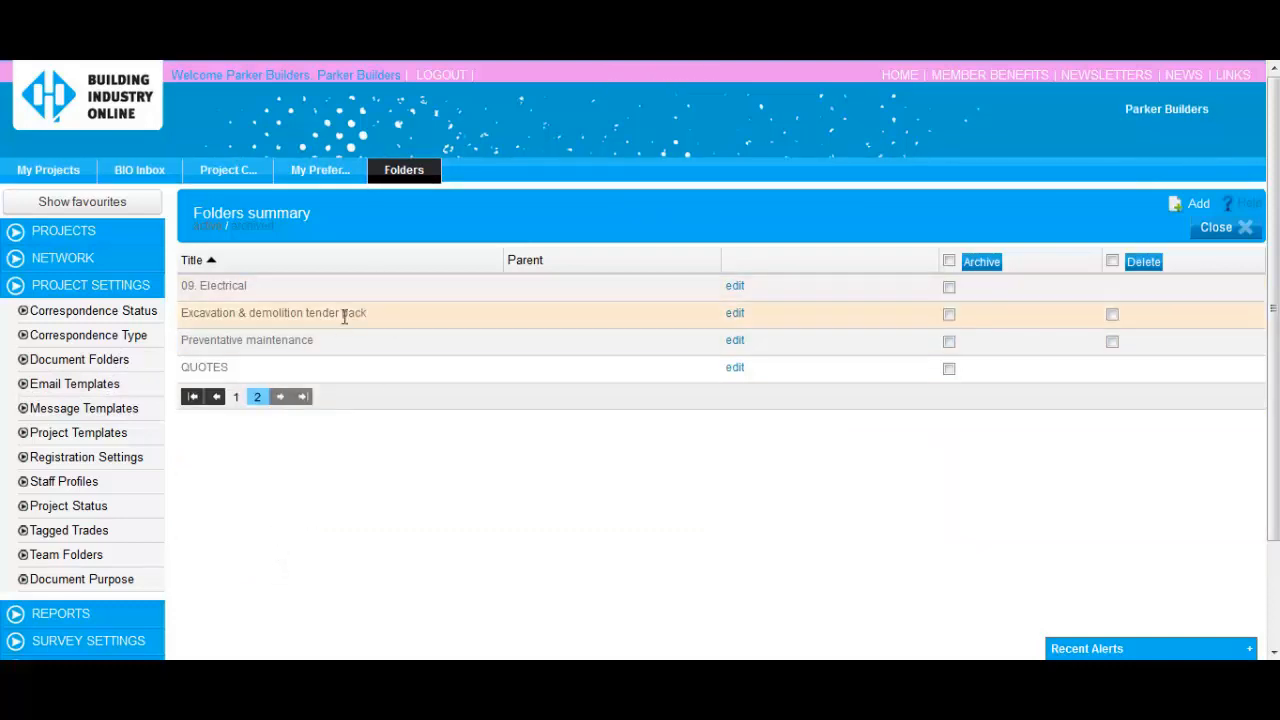
click(216, 397)
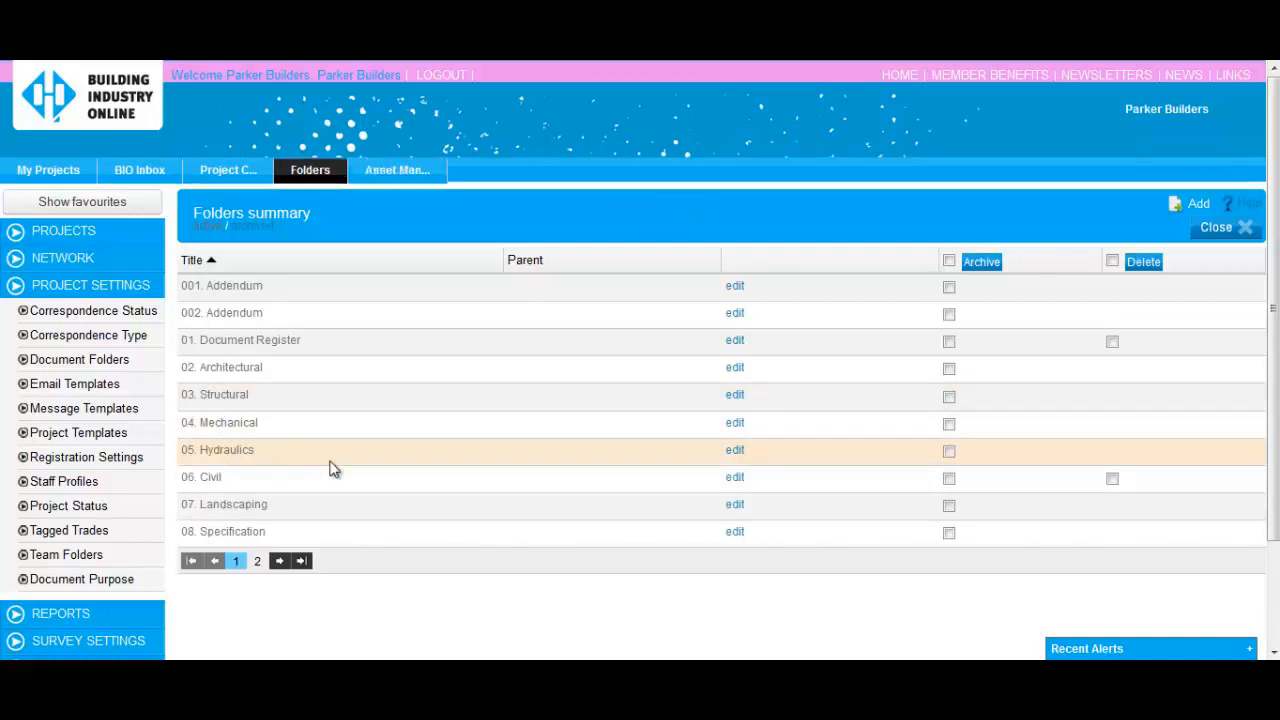
Open the Plumbing refit & dishwasher installation work order of the Miele dishwashers x 2 asset for editing.
click(95, 231)
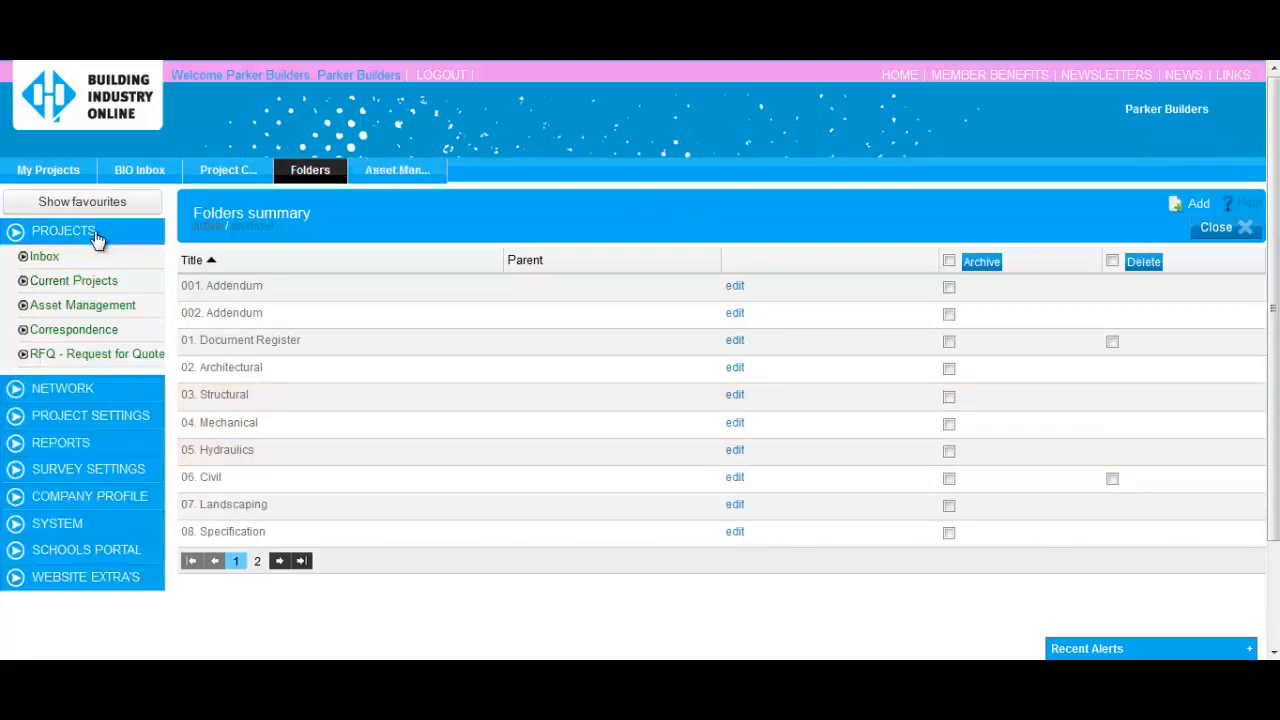
click(87, 306)
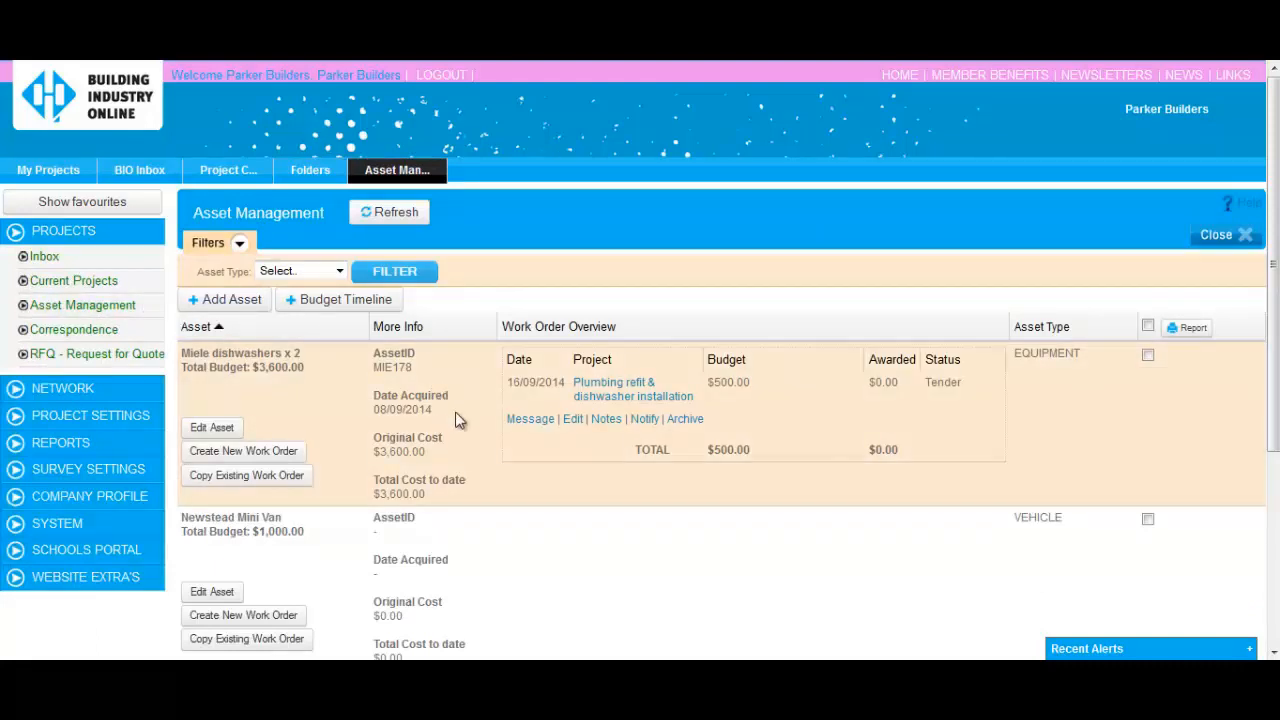
click(573, 419)
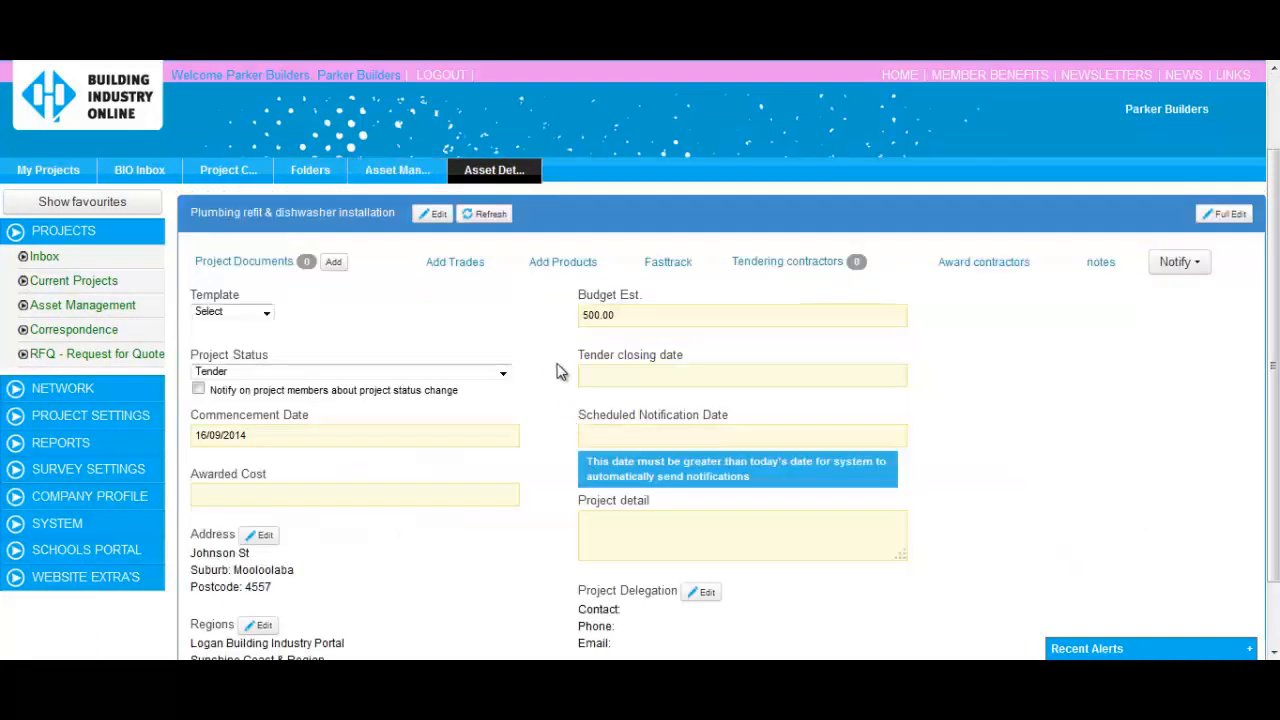
Upload Plumbing refit + dishwasher installation.docx to the work order's project documents in the 05. Hydraulics folder and close the upload form.
click(336, 263)
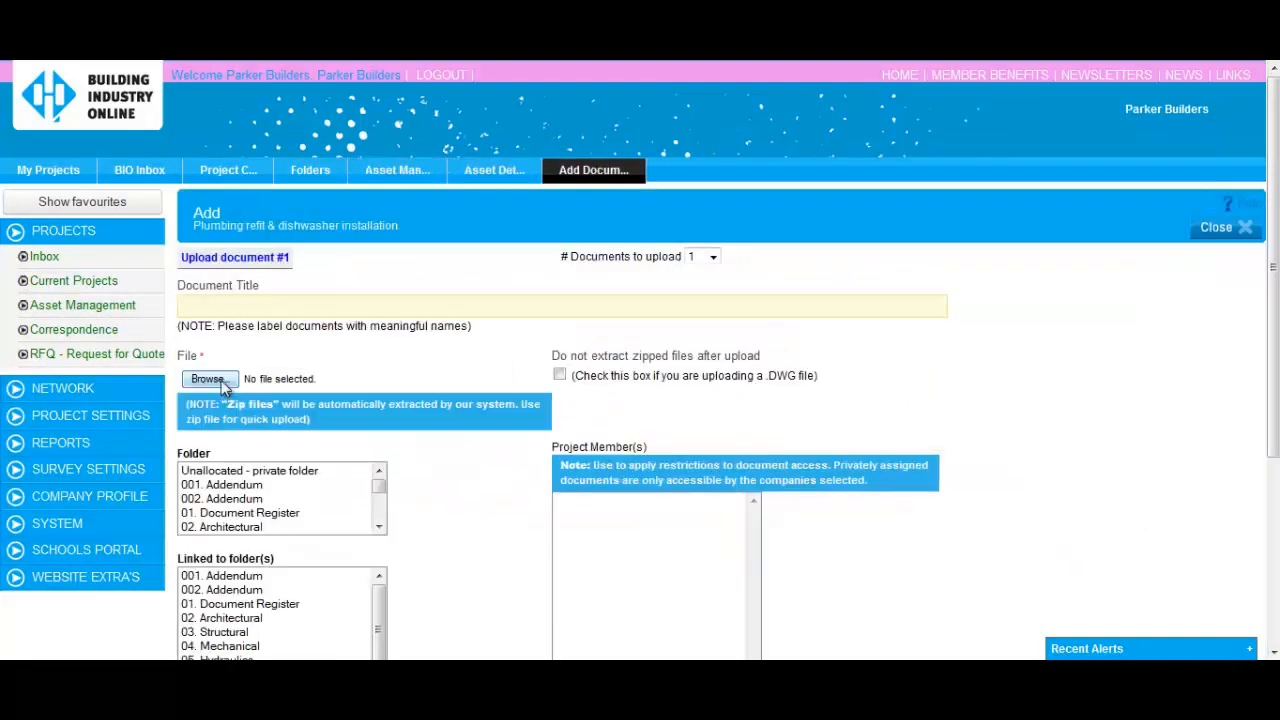
click(220, 380)
double_click(366, 378)
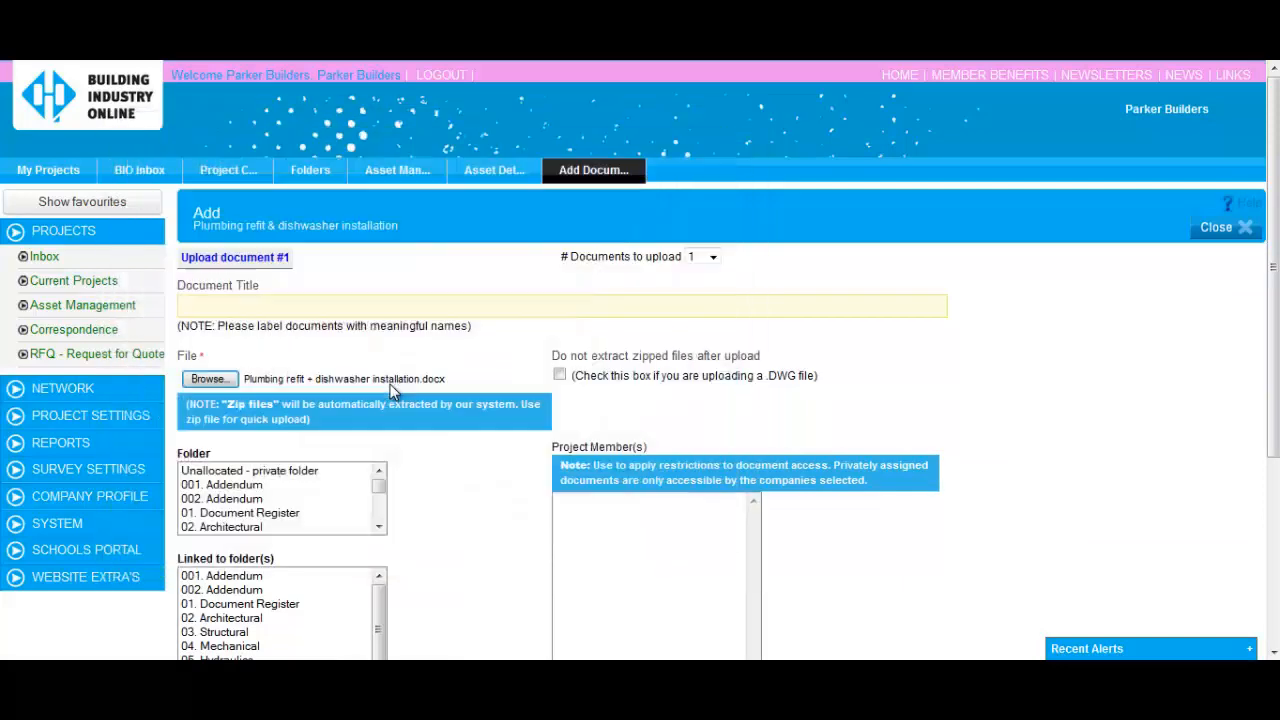
scroll(377, 494, down, 2)
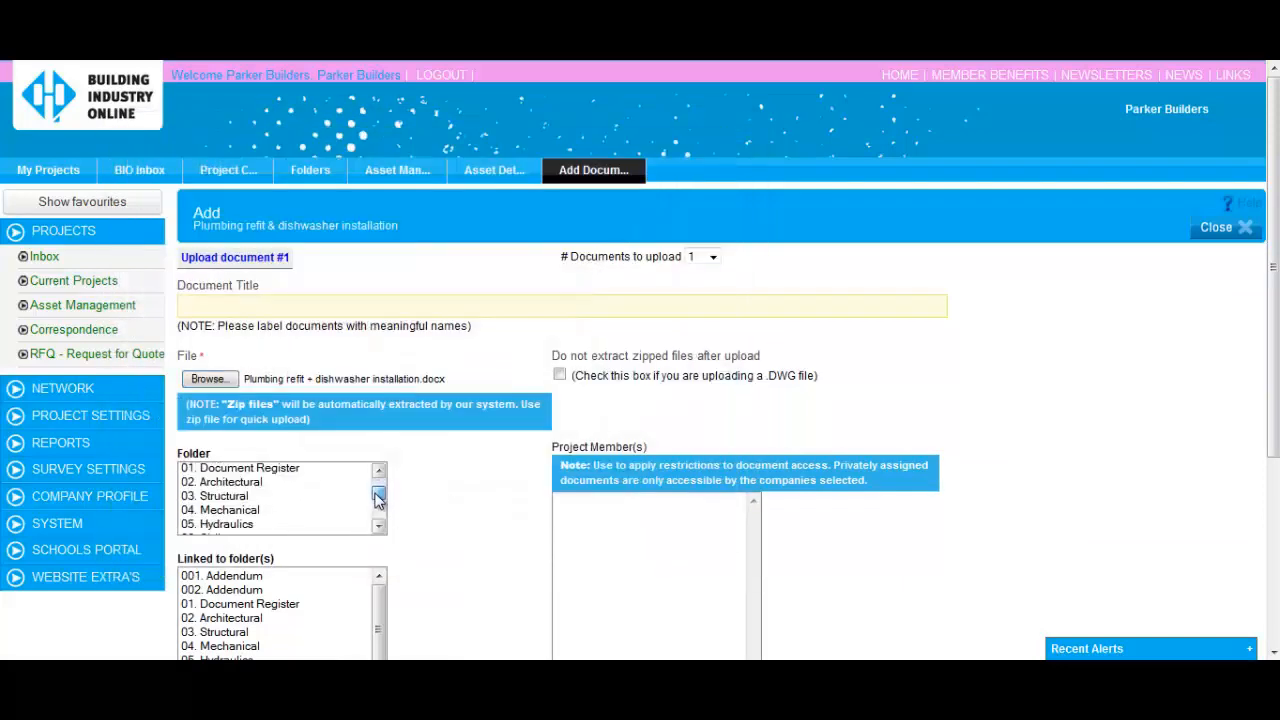
click(230, 503)
scroll(455, 500, down, 3)
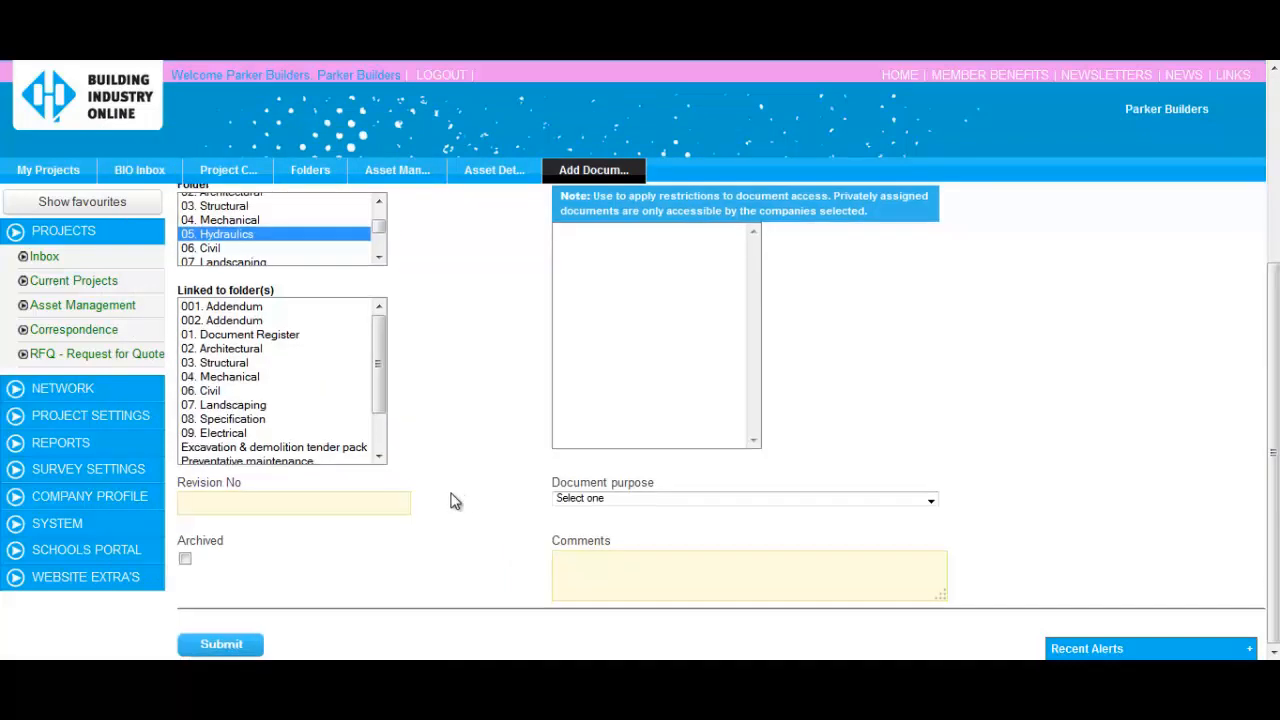
click(221, 645)
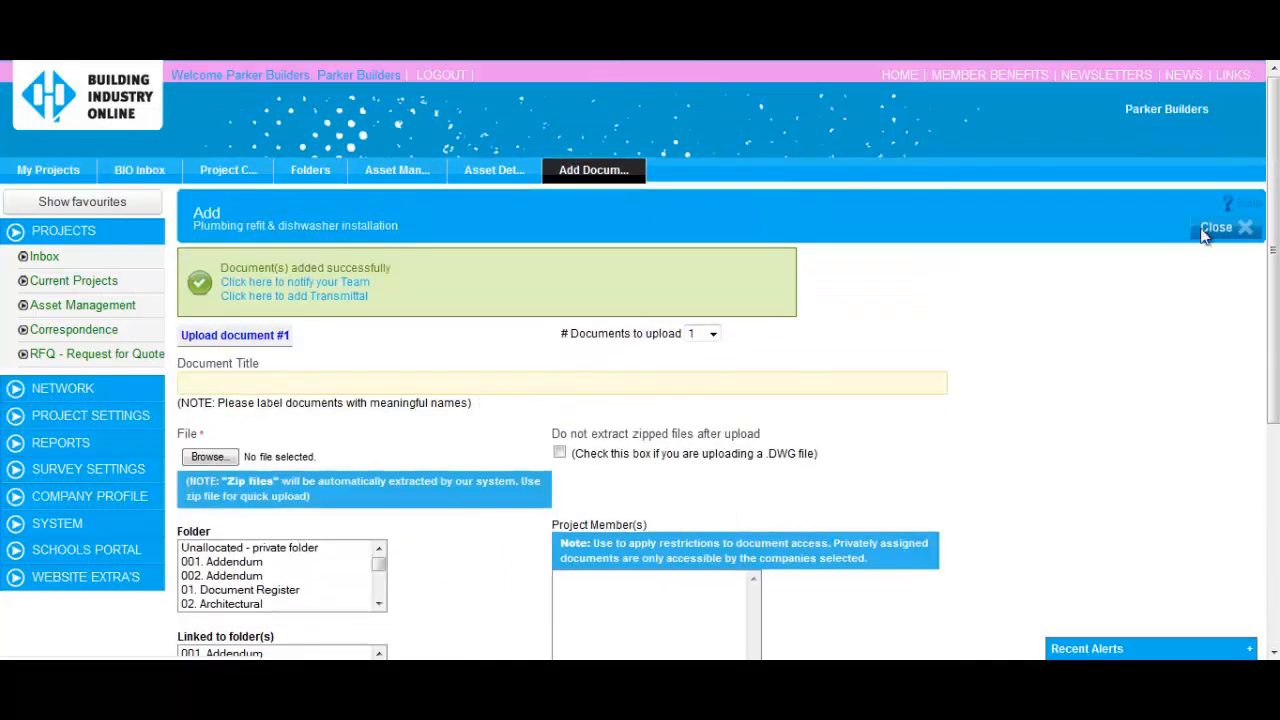
click(1208, 232)
Add a document folder titled WARRANTIES with no parent folder.
click(90, 415)
click(80, 359)
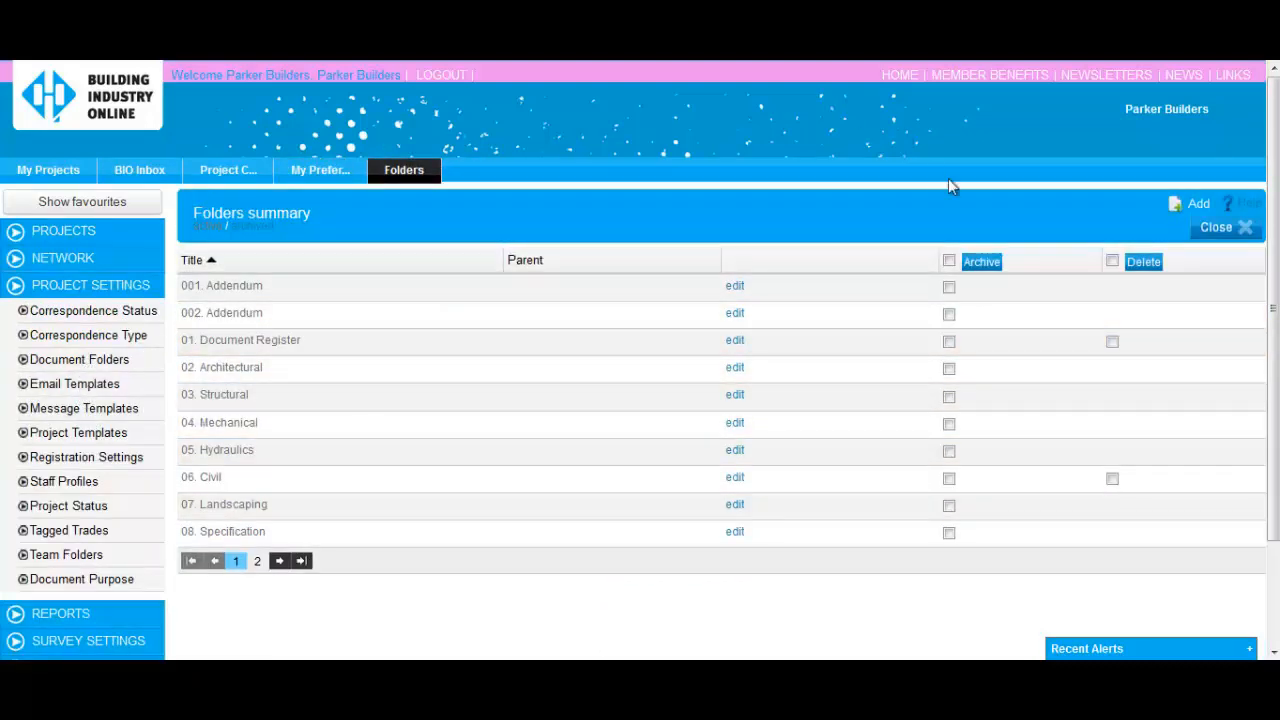
click(1199, 206)
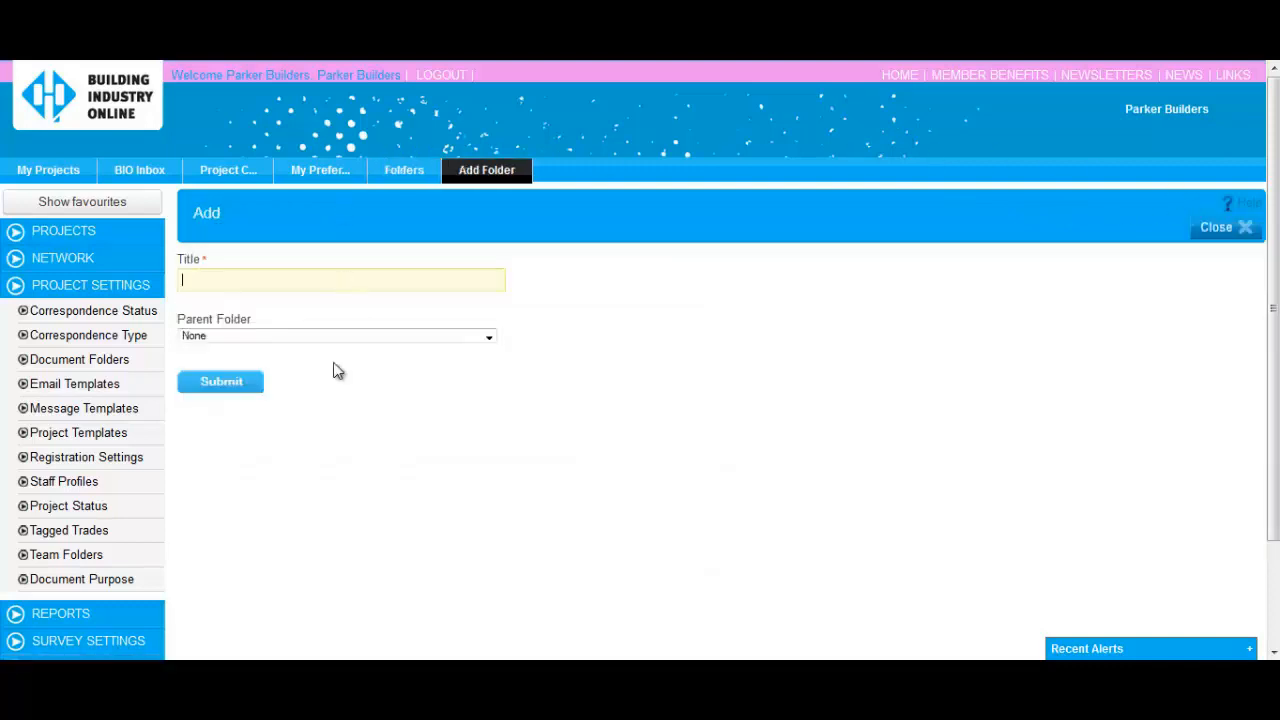
text(WARRANTIES)
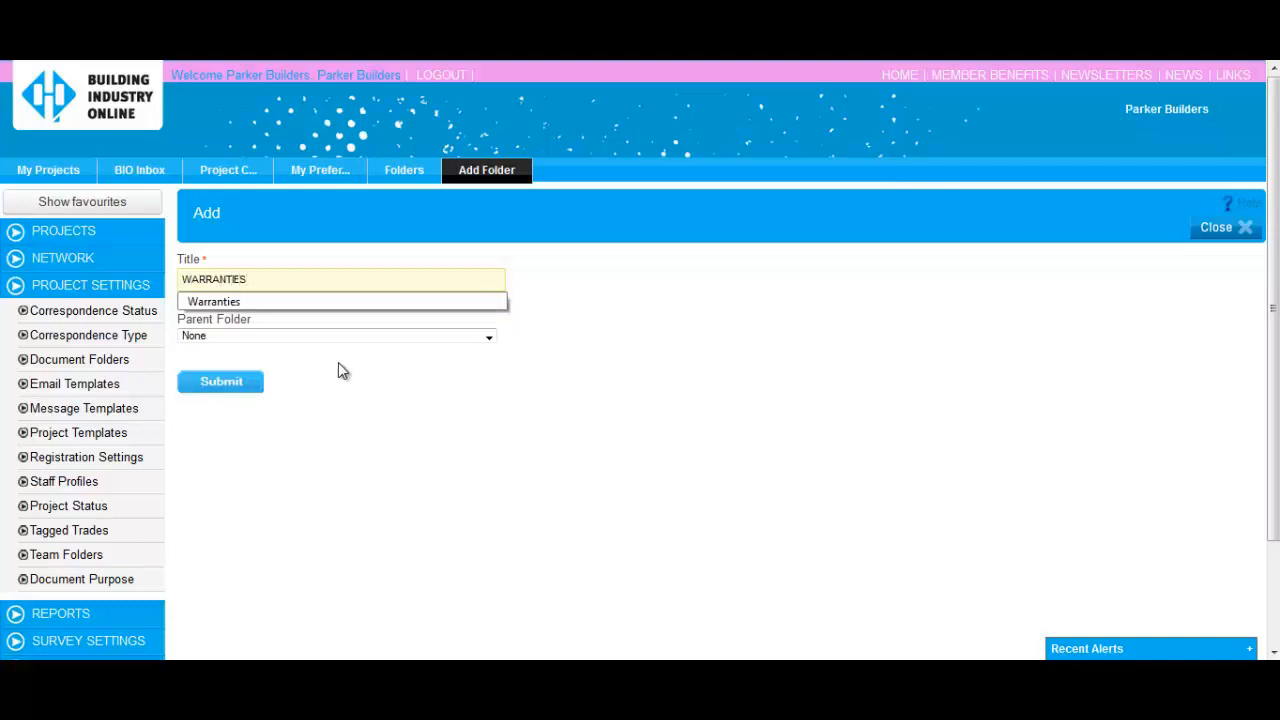
key(Escape)
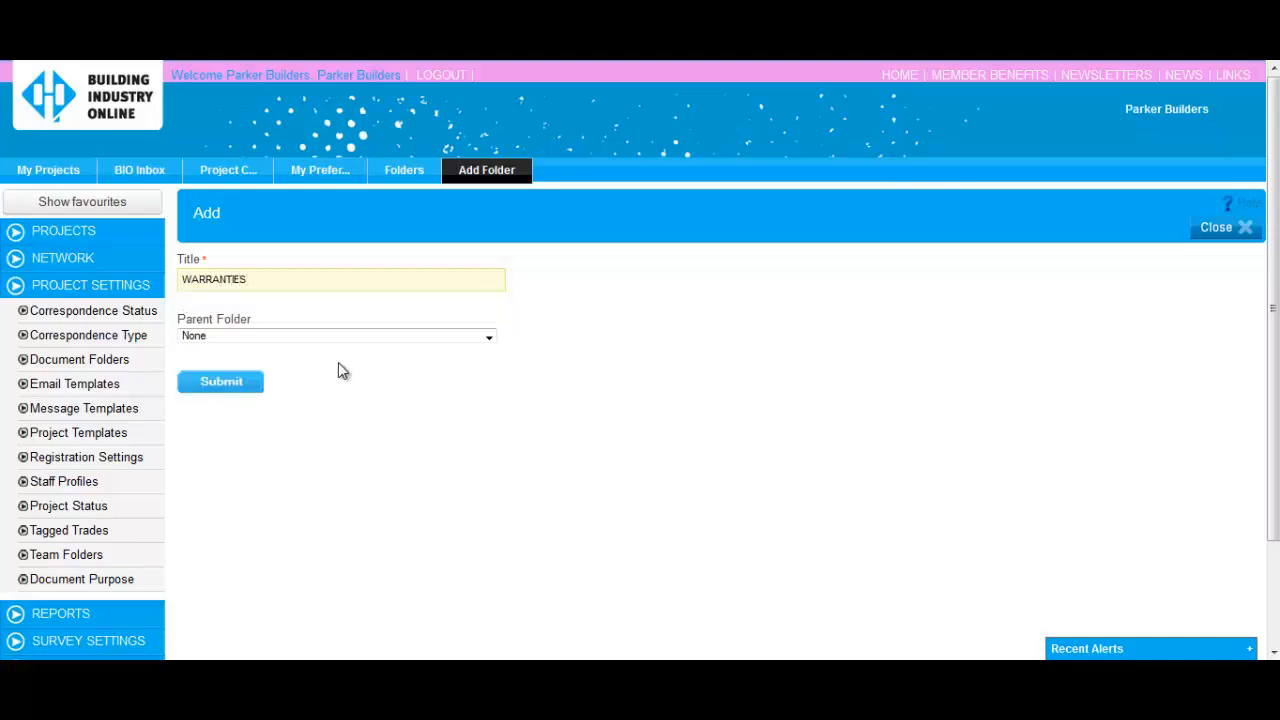
click(245, 385)
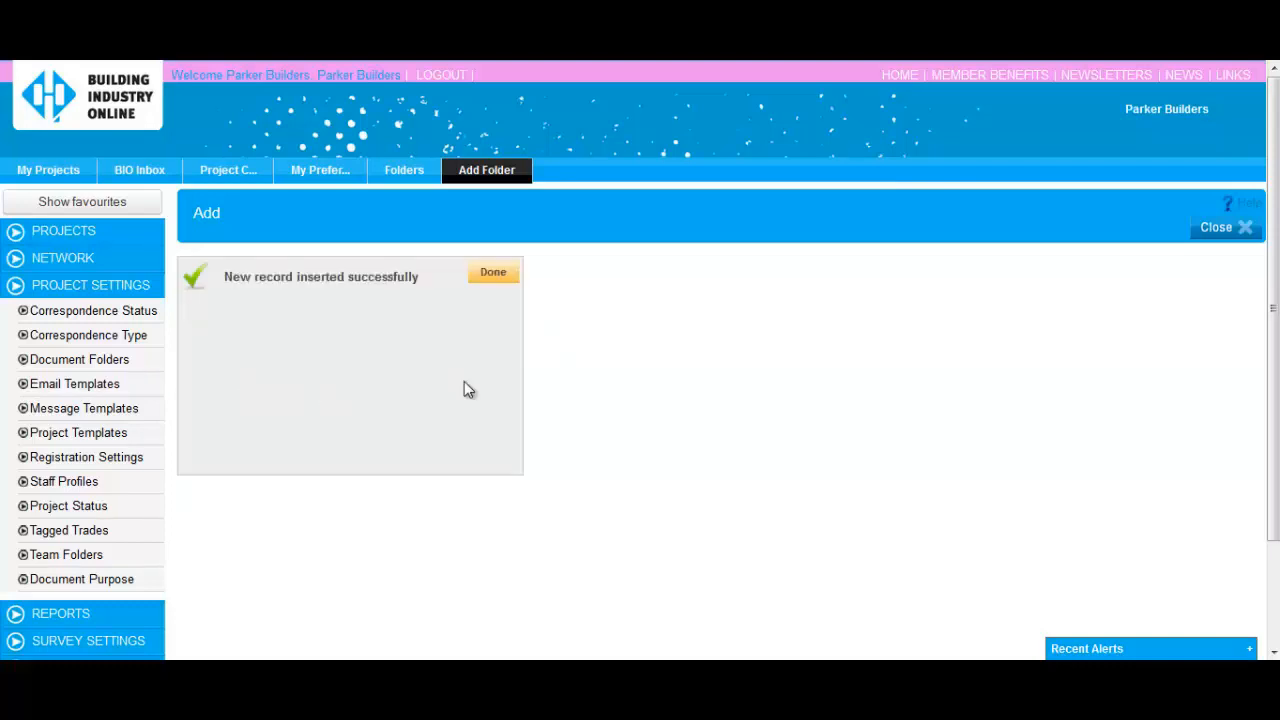
click(492, 274)
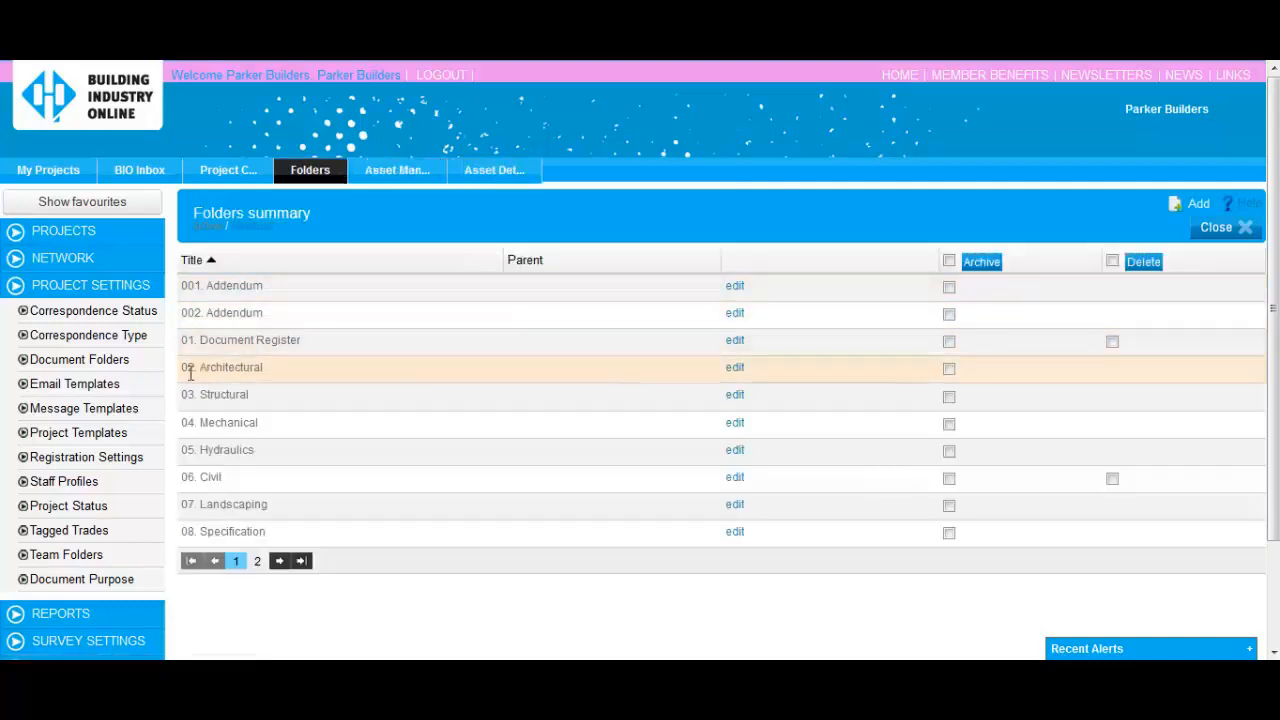
View the work order status and asset type list, and check the asset type choices for Miele dishwashers x 2, keeping EQUIPMENT.
click(106, 508)
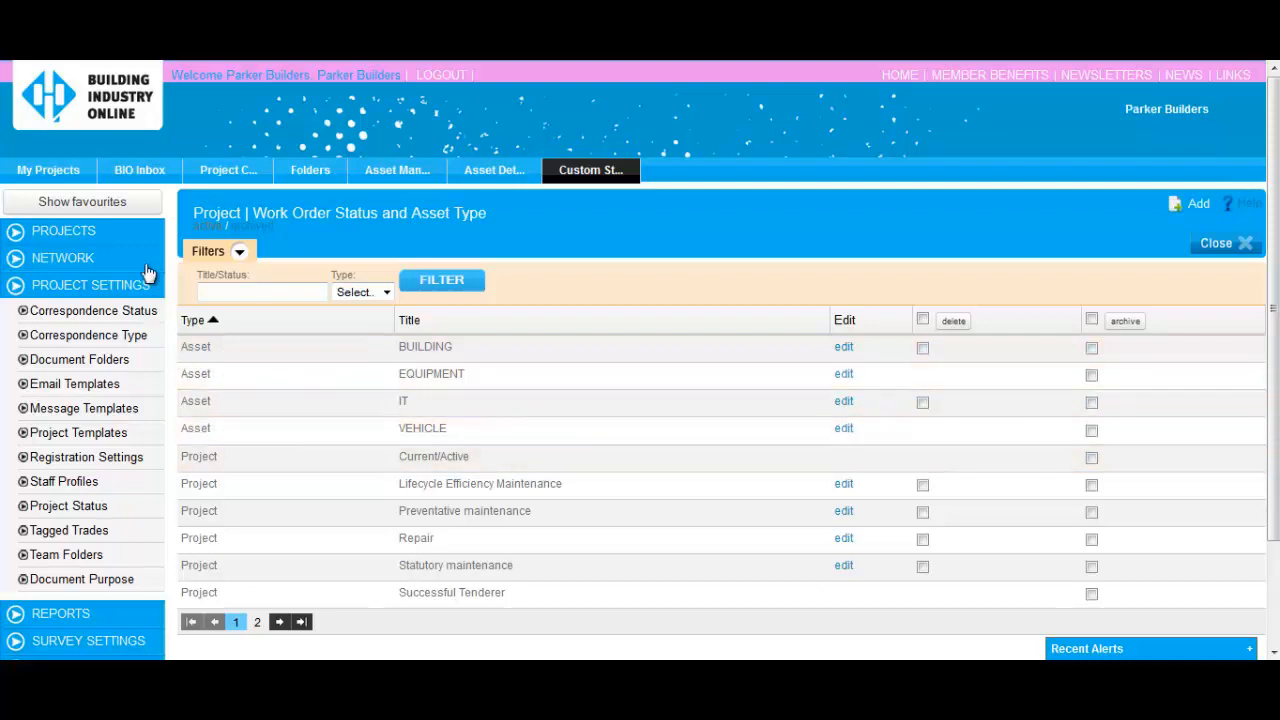
click(115, 238)
click(82, 307)
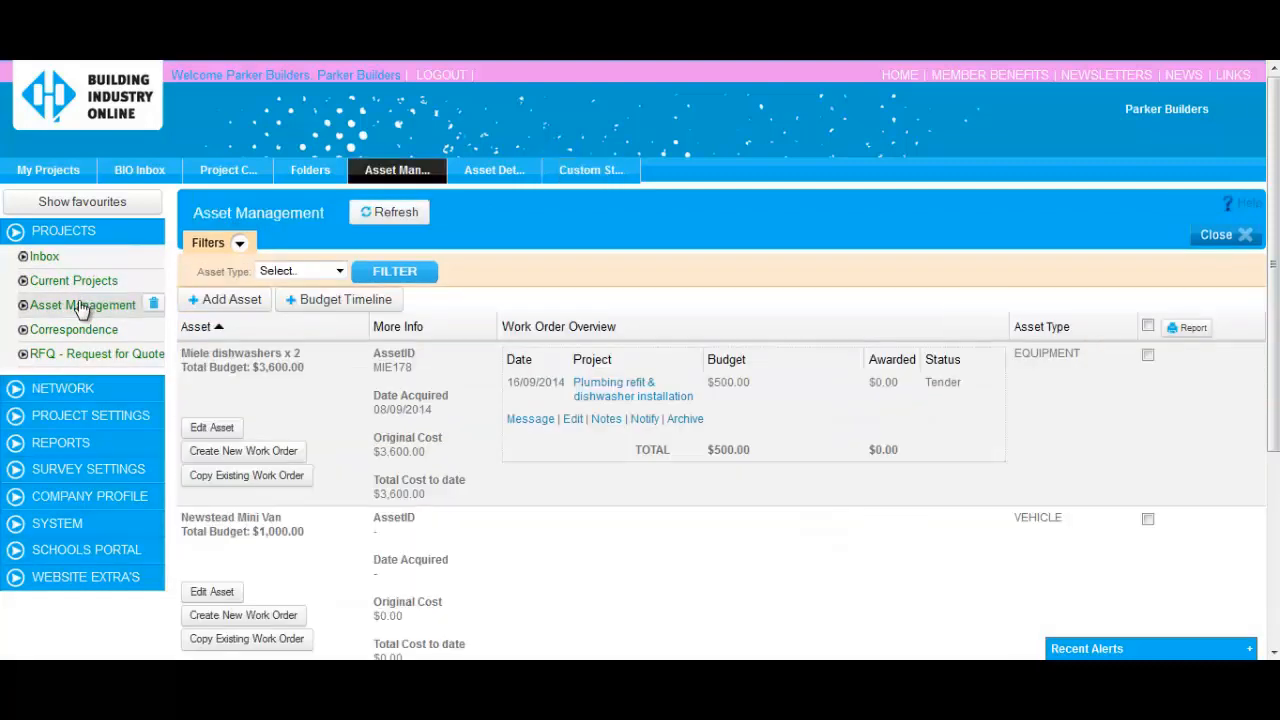
click(212, 428)
click(386, 577)
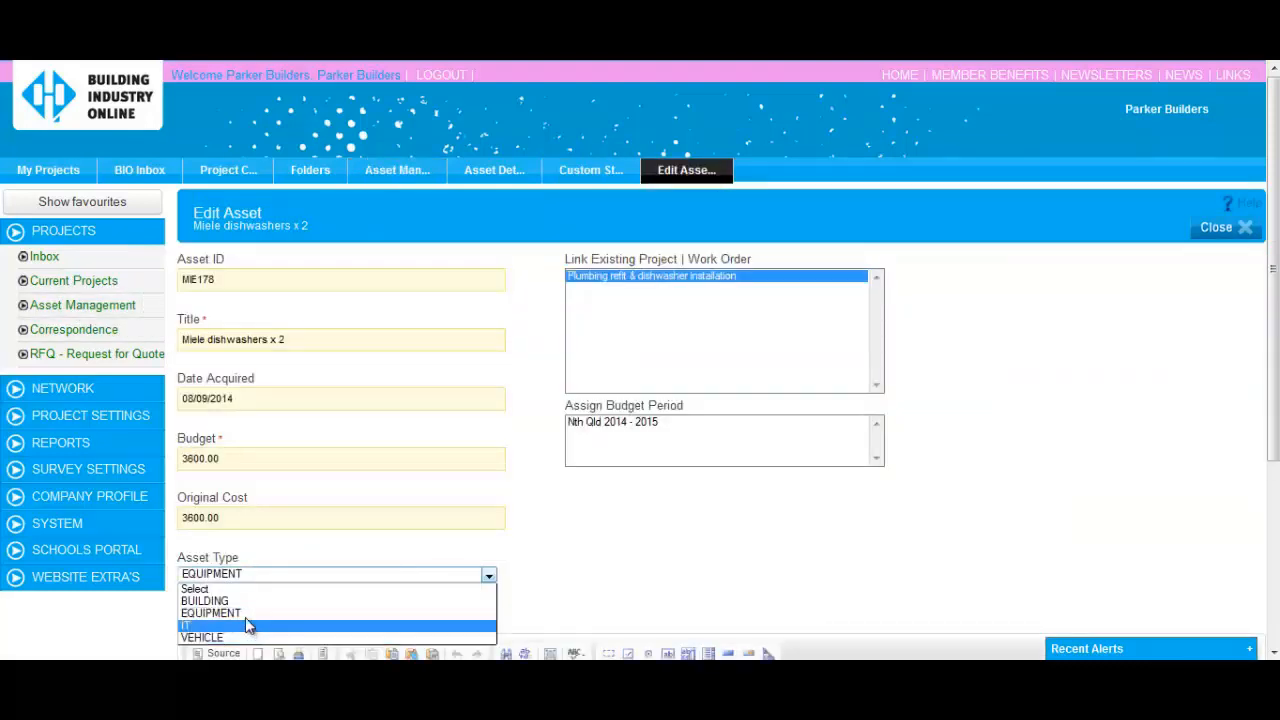
click(247, 613)
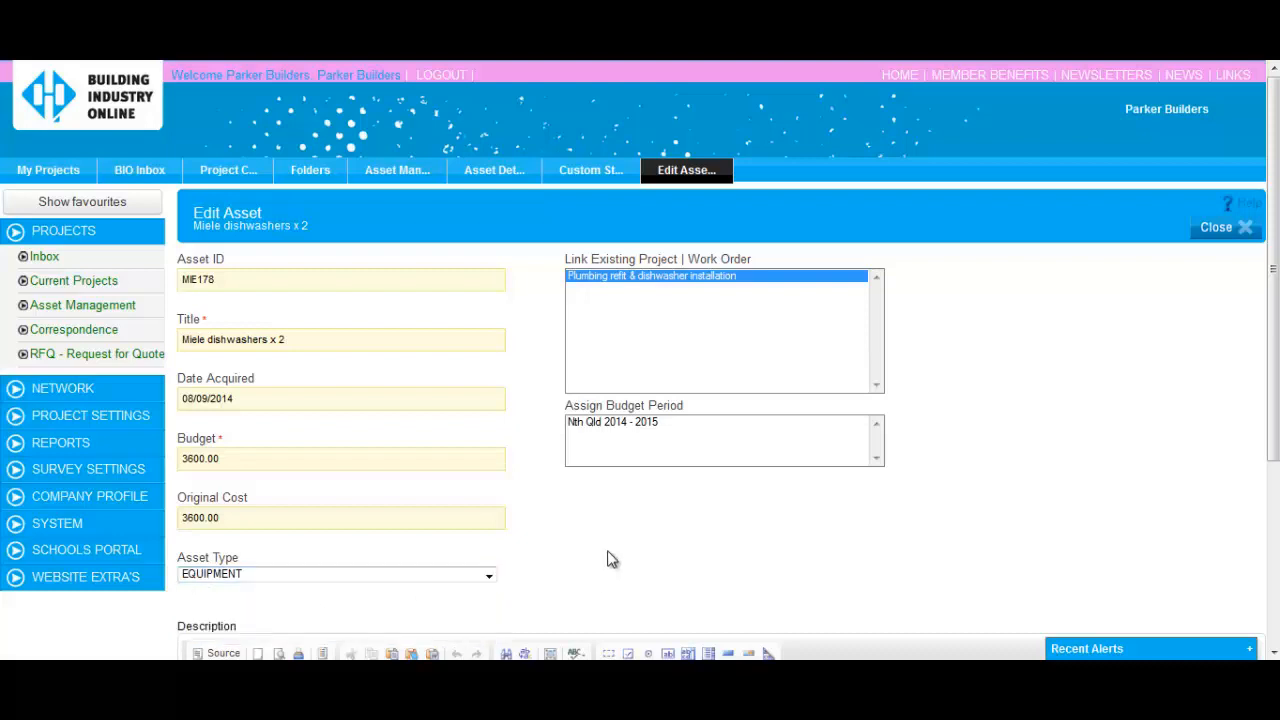
click(1217, 234)
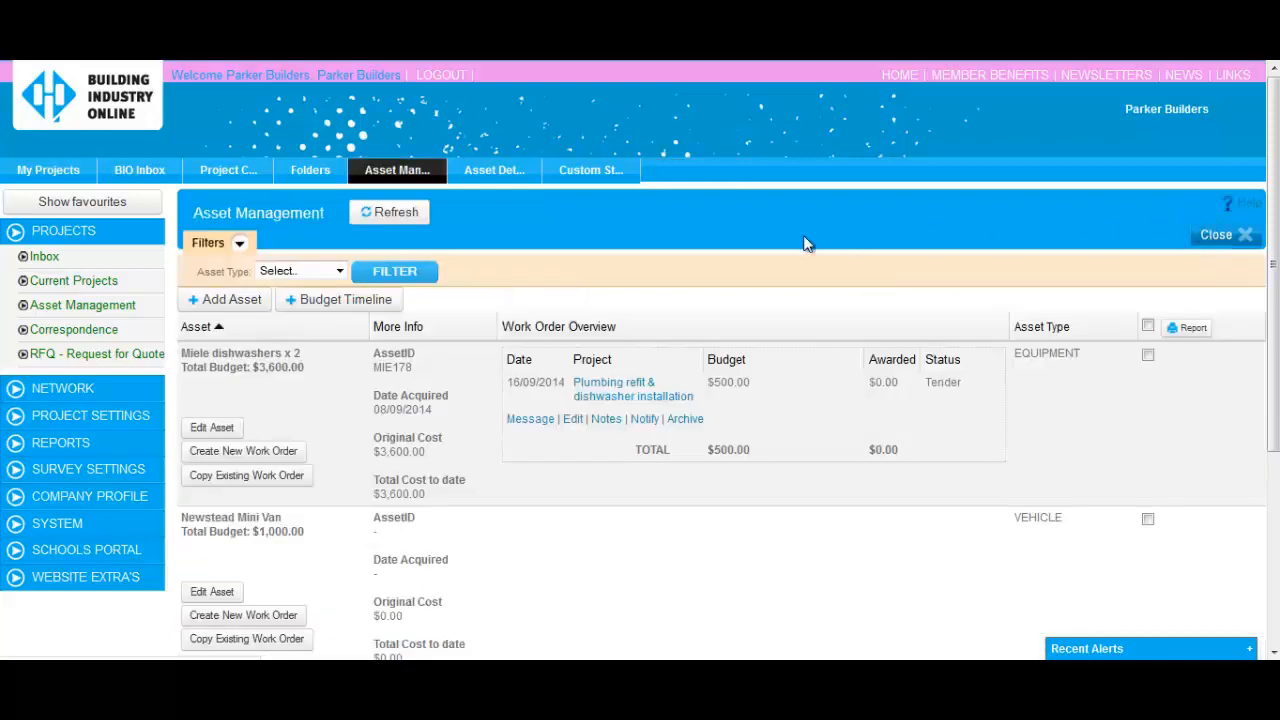
Add a custom status titled Acquisition with type Project.
click(94, 414)
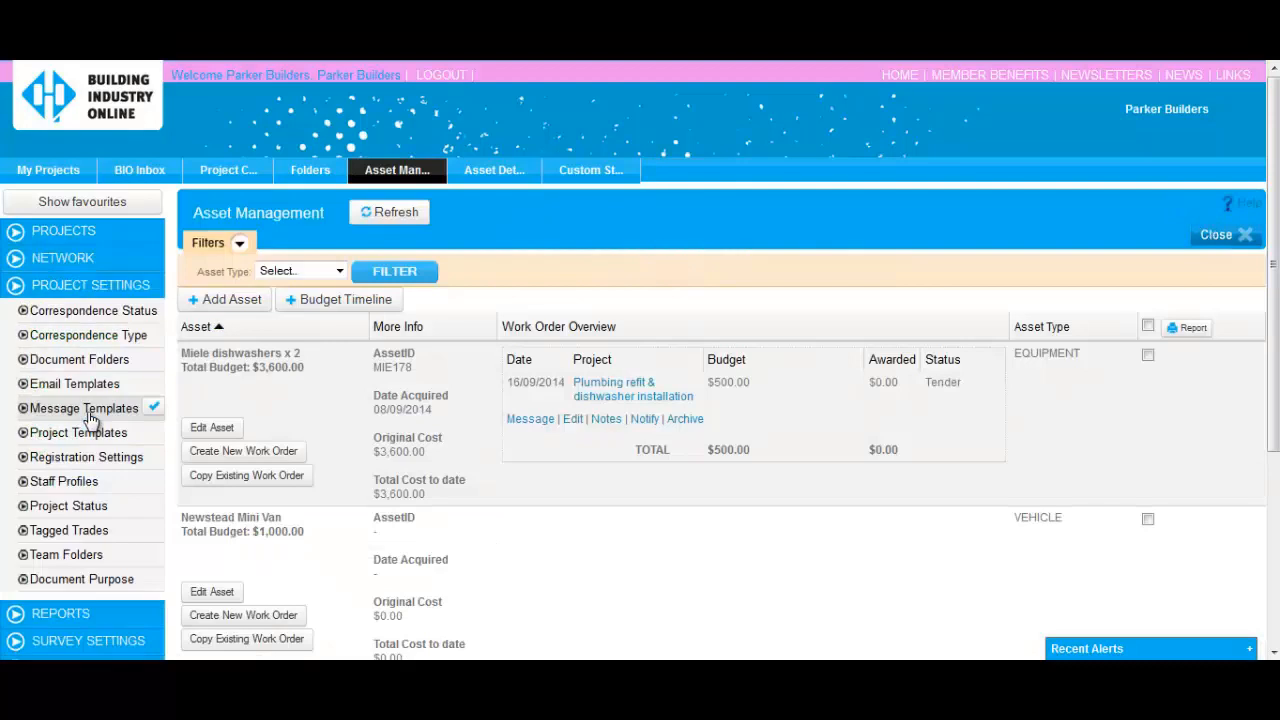
click(85, 506)
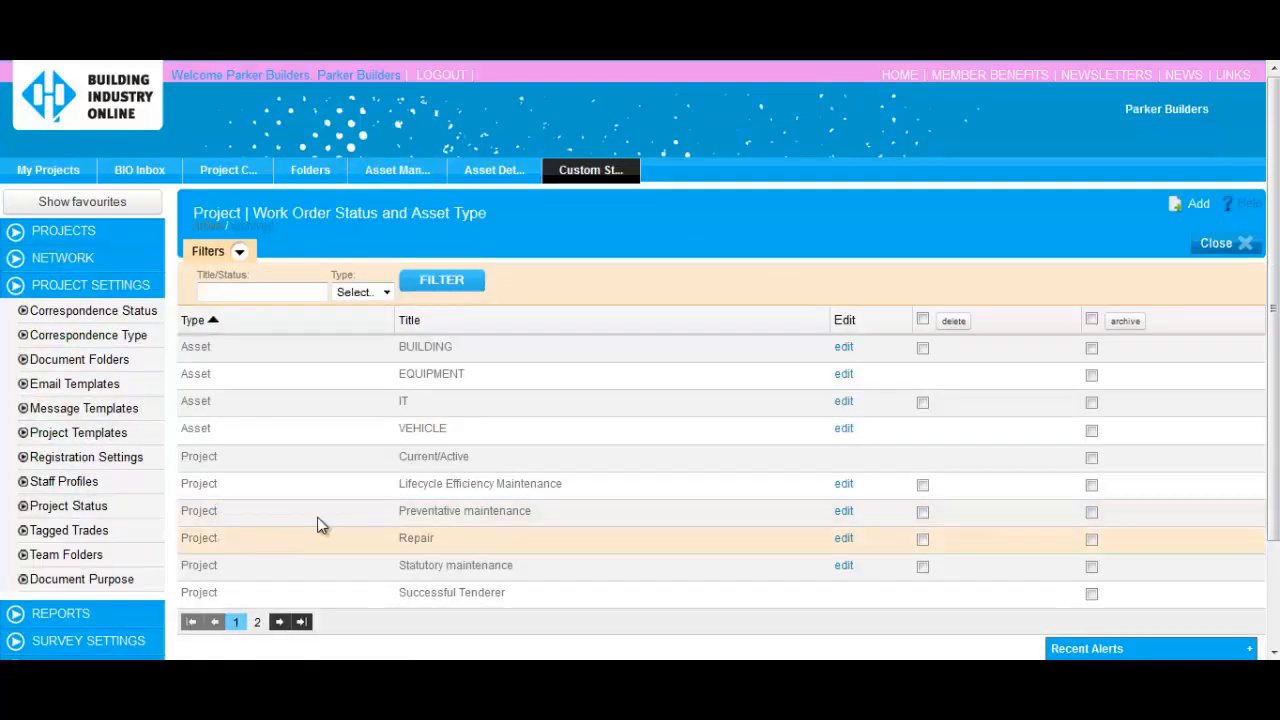
click(1199, 205)
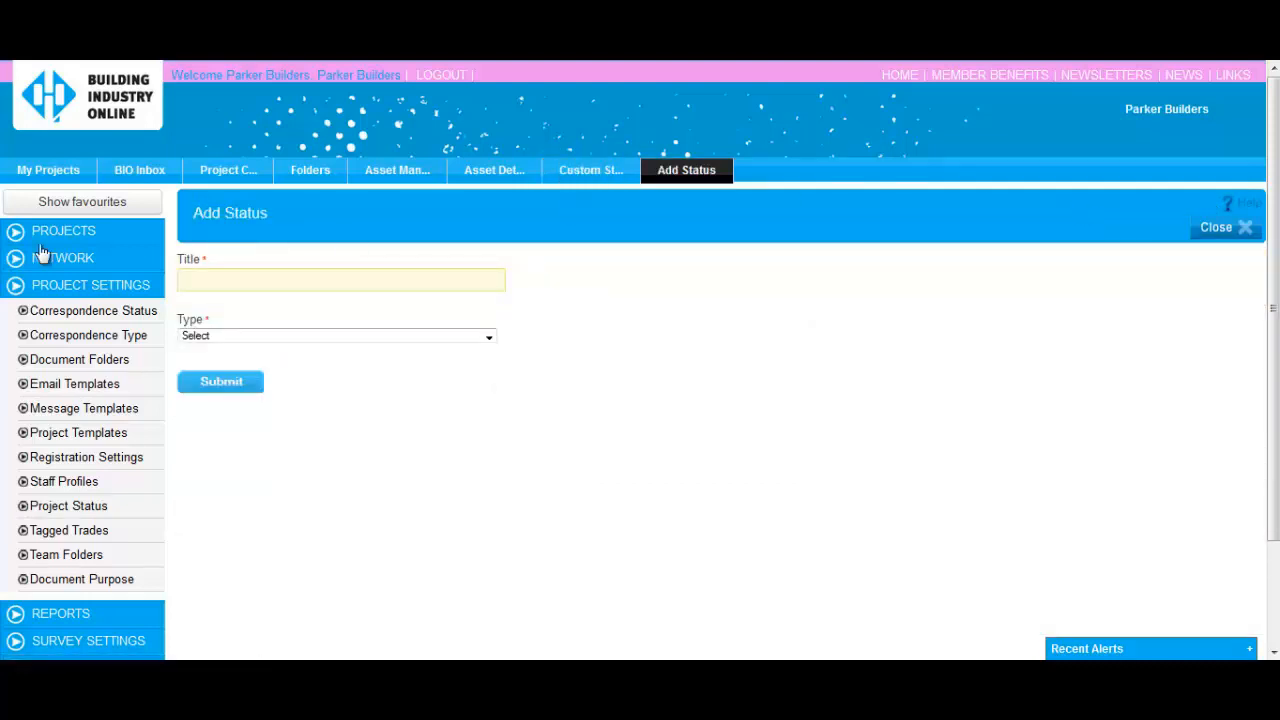
click(287, 282)
text(Acquisition)
click(255, 338)
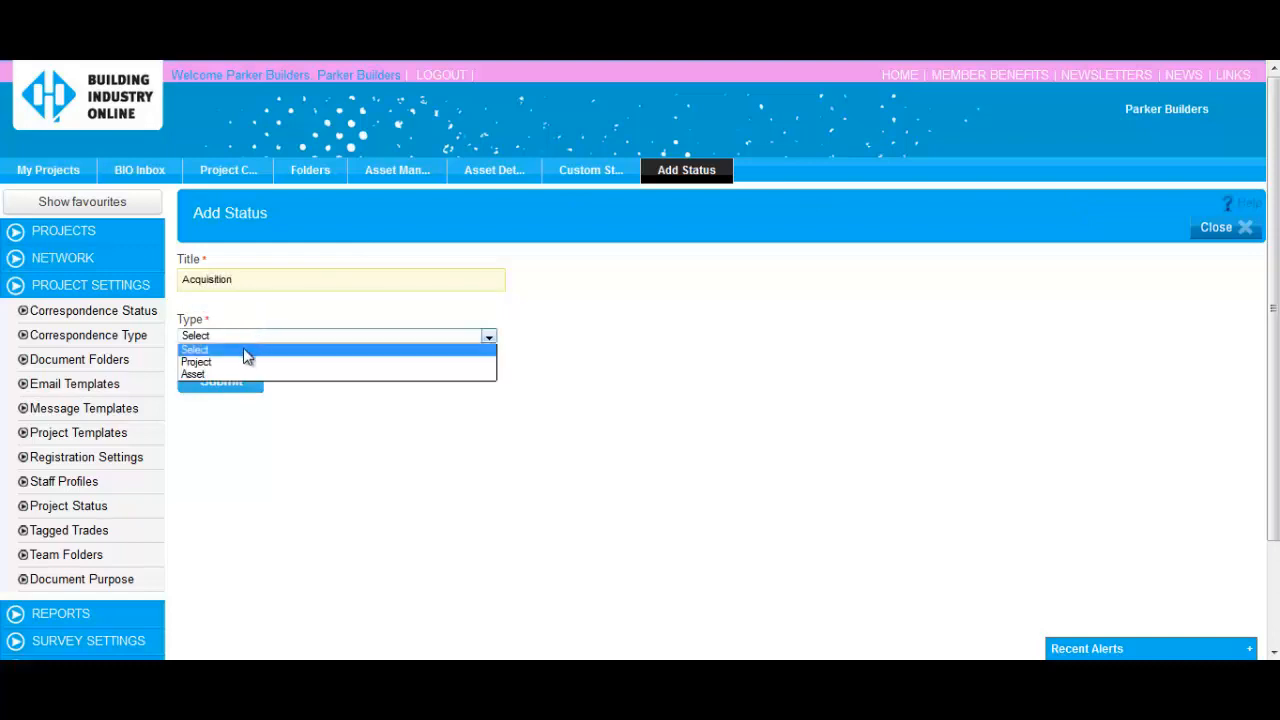
click(243, 362)
click(238, 386)
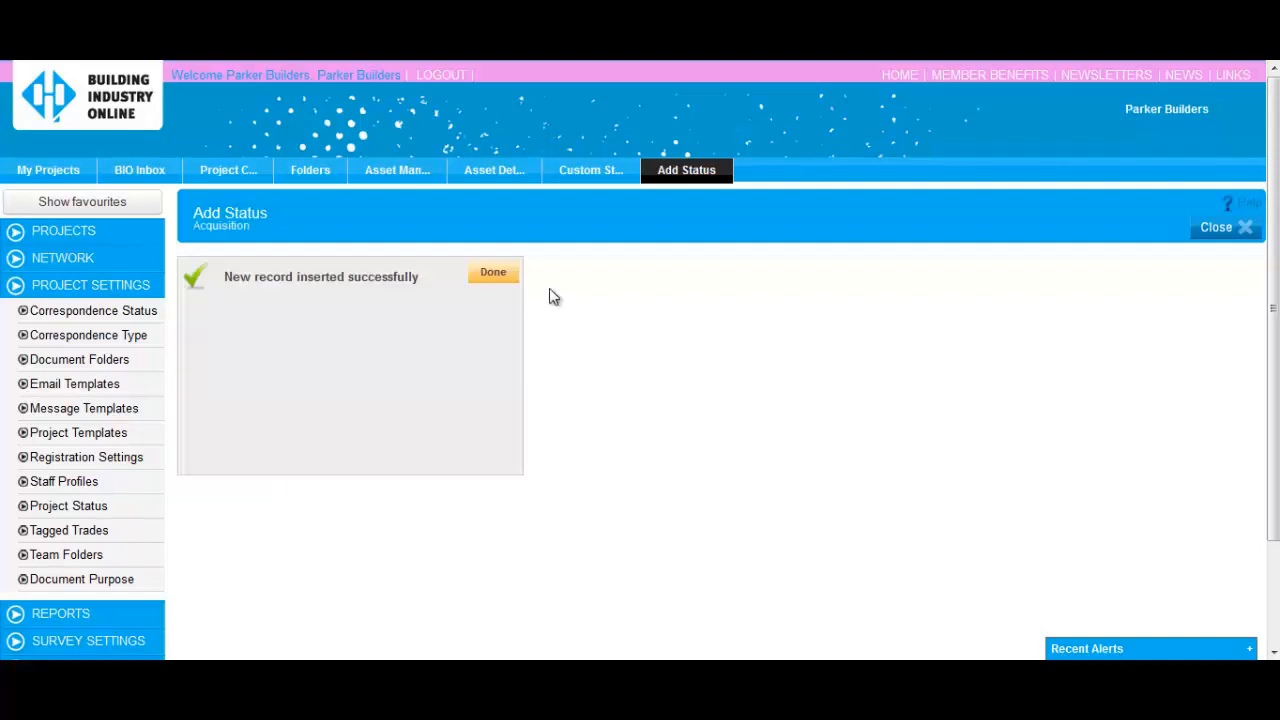
Finish adding the custom status and open the Newstead Mini Van's Locksmith work order for editing.
click(500, 278)
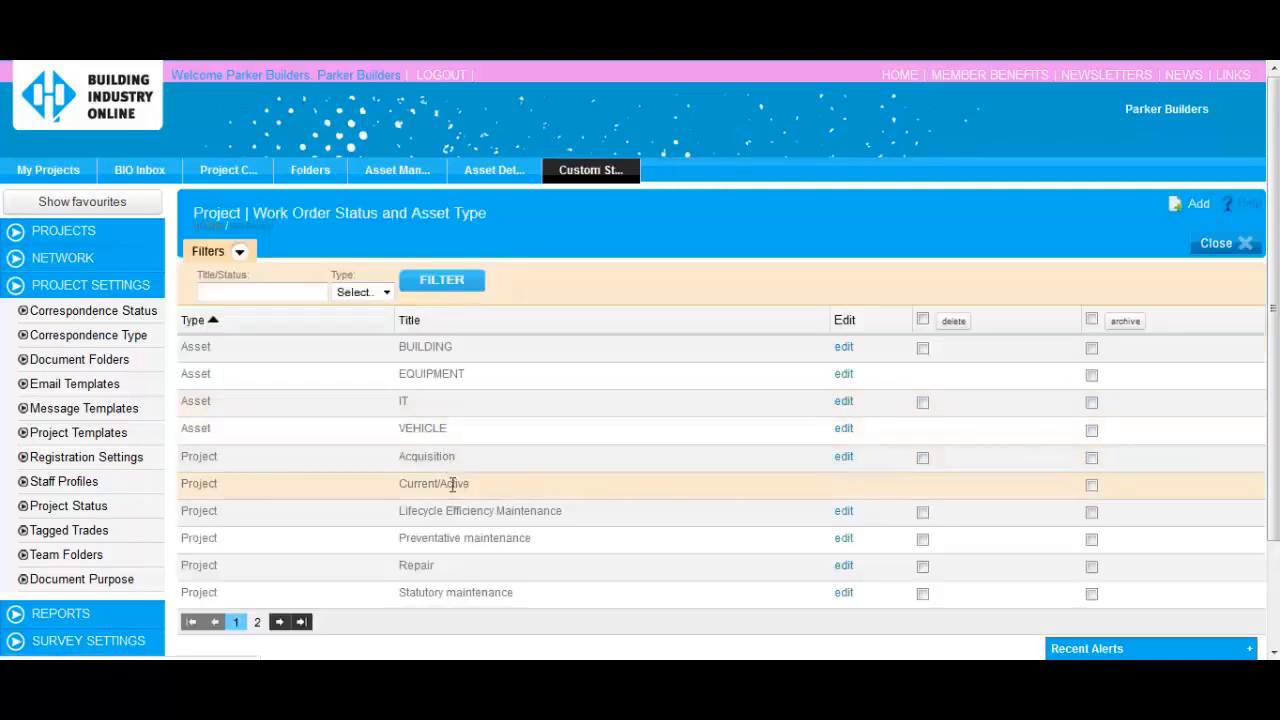
click(88, 231)
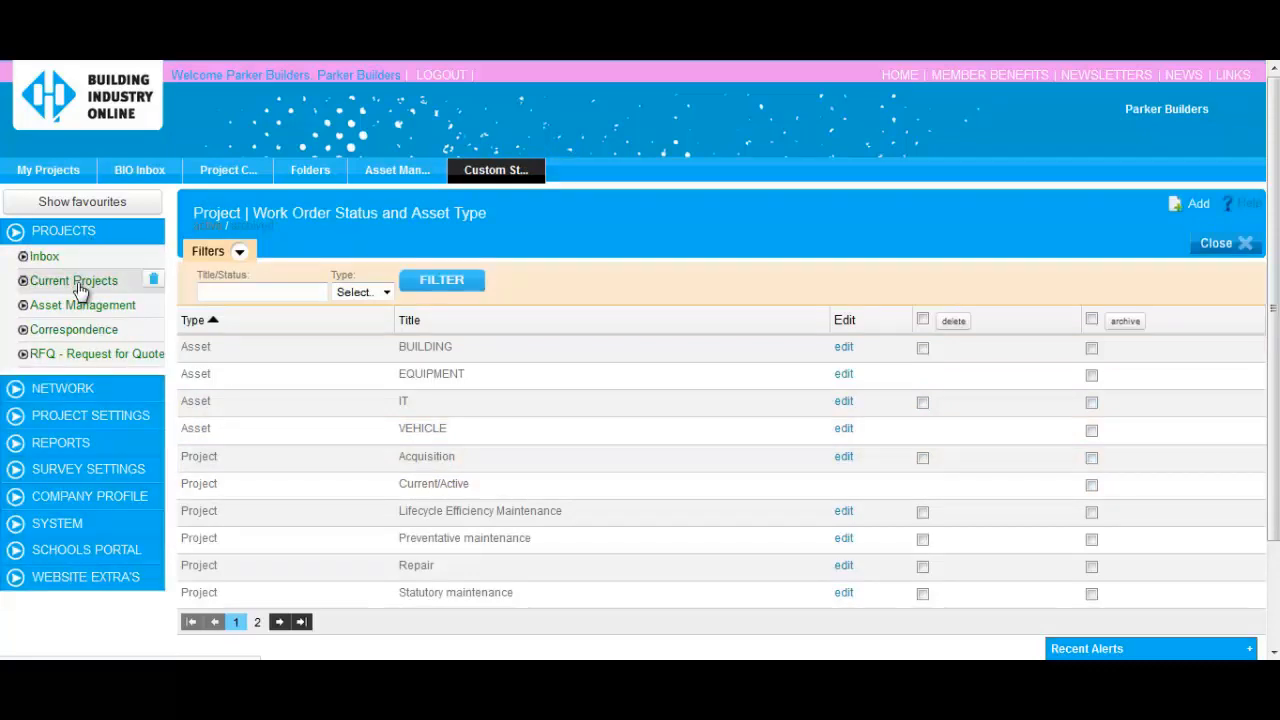
click(82, 303)
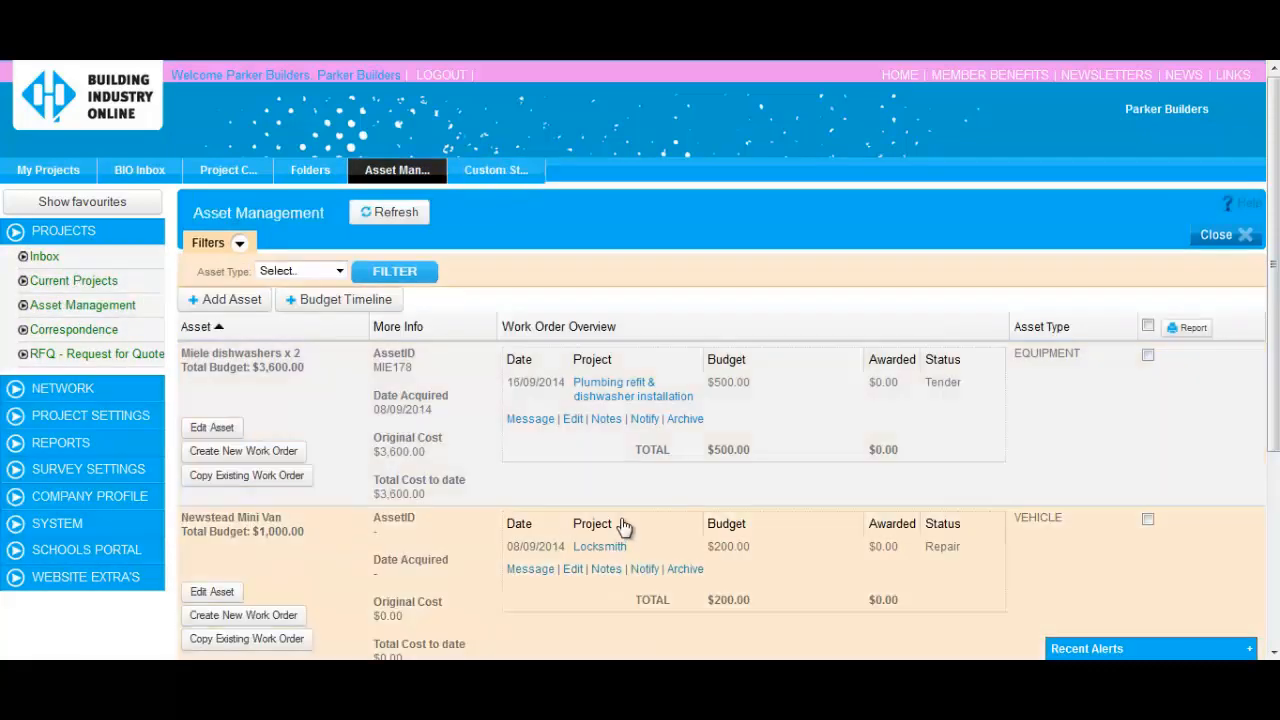
click(572, 569)
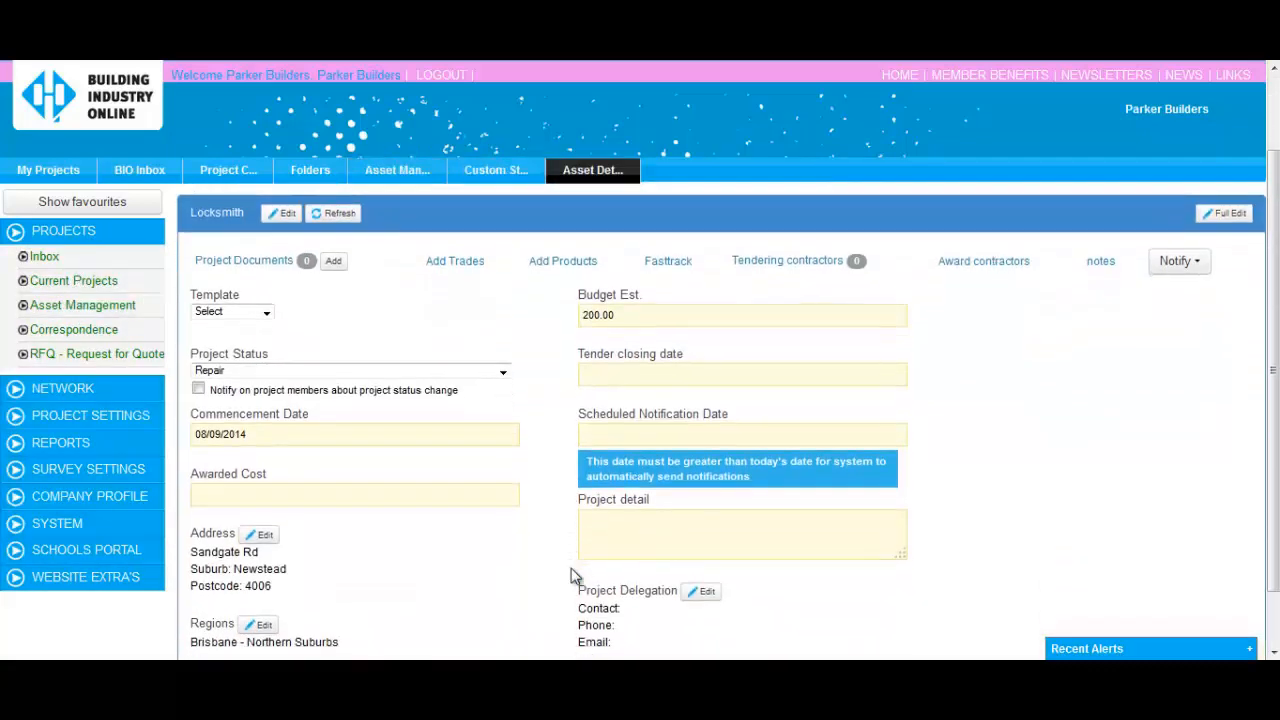
Add a trade to the Locksmith work order by searching the tagged contractors for 1014 and selecting 1014 Locksmith.
click(442, 263)
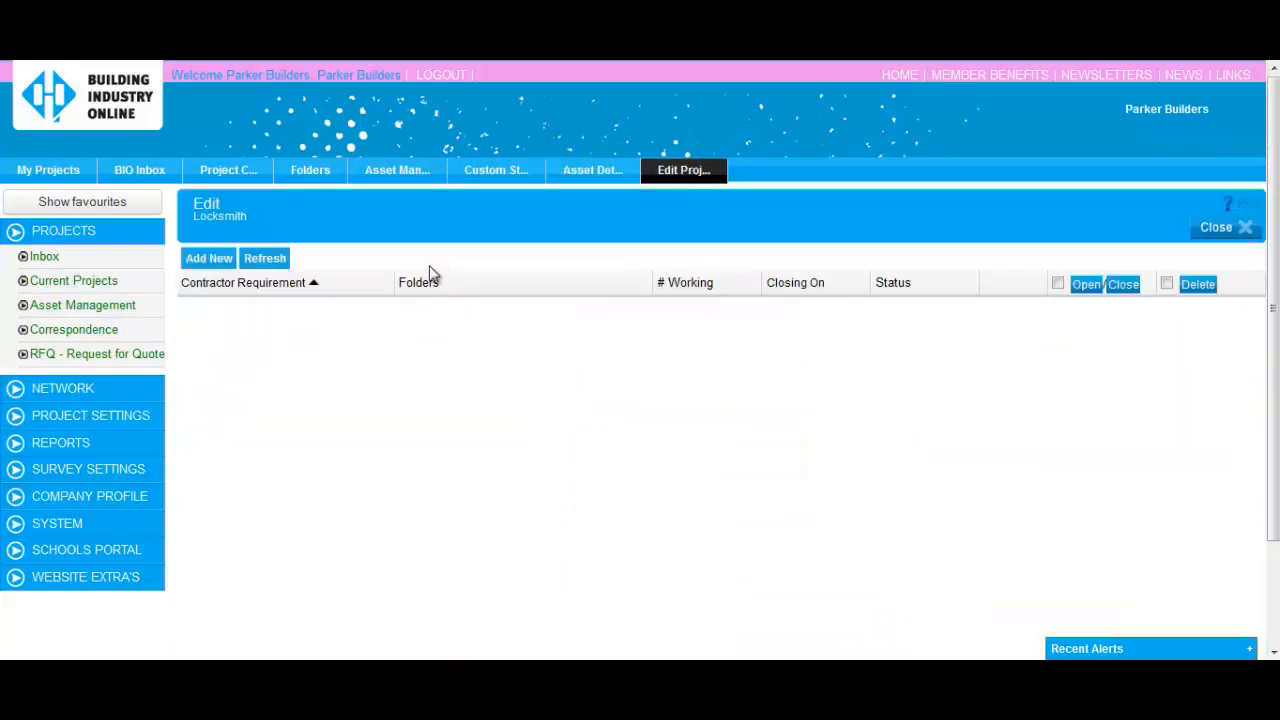
click(210, 258)
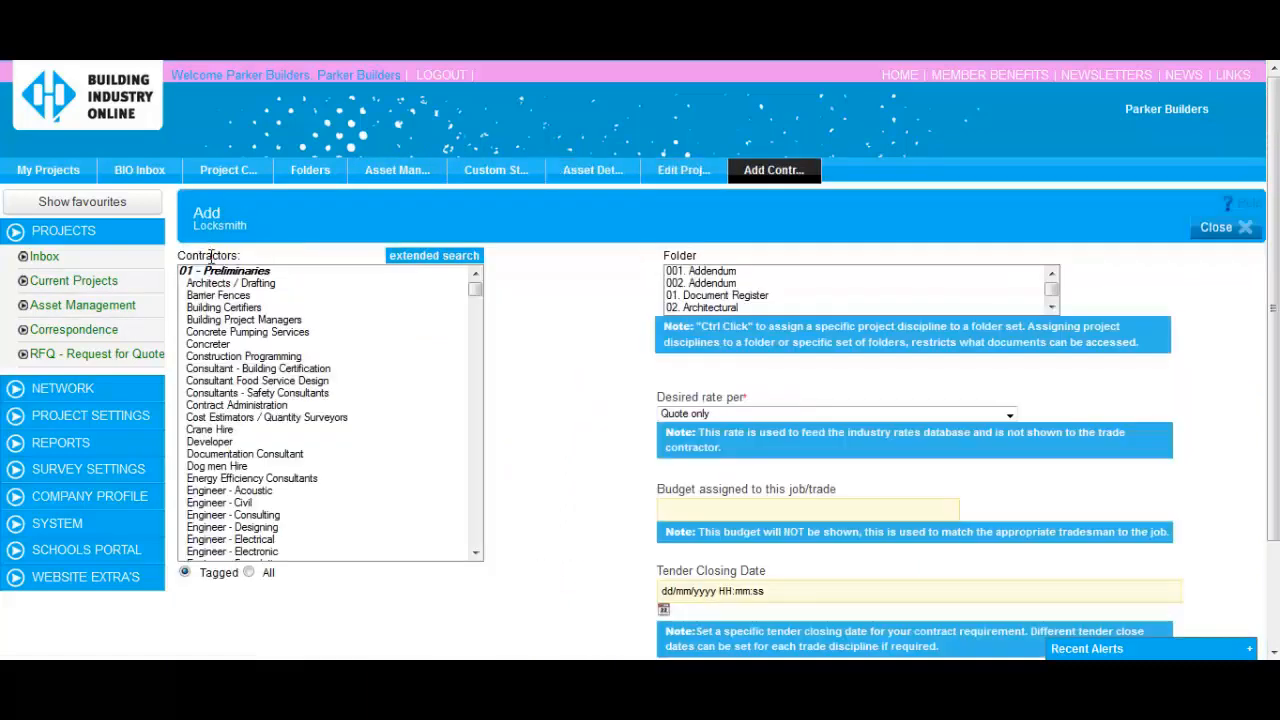
click(413, 258)
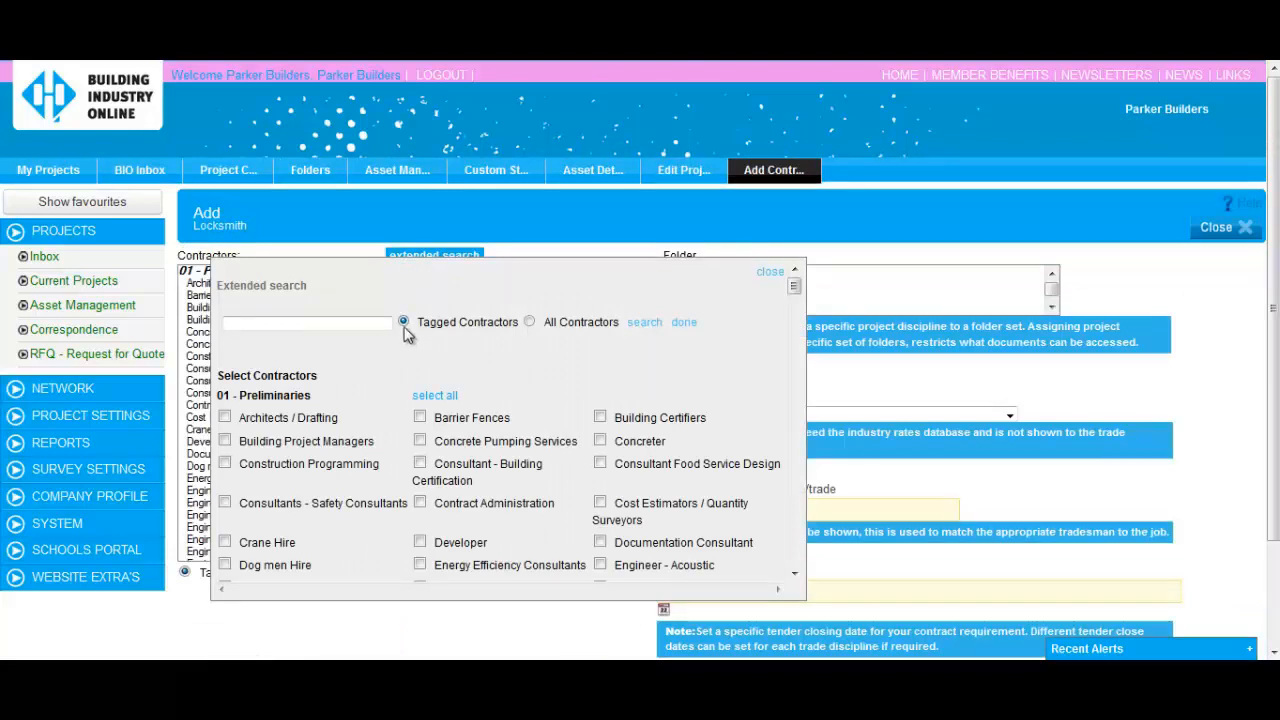
click(364, 324)
click(646, 324)
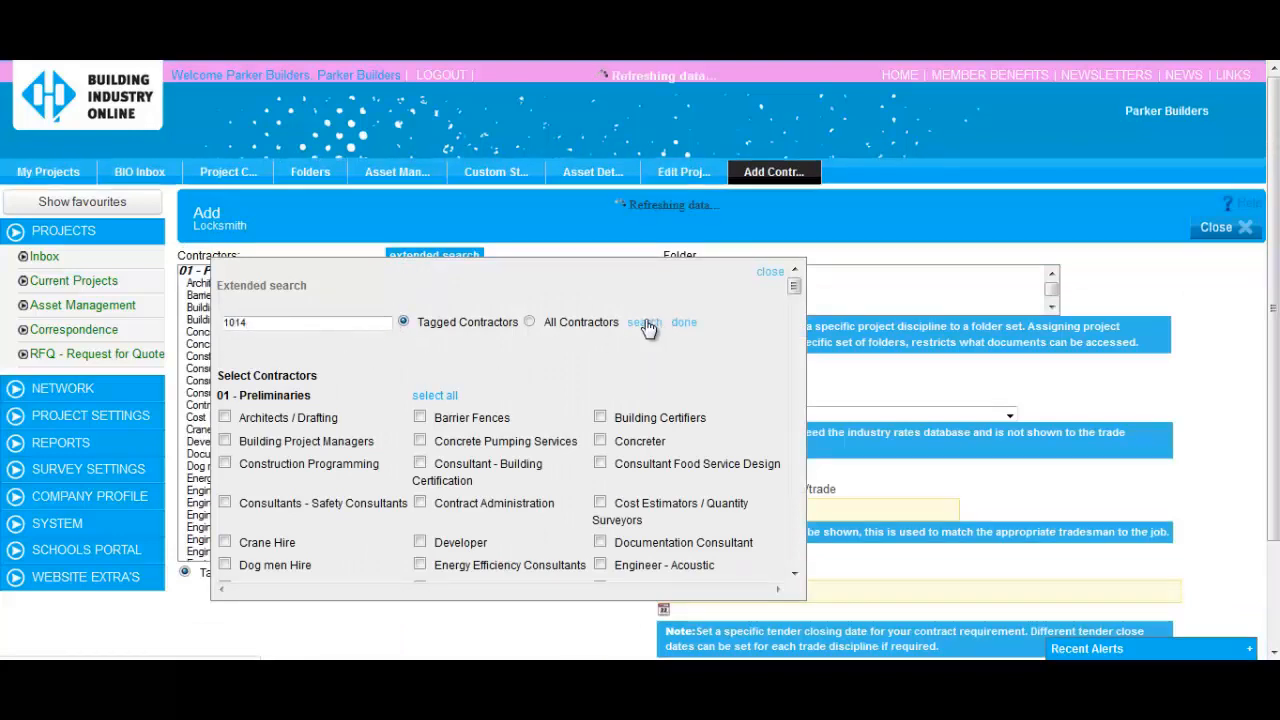
click(224, 417)
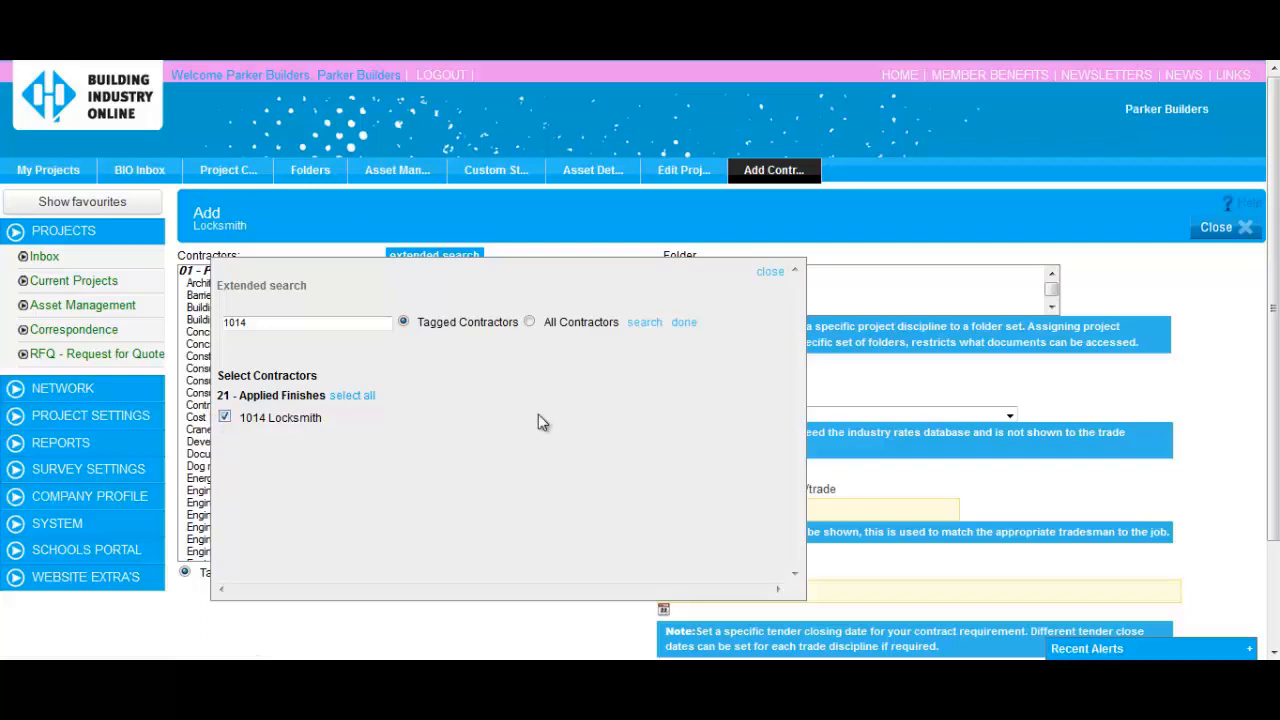
click(684, 325)
scroll(481, 444, down, 3)
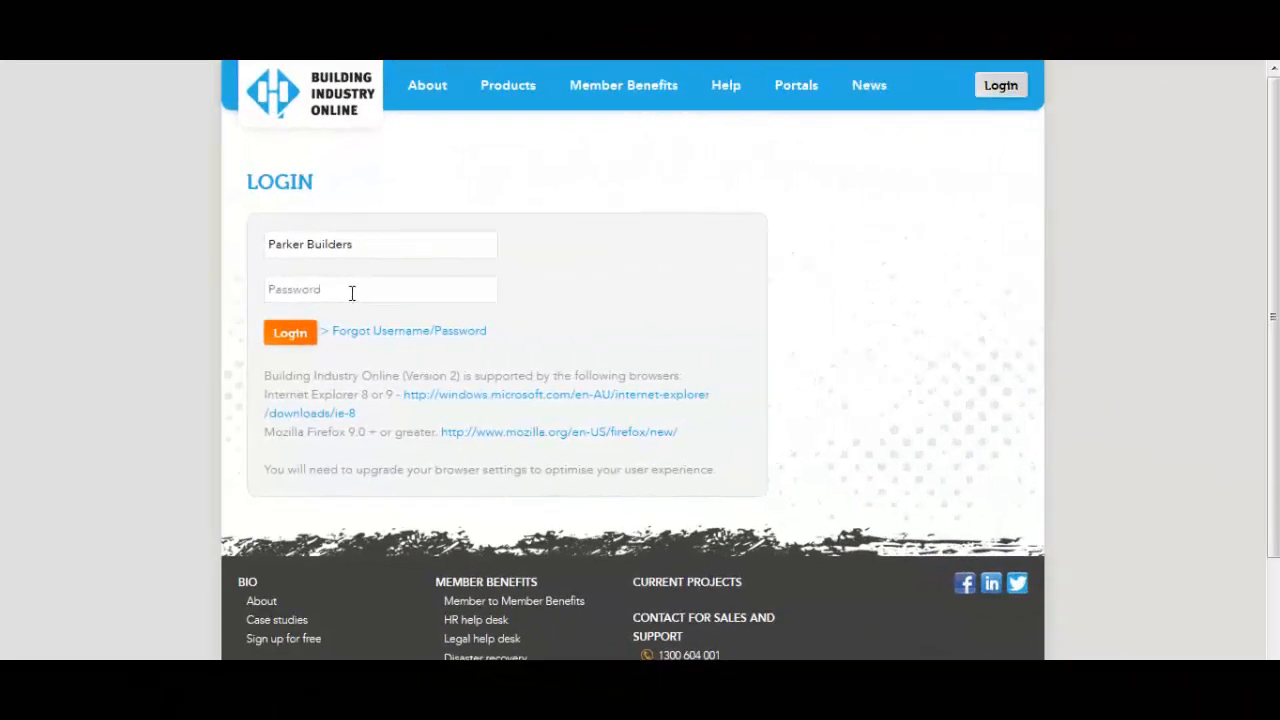
Log in with the account password and open the budget timeline list from Asset Management.
text(••••••••)
click(285, 332)
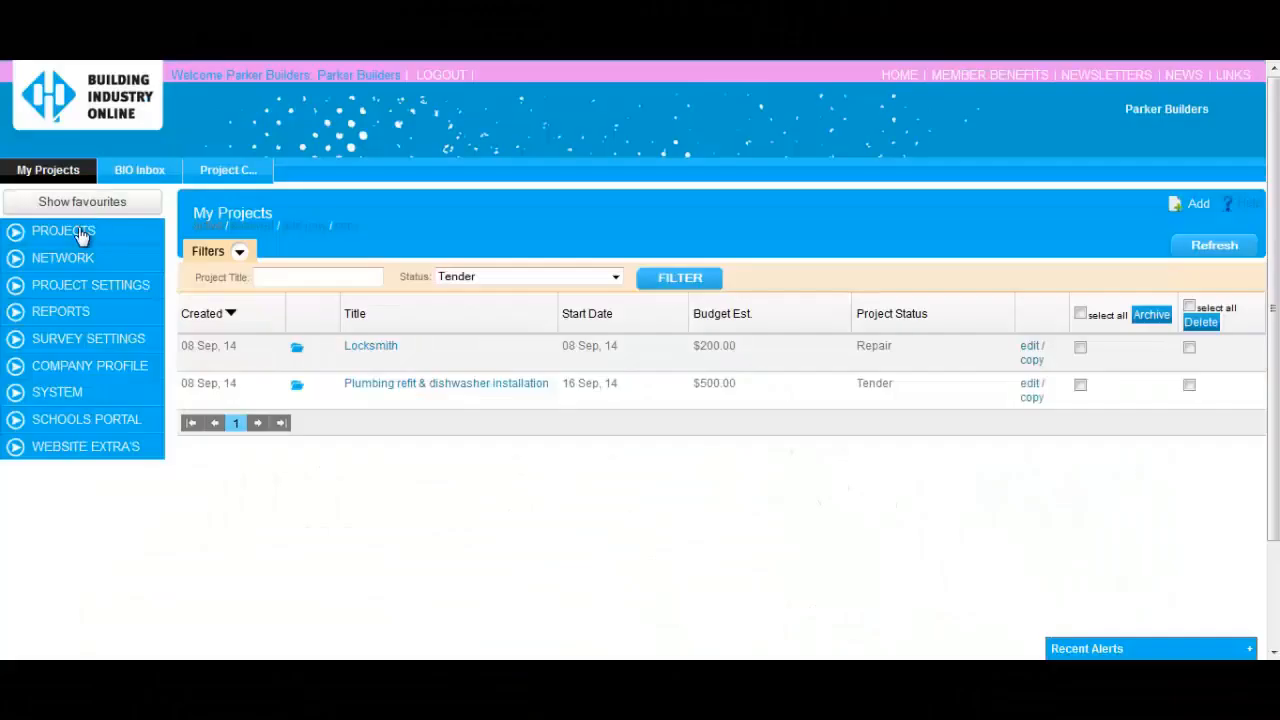
click(78, 235)
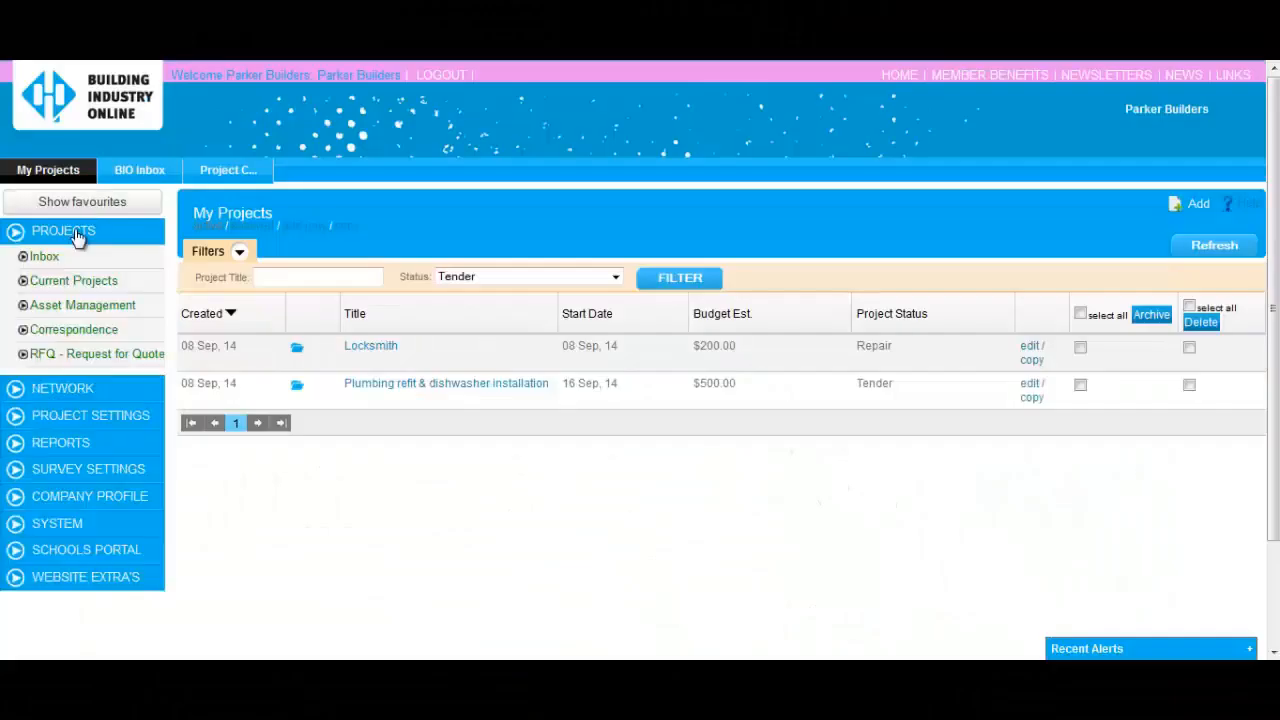
click(83, 306)
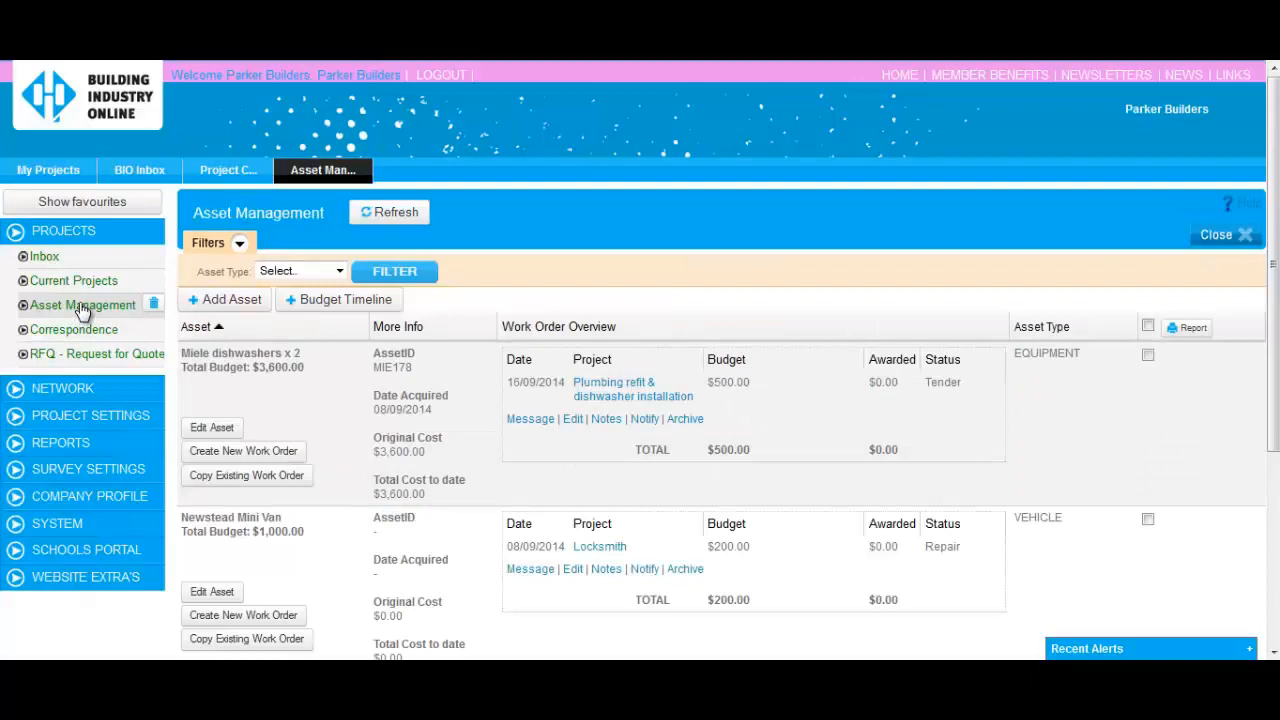
click(345, 300)
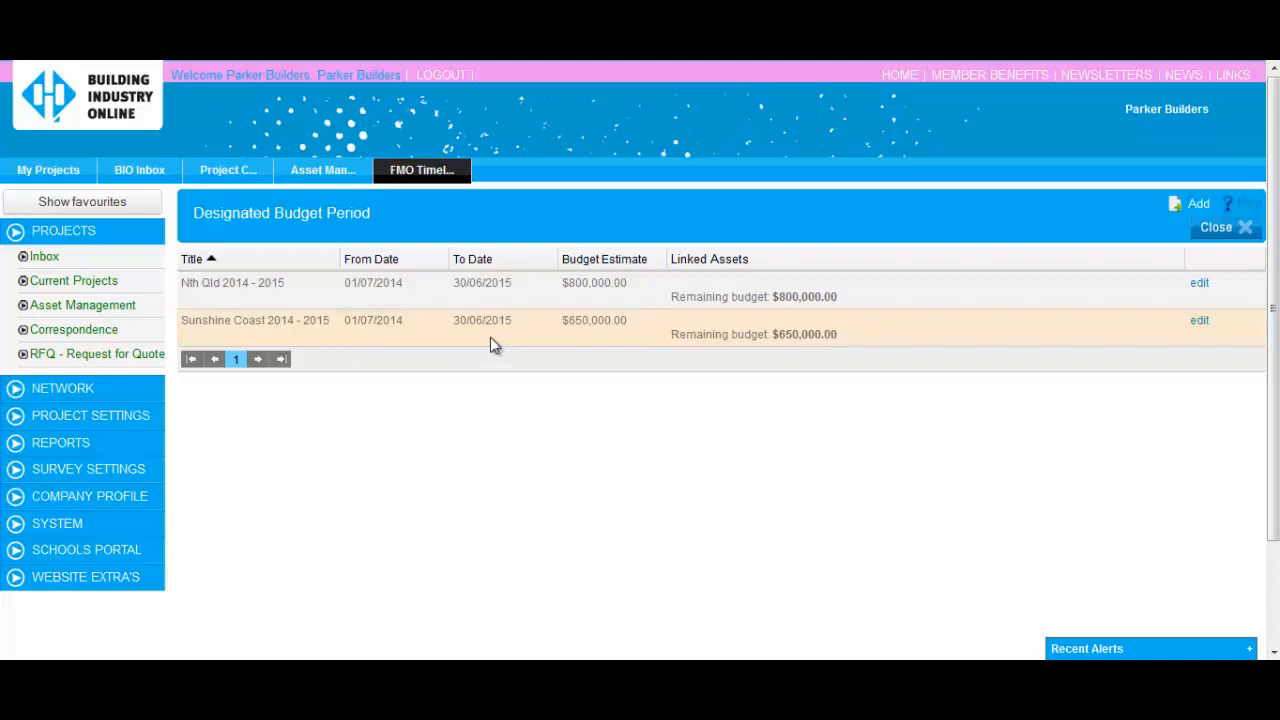
Start a new budget timeline titled Brisbane 2014 - 2015 with a budget of $895000.
click(1203, 205)
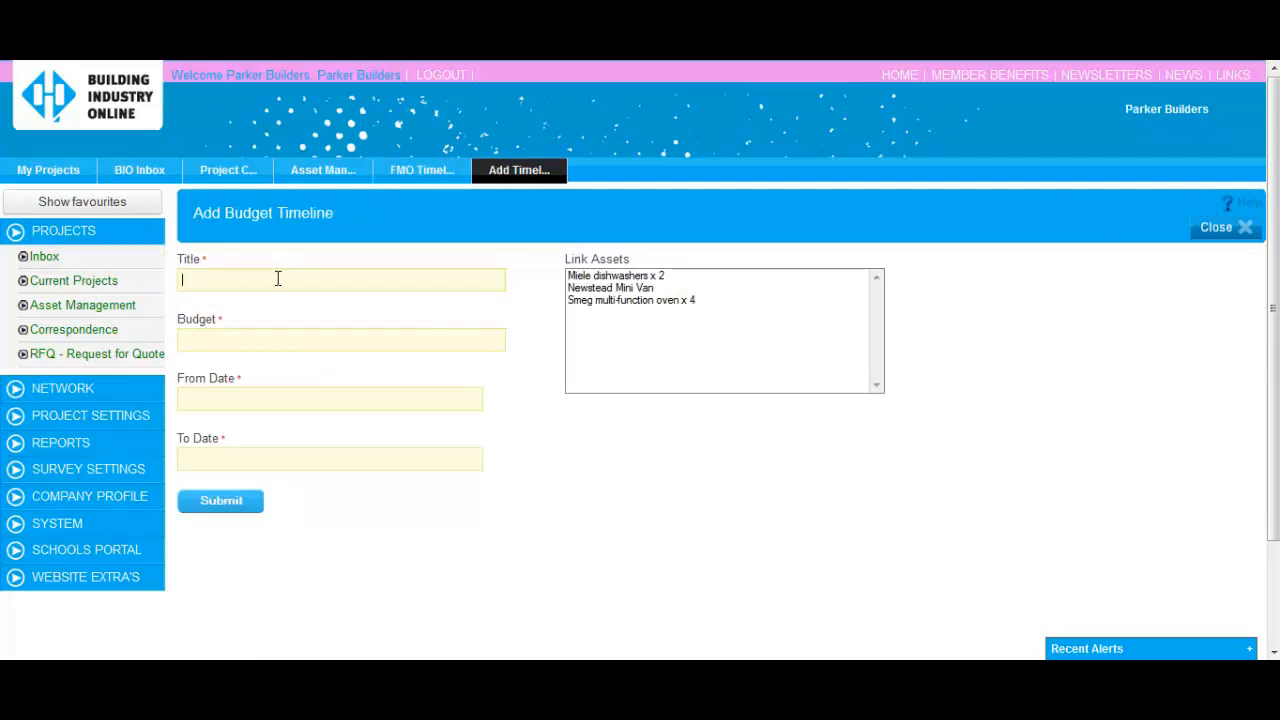
text(Brisbane 2014 - 2015)
key(Tab)
text($)
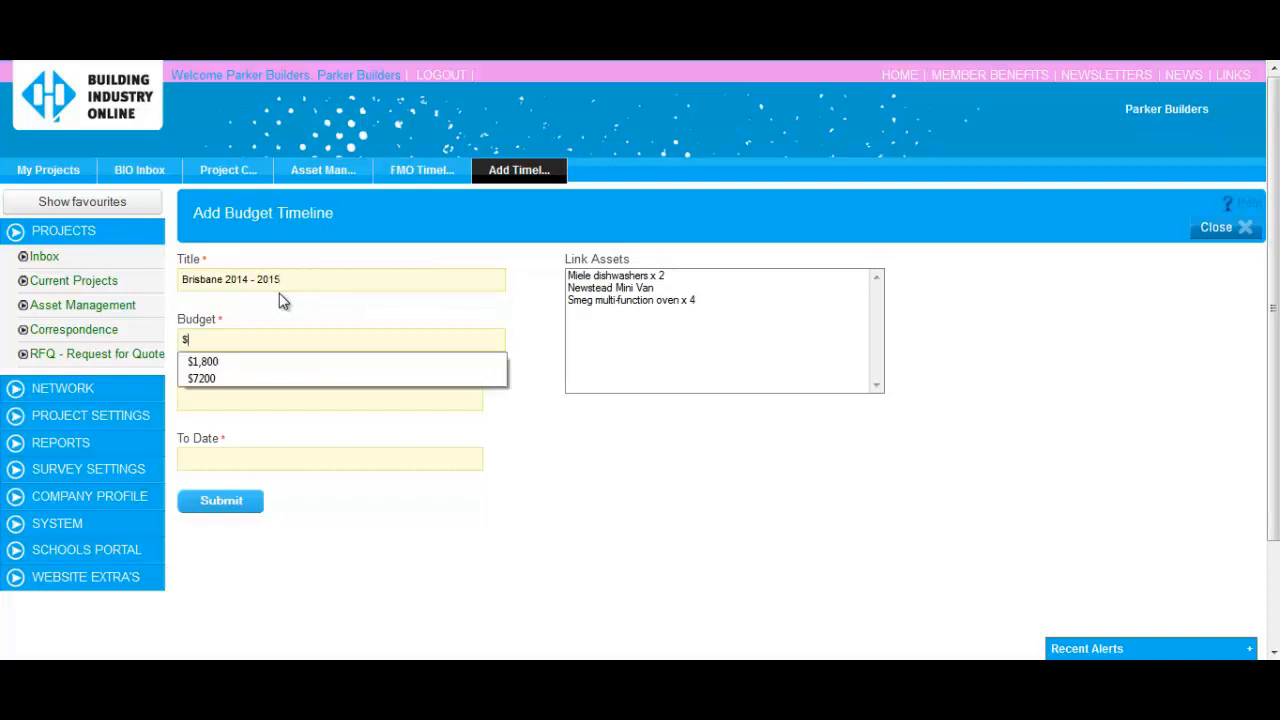
text(895000)
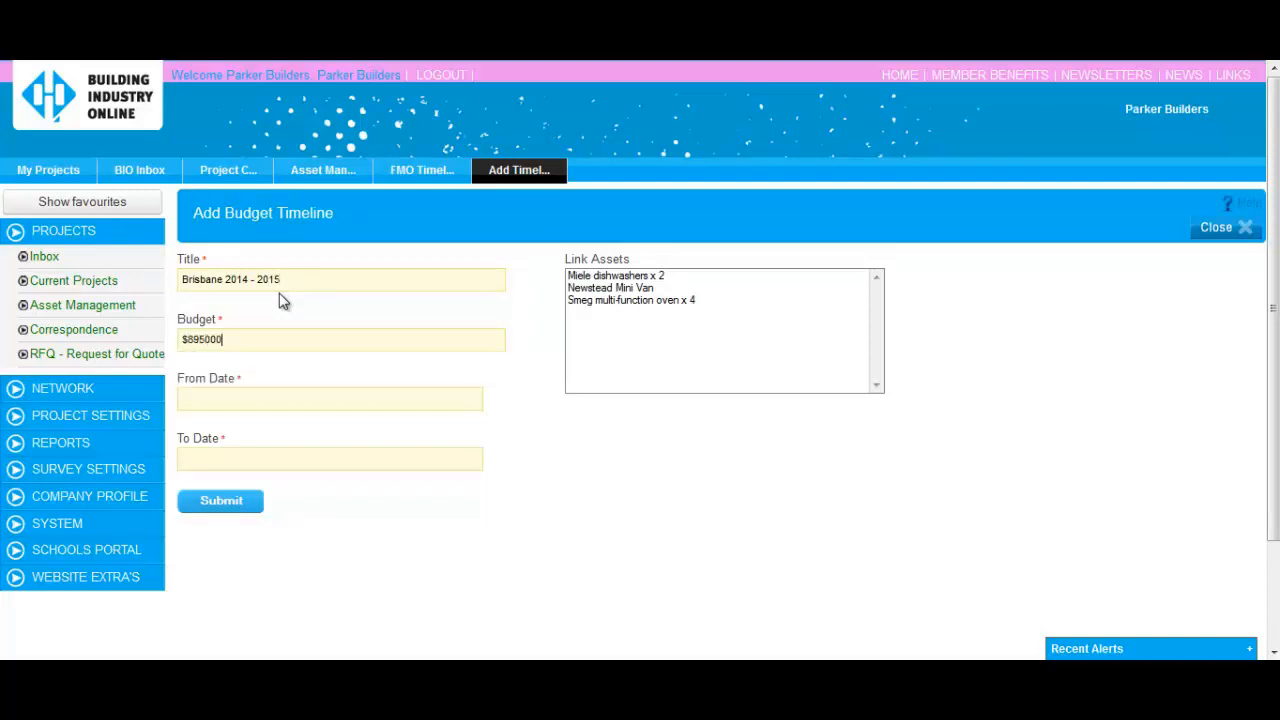
Set the budget timeline's period from 01/07/2014 to 30/06/2015 and submit it.
click(278, 397)
text(01/07/2014)
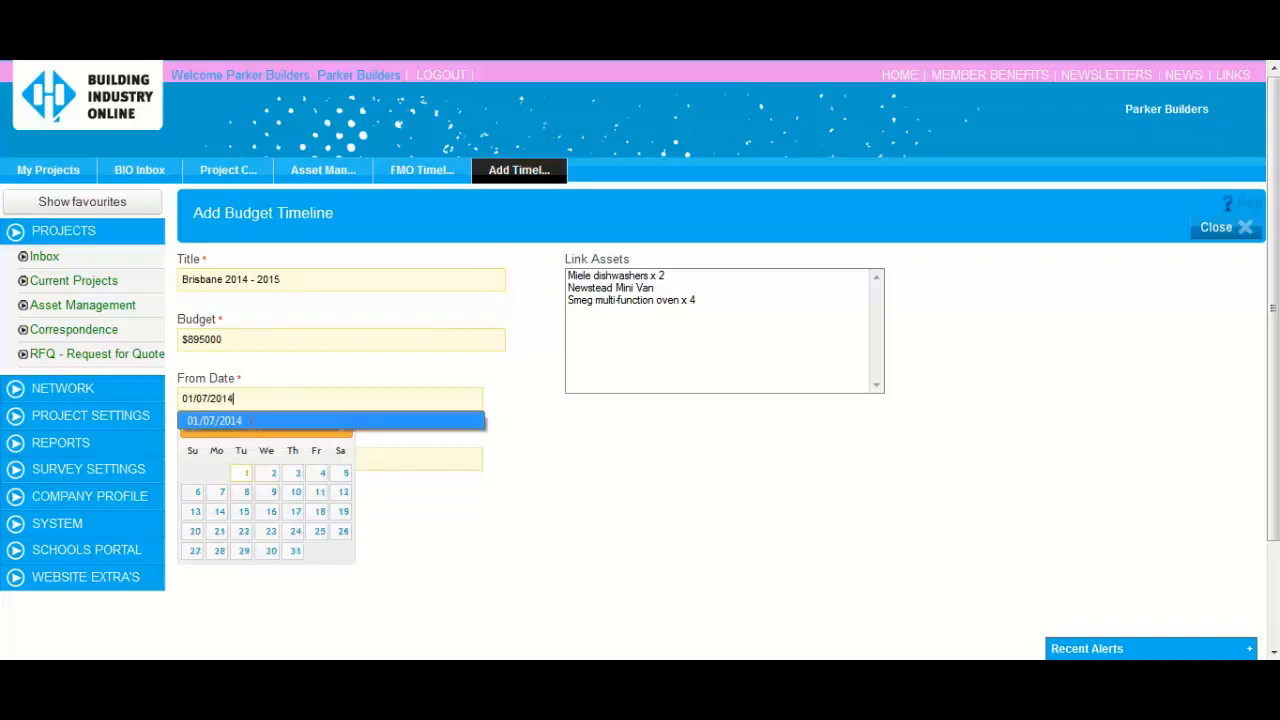
click(251, 422)
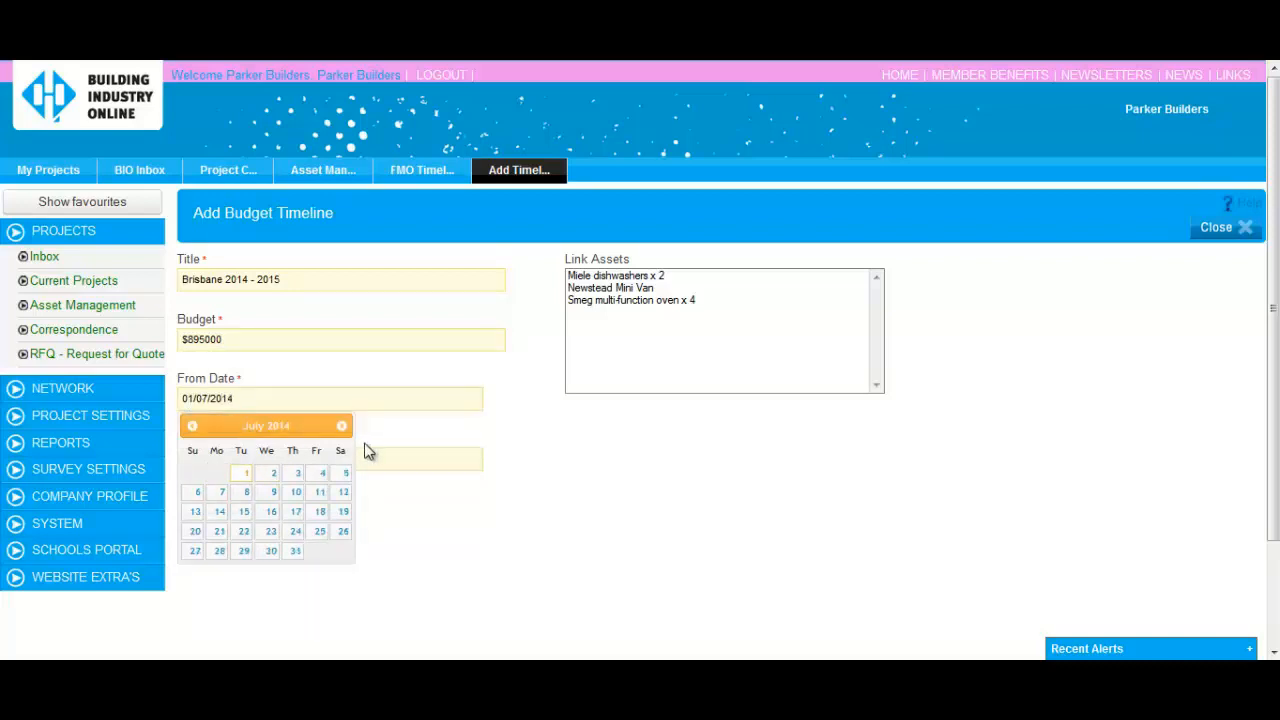
click(368, 456)
text(30/06)
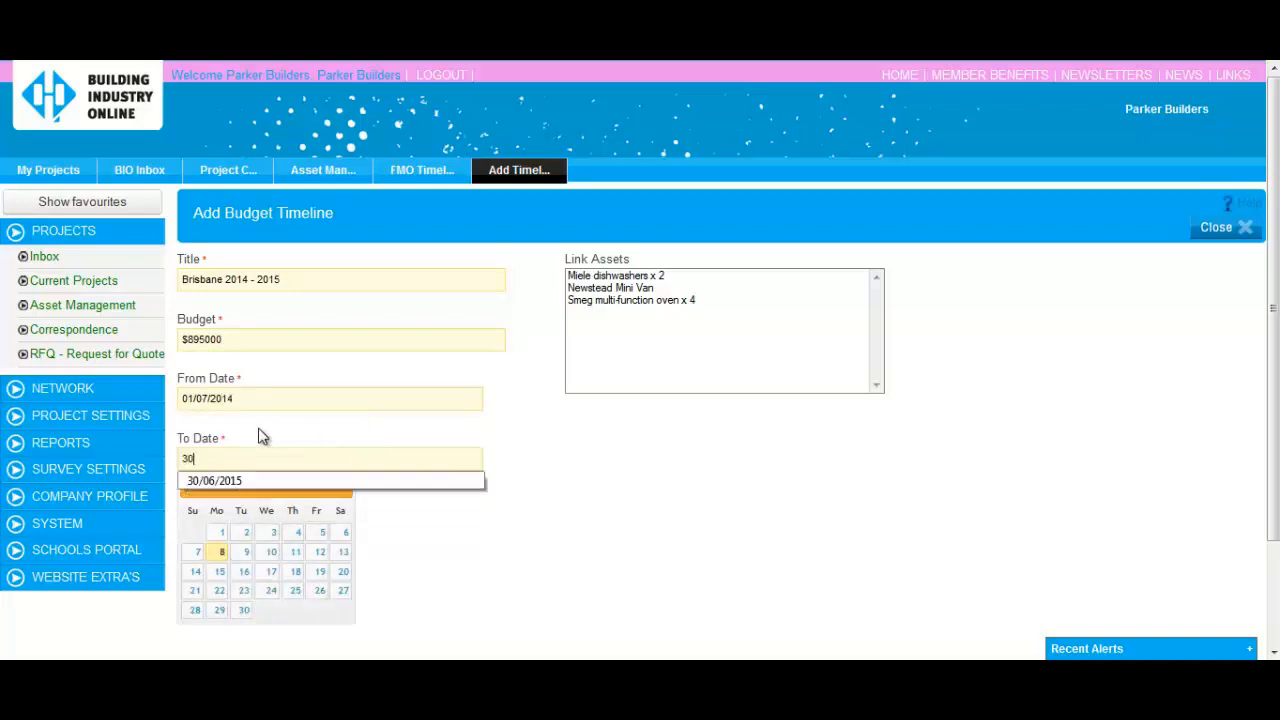
text(/2015)
click(442, 545)
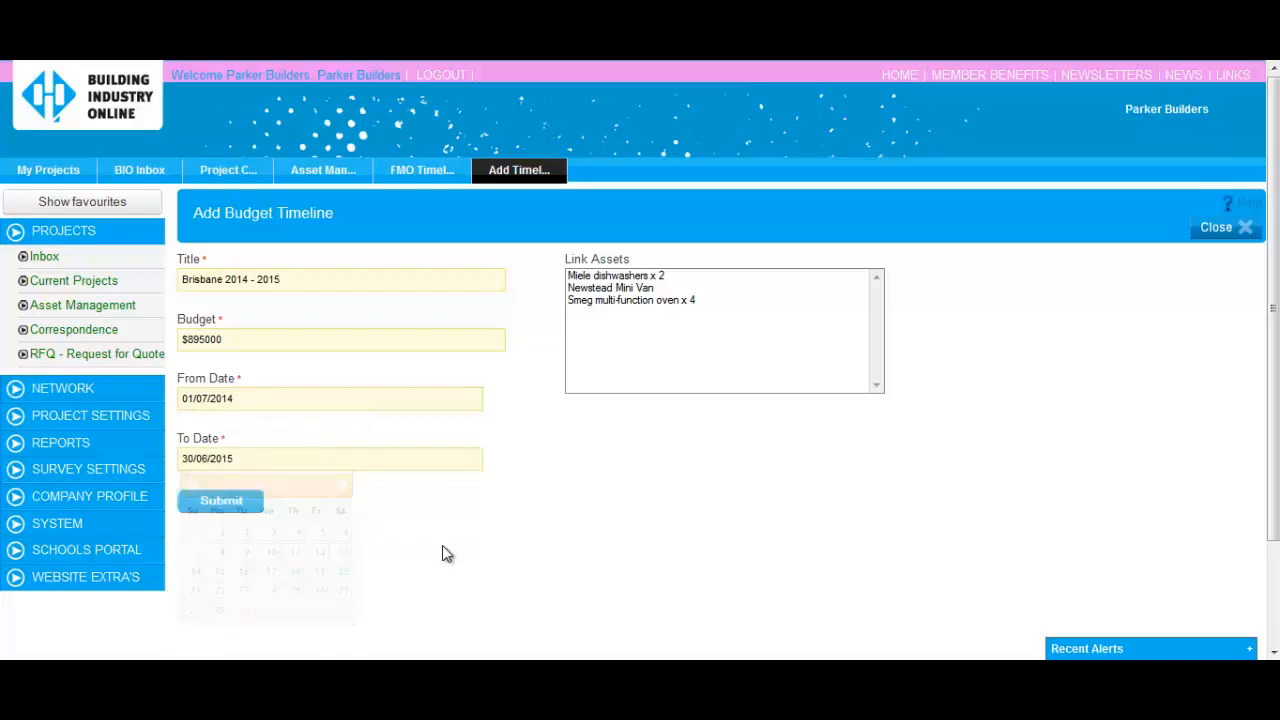
click(221, 501)
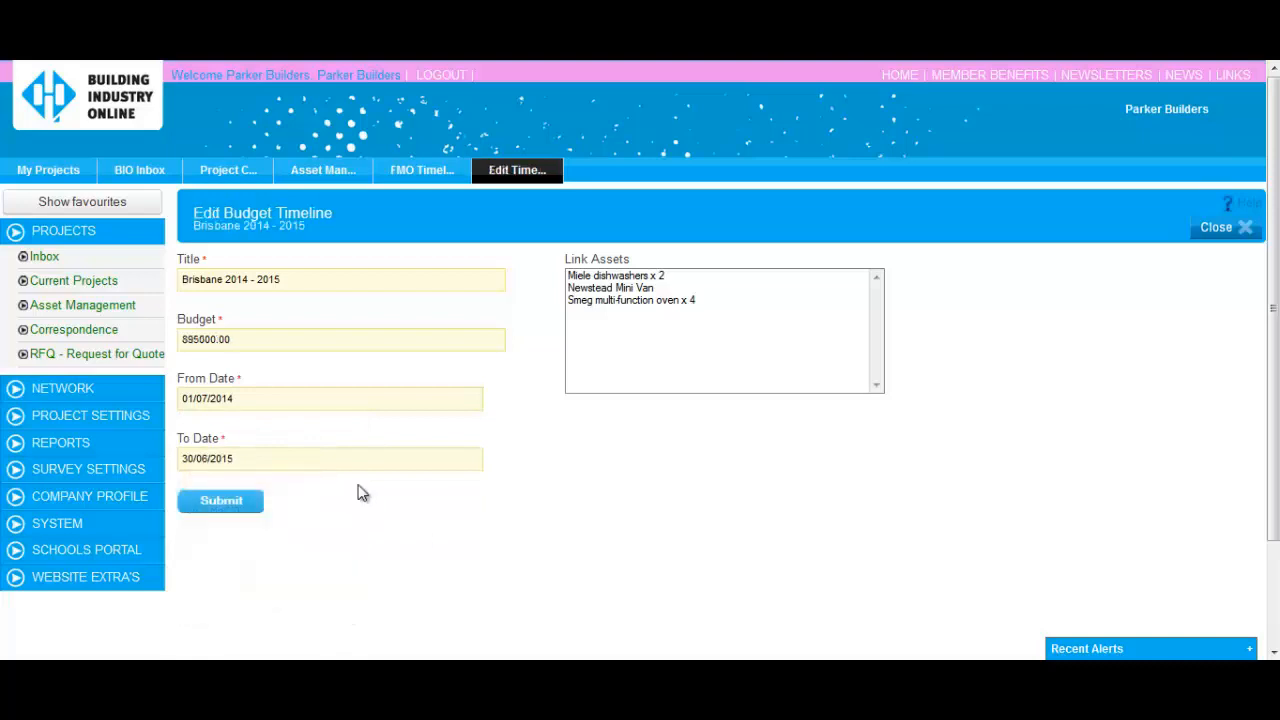
Link the Newstead Mini Van asset to the Brisbane 2014 - 2015 budget timeline, submit it and close the form.
click(585, 297)
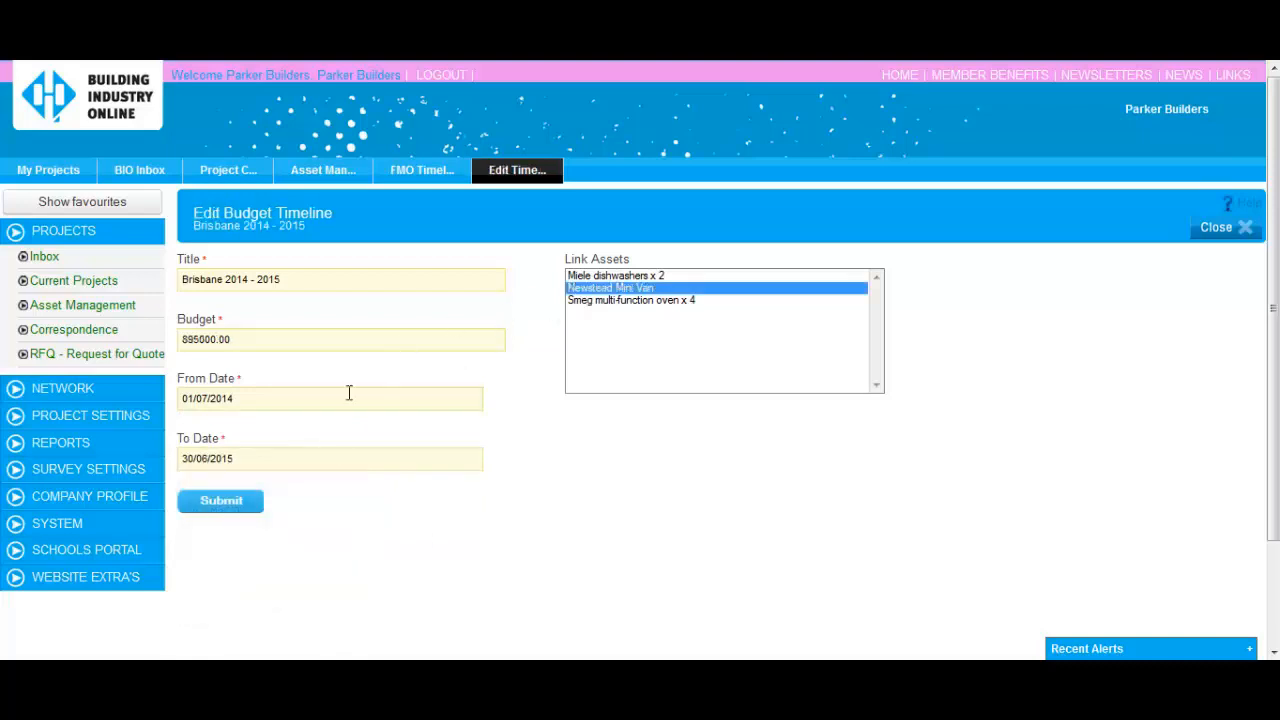
click(228, 501)
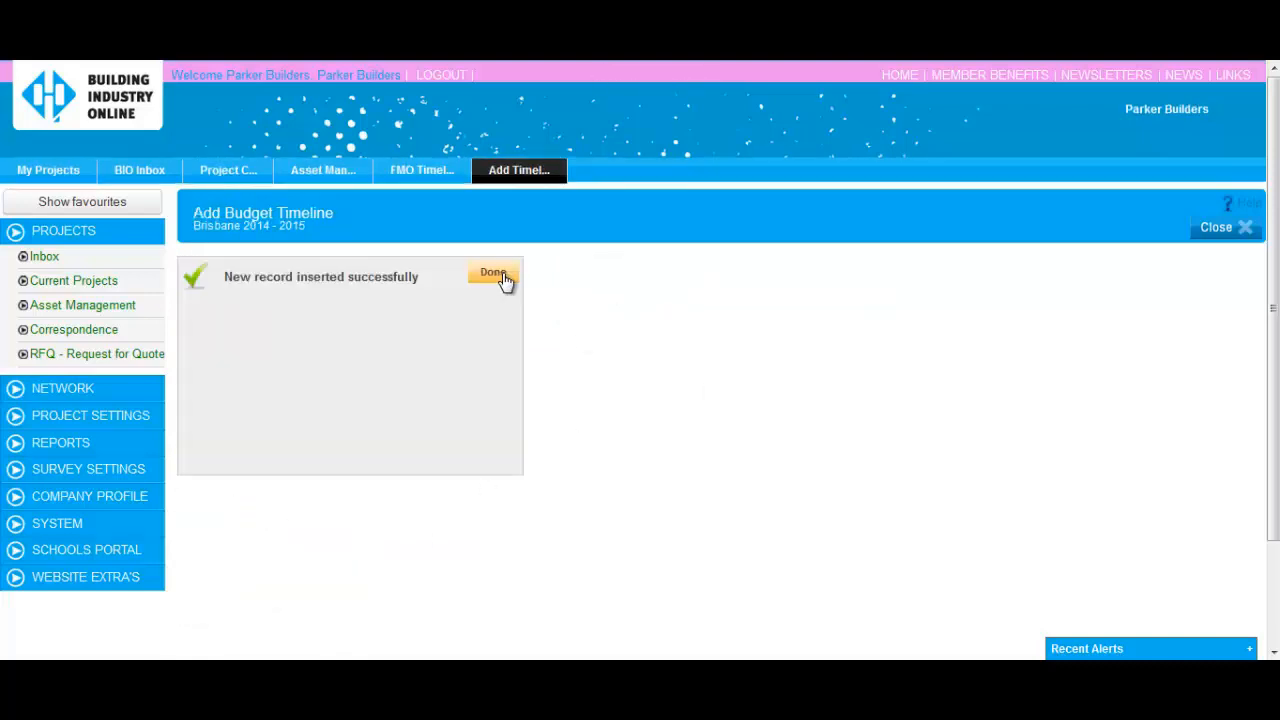
click(500, 278)
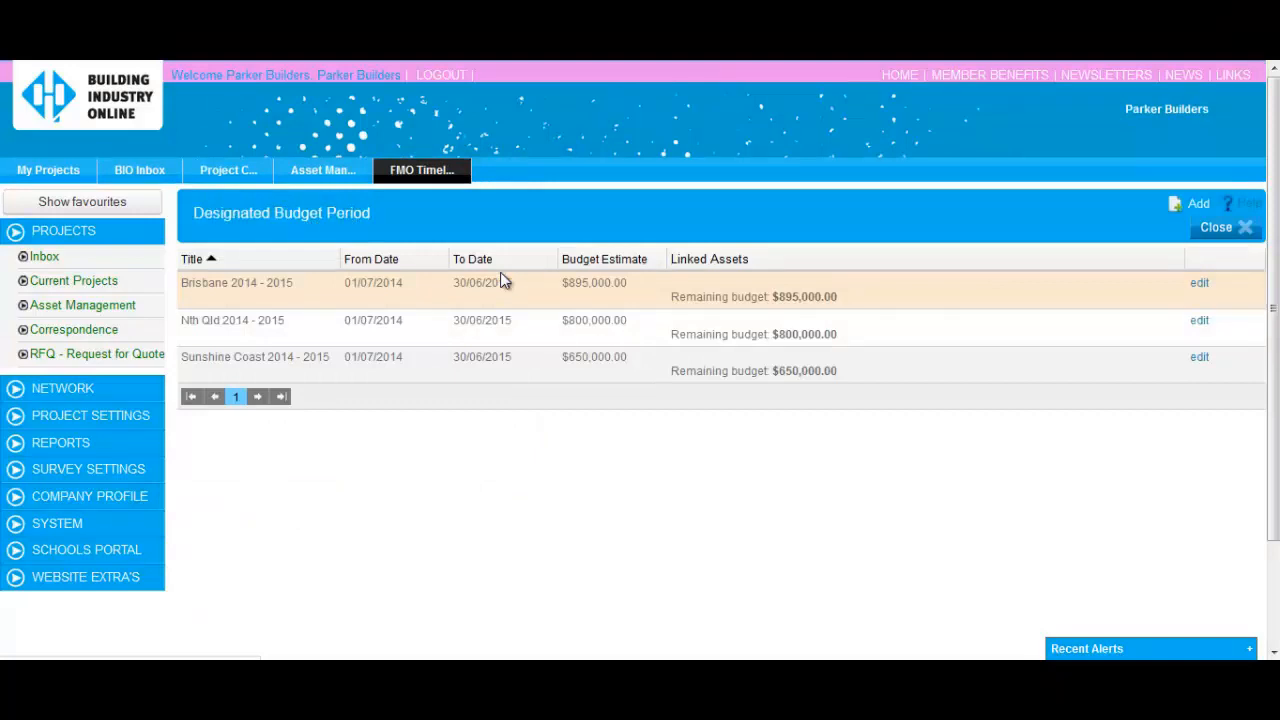
Start a new asset in Asset Management with asset ID BNI47 and title Newstead Child Care Centre.
click(118, 312)
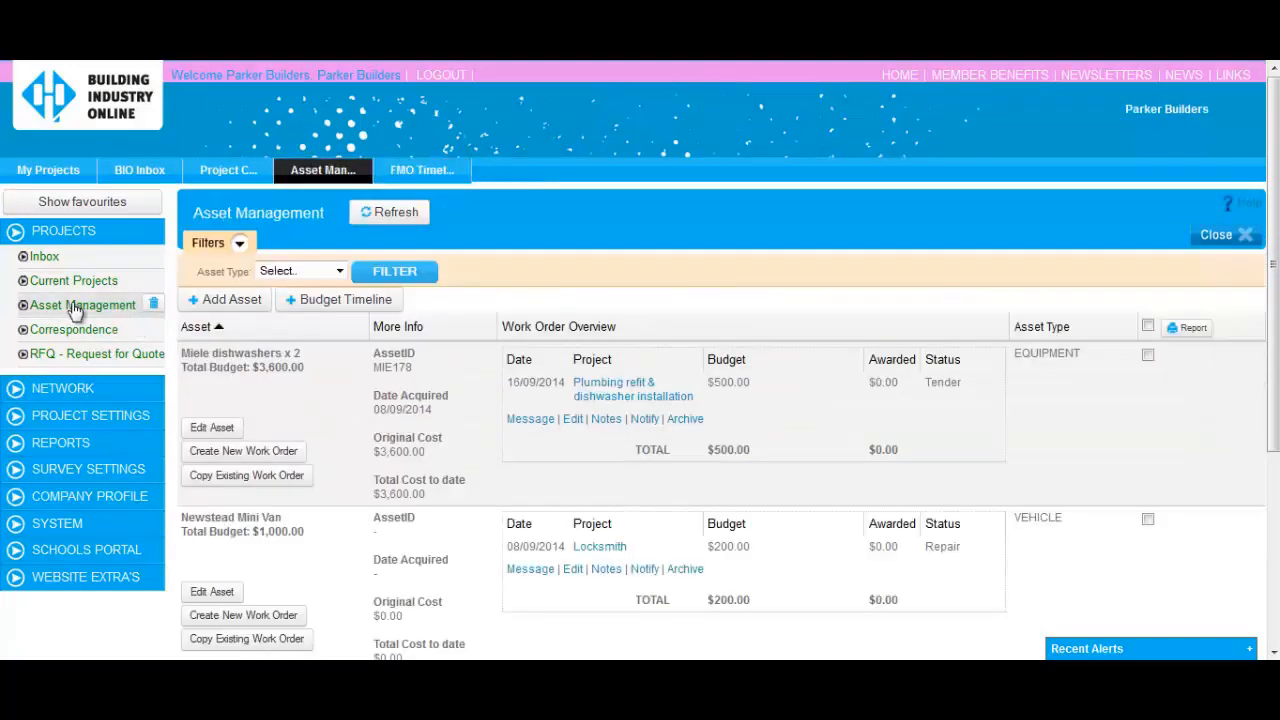
click(222, 300)
click(252, 280)
text(BNI47)
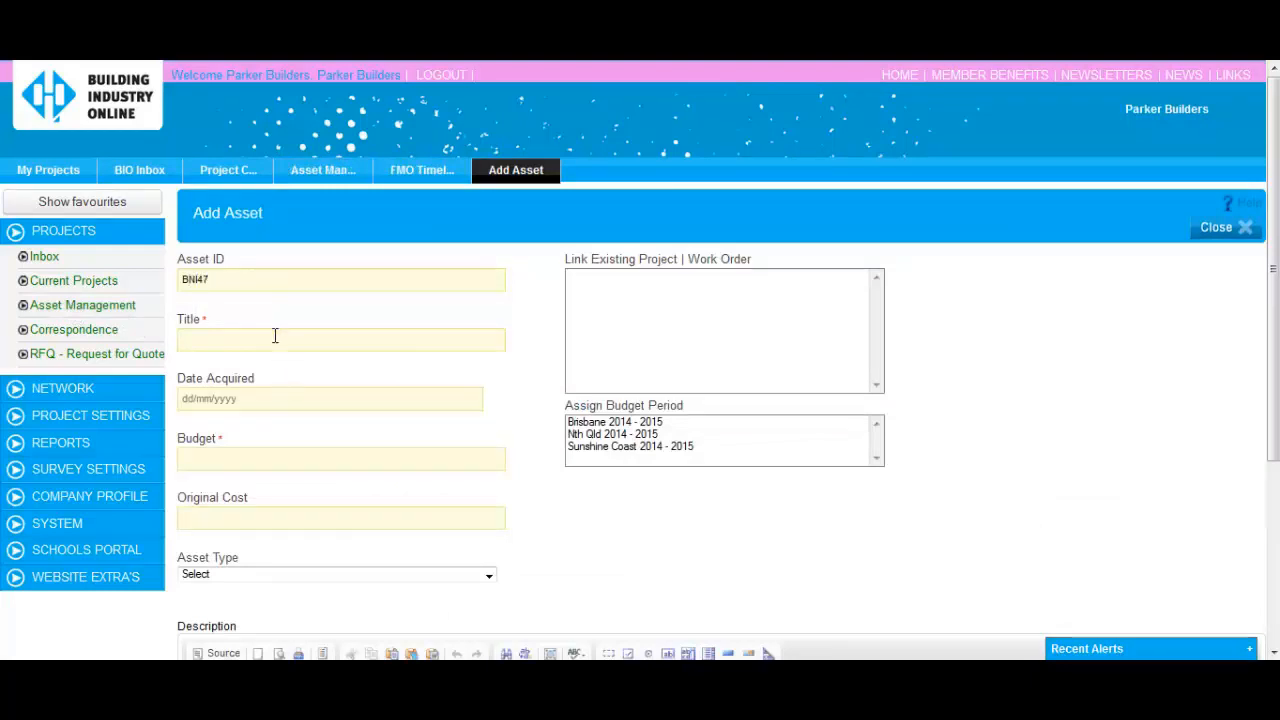
click(275, 336)
text(Newstead)
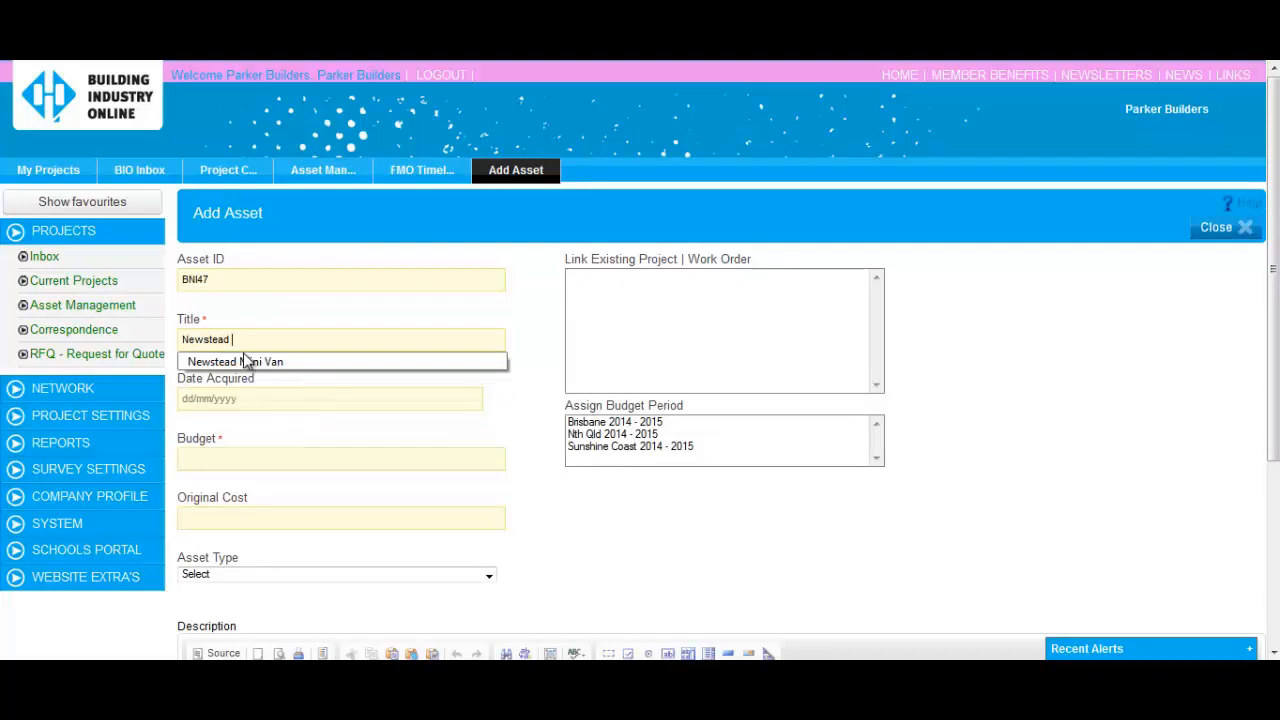
text( Child Care Centre)
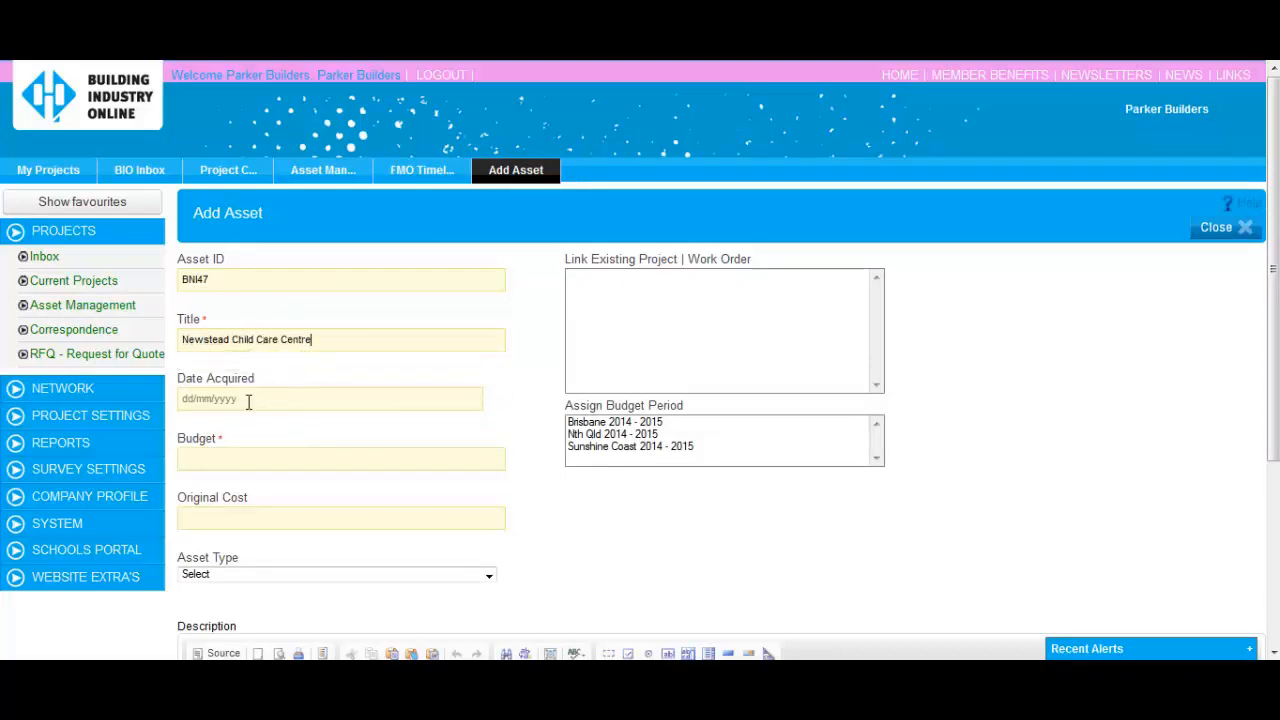
Set the new asset's acquisition date to 01/01/2011 and its budget to 22000.
click(247, 401)
text(01/)
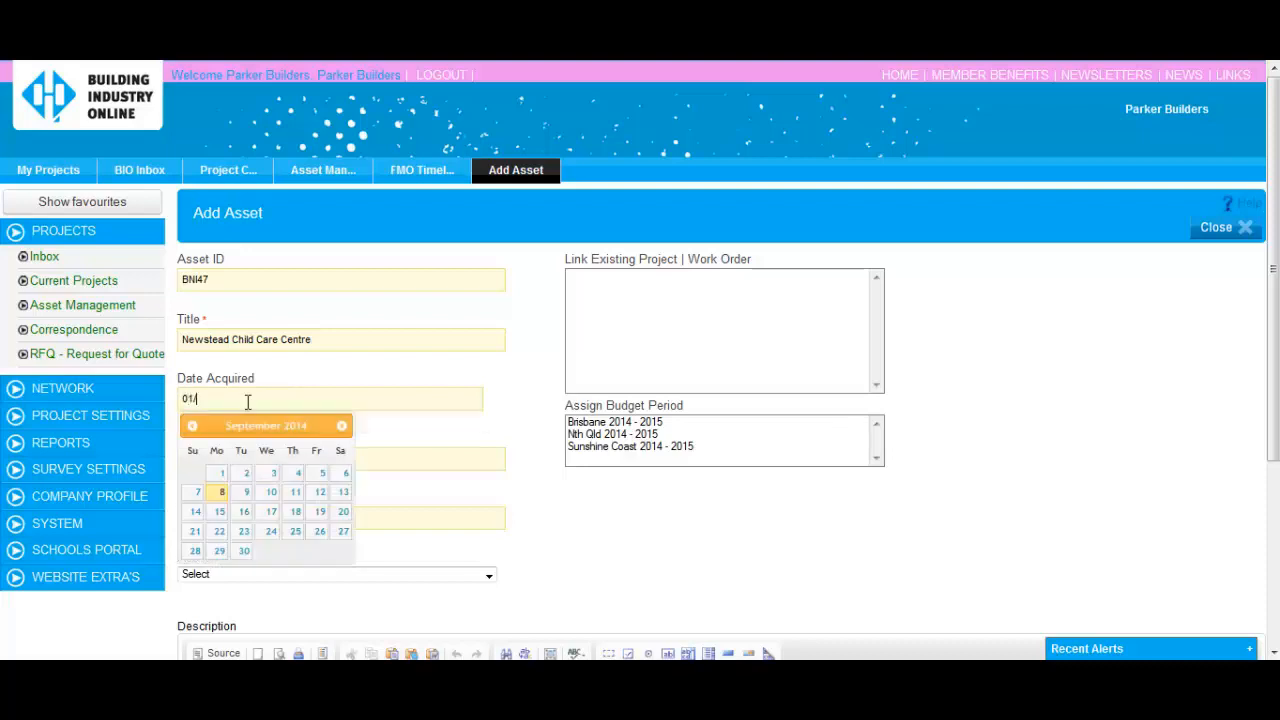
text(01/2011)
click(433, 427)
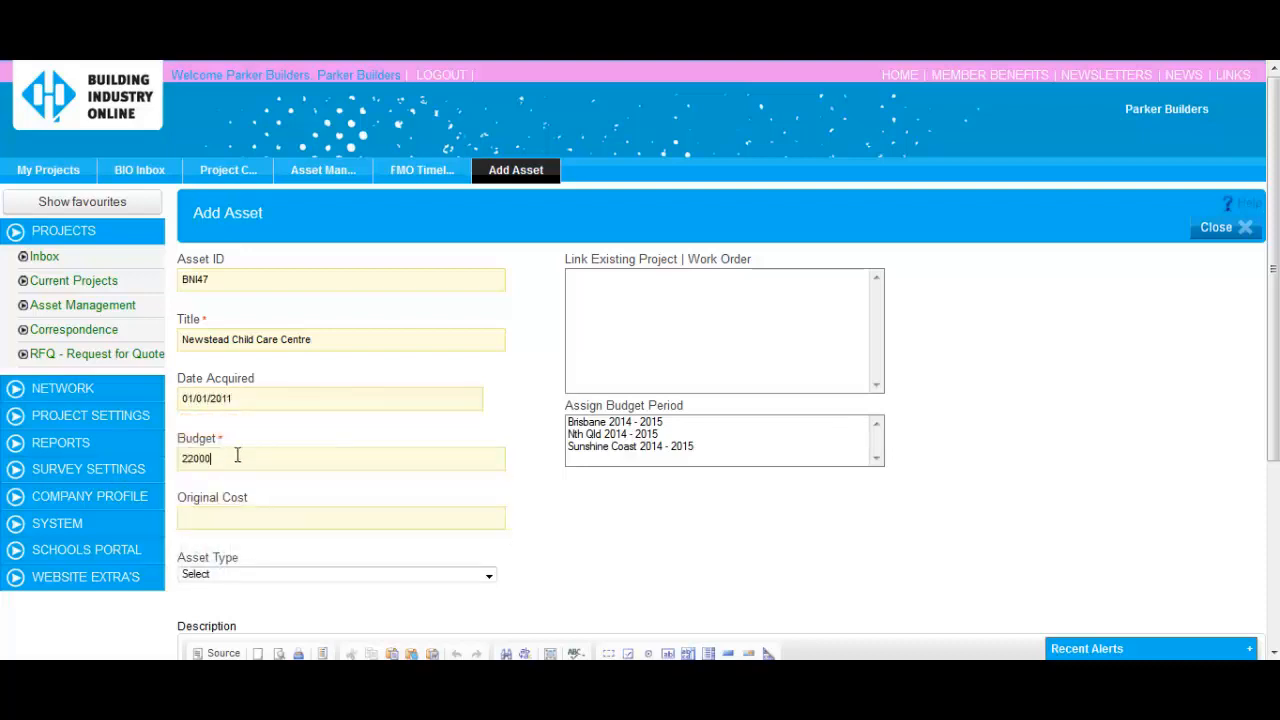
Set the new asset's type to BUILDING and assign it to the Brisbane 2014 - 2015 budget period.
scroll(247, 480, down, 3)
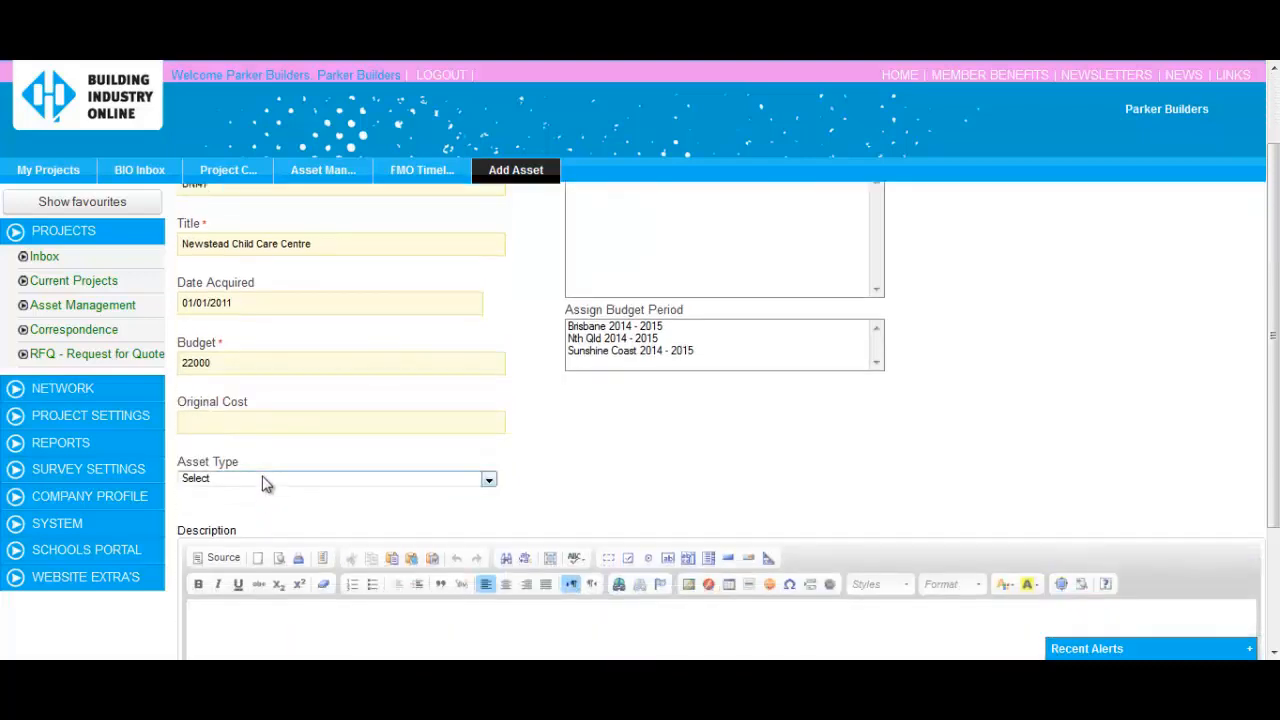
click(262, 479)
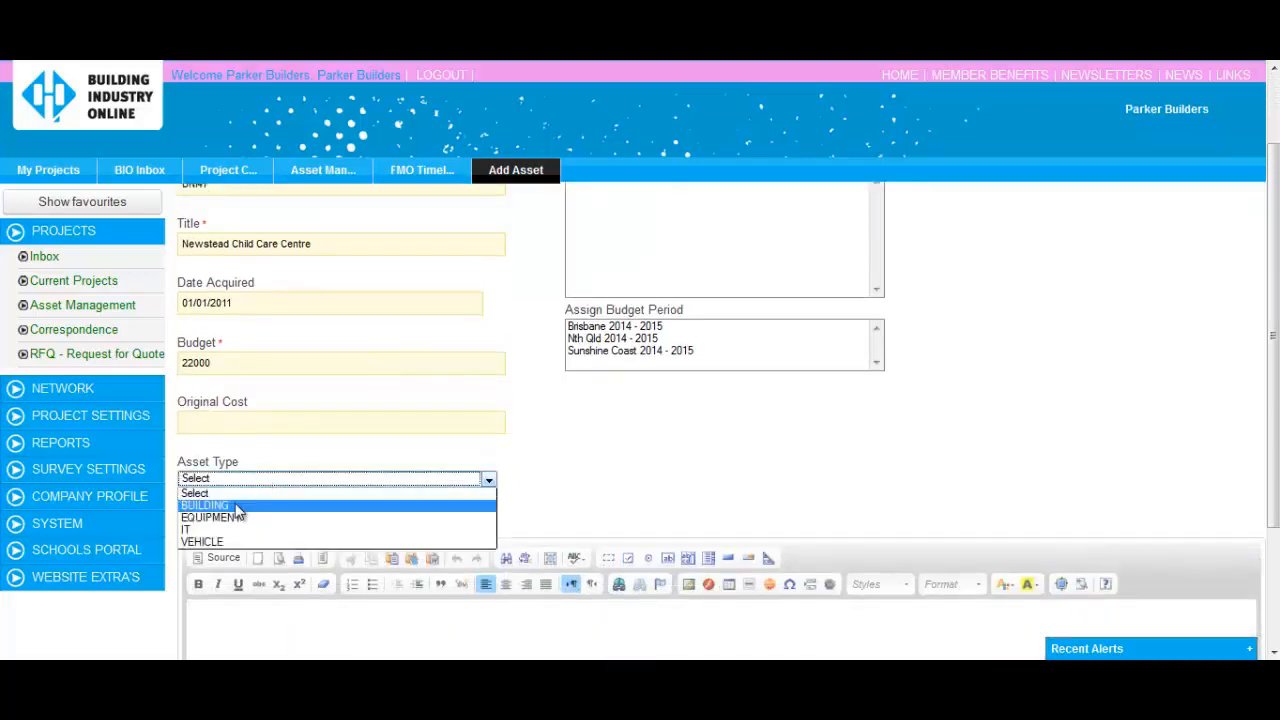
click(238, 507)
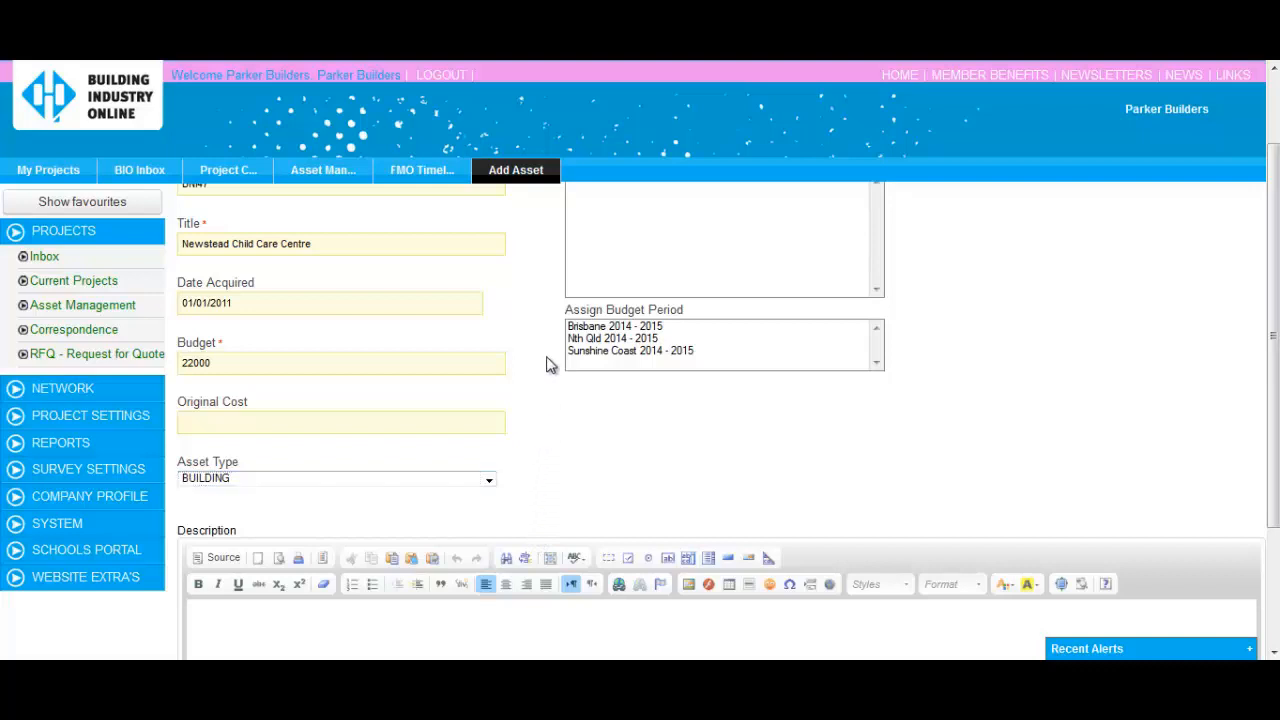
click(593, 330)
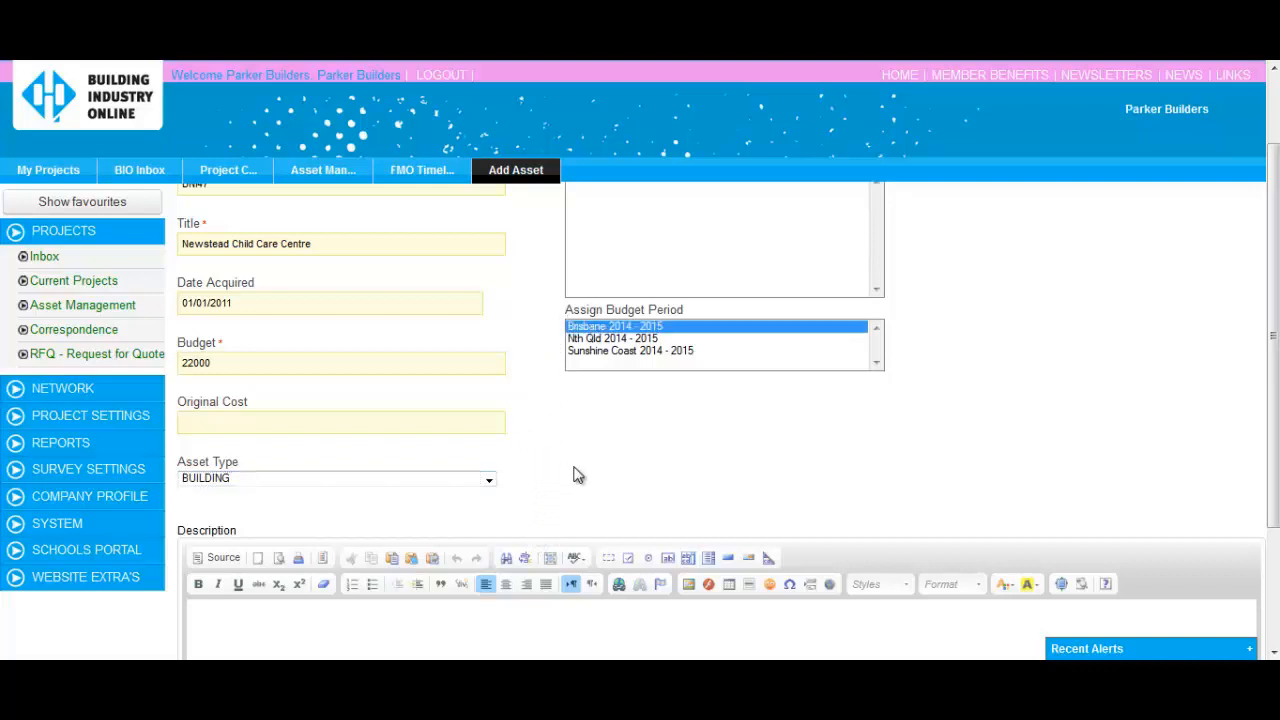
Leave the Newstead Child Care Centre asset's description empty, submit the asset and return to the asset list.
scroll(566, 480, down, 3)
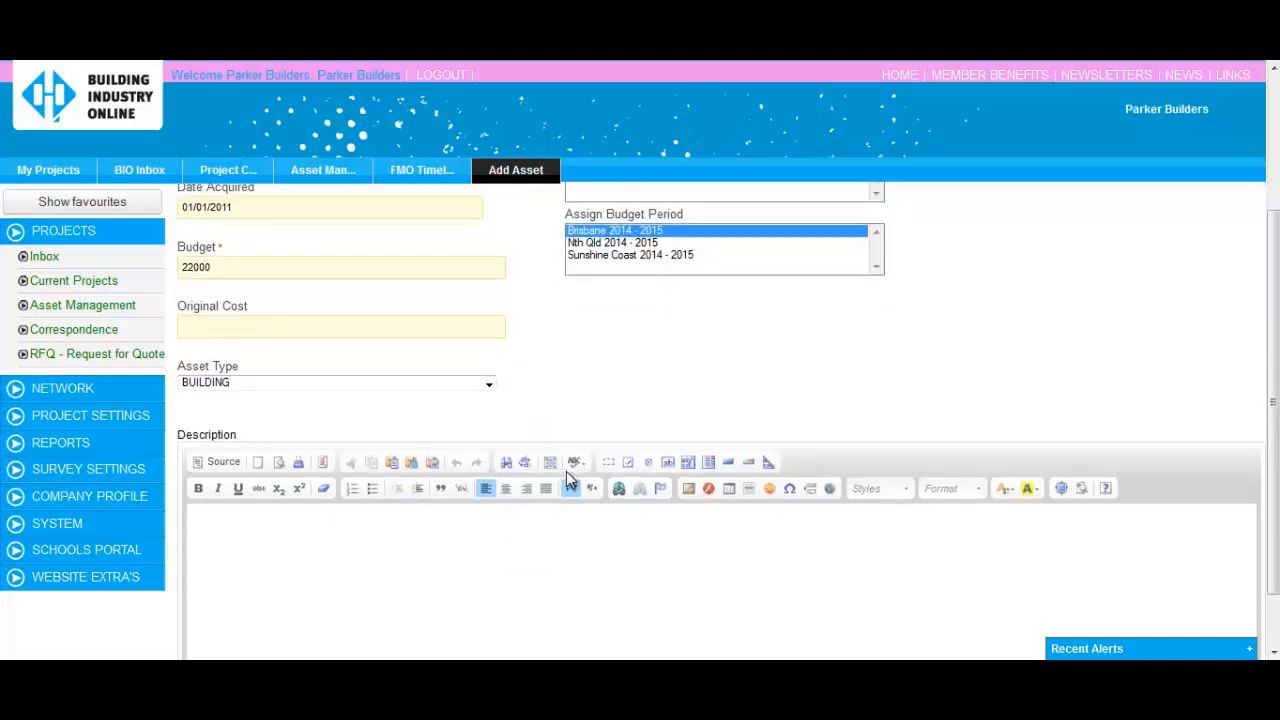
click(293, 462)
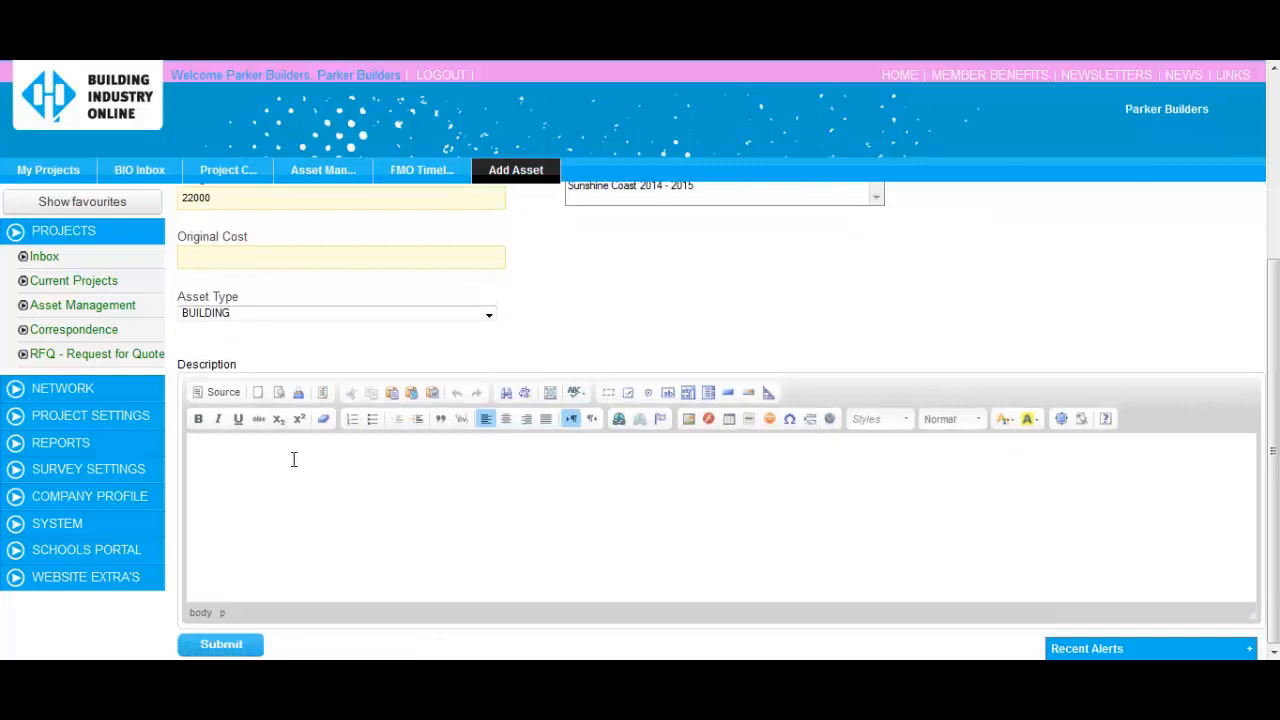
click(236, 645)
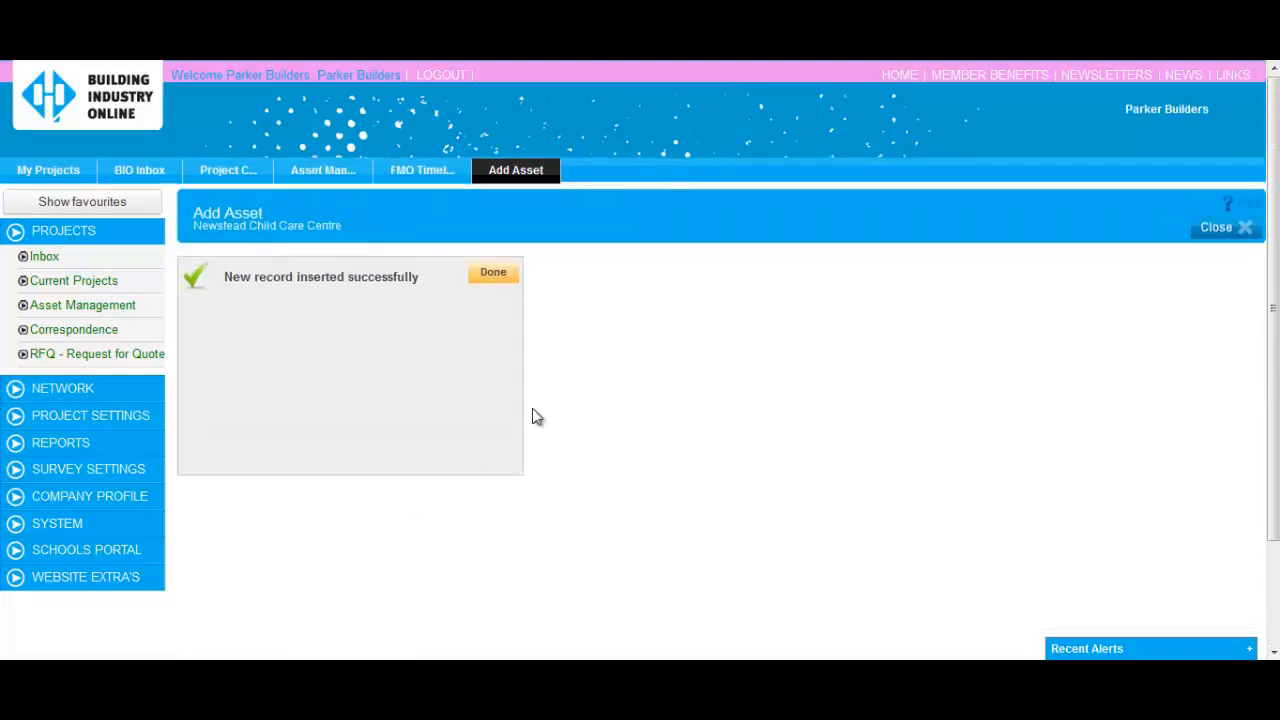
click(494, 275)
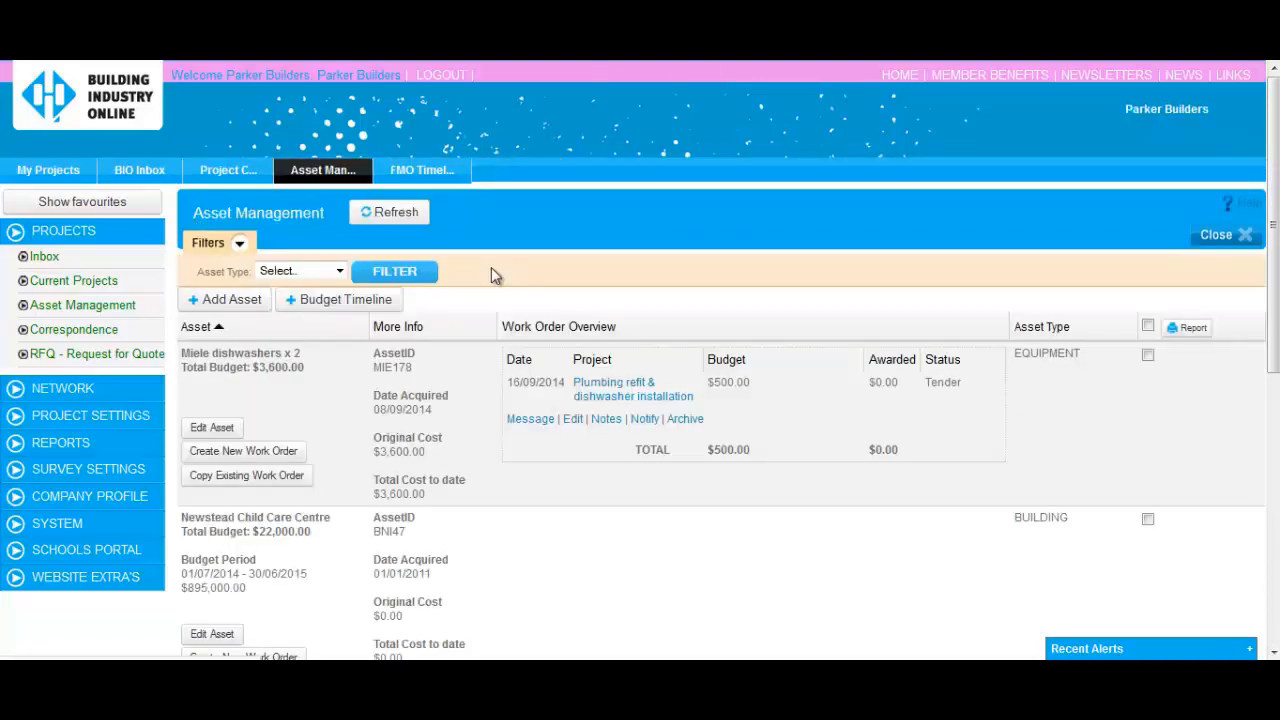
View the edit form of the Newstead Child Care Centre asset and close it without making changes.
scroll(493, 270, down, 1)
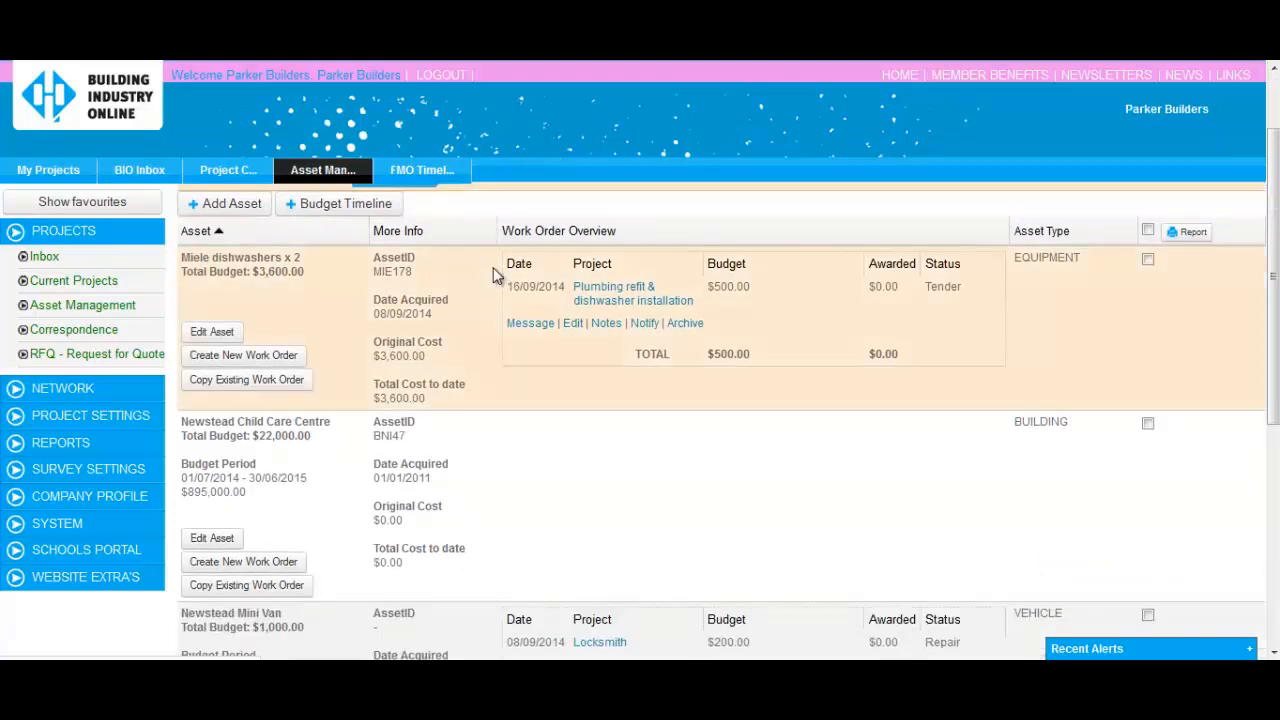
click(216, 538)
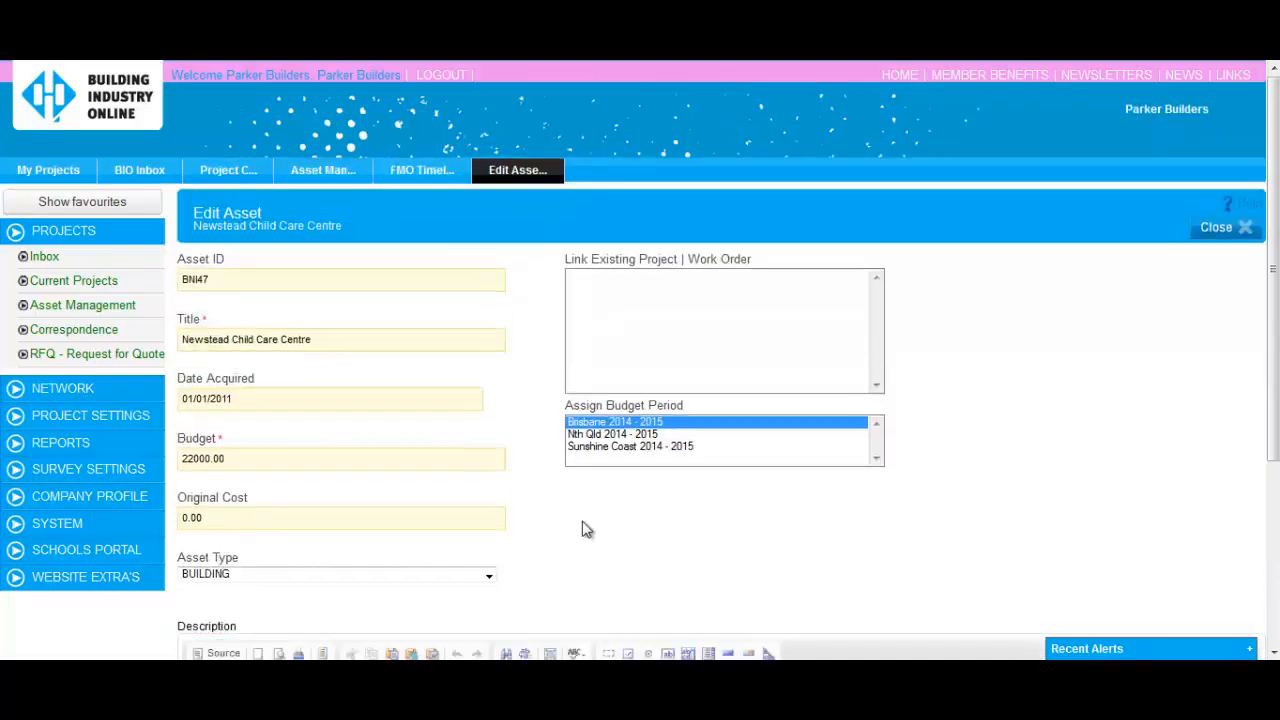
click(1218, 230)
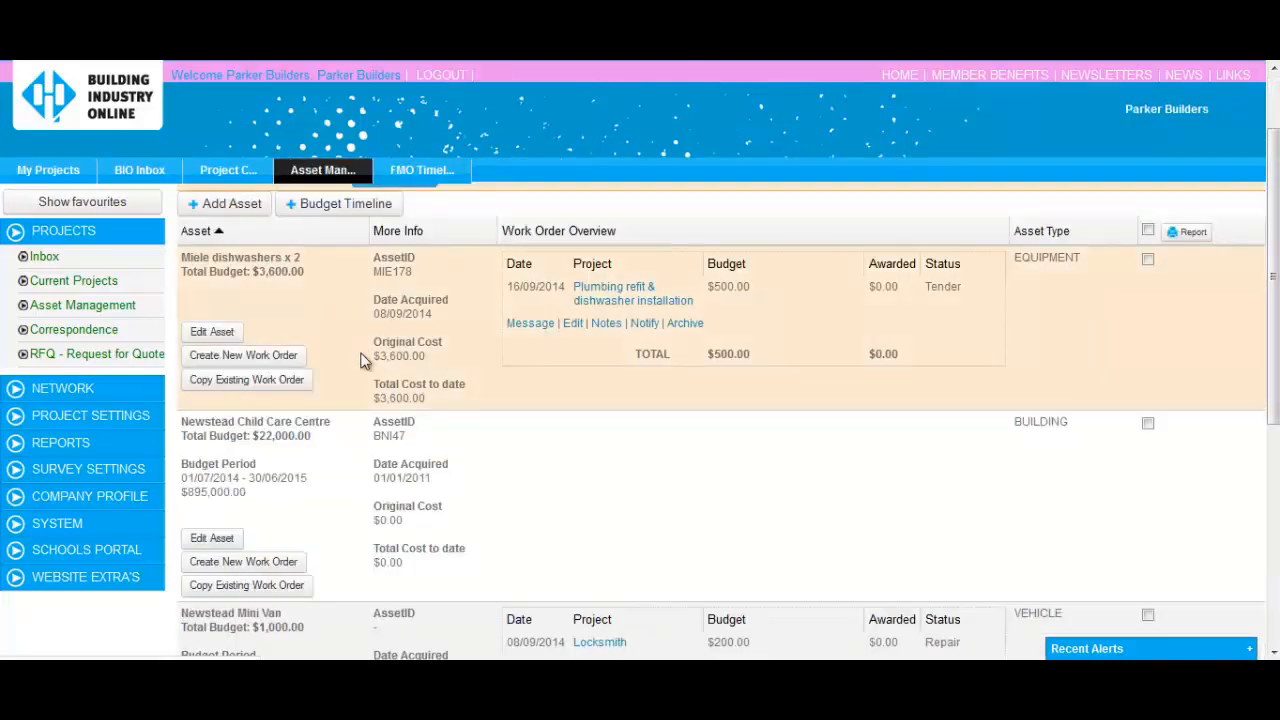
Start a work order for Newstead Child Care Centre titled Air Conditioning Maintenance, commencing 09/09/2014 with an estimated length of 1 day.
click(281, 567)
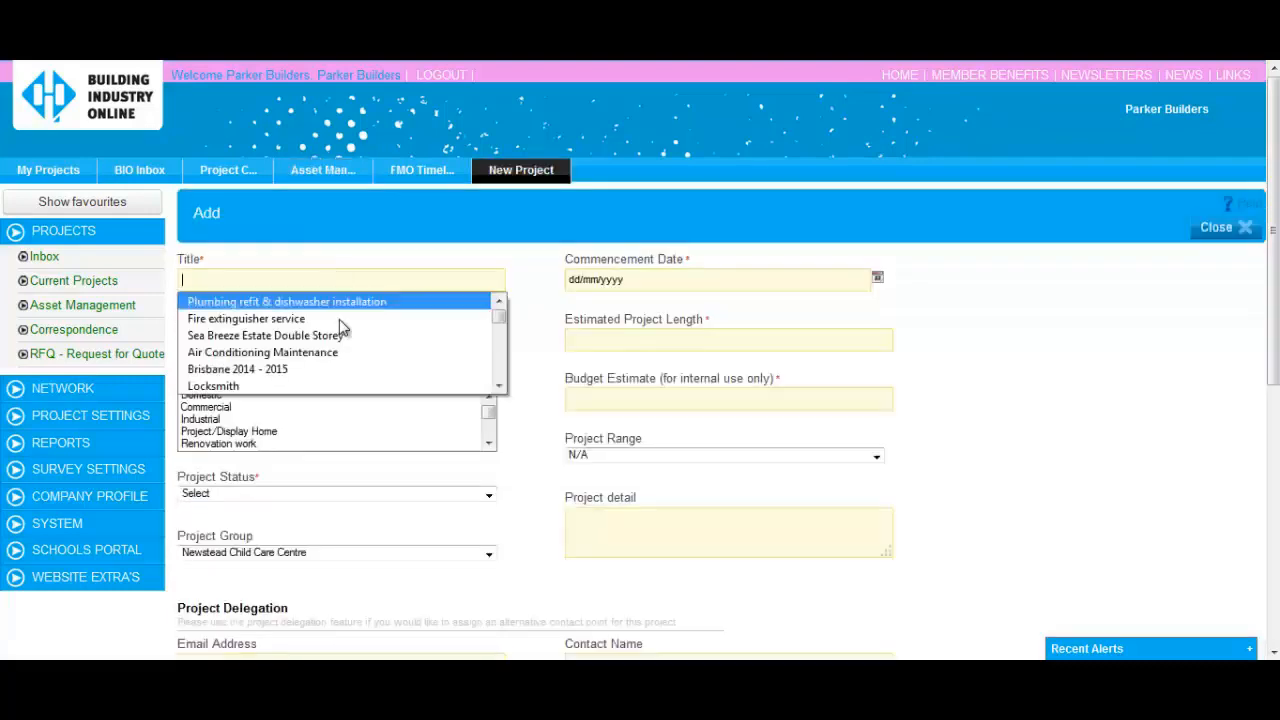
text(Air condi)
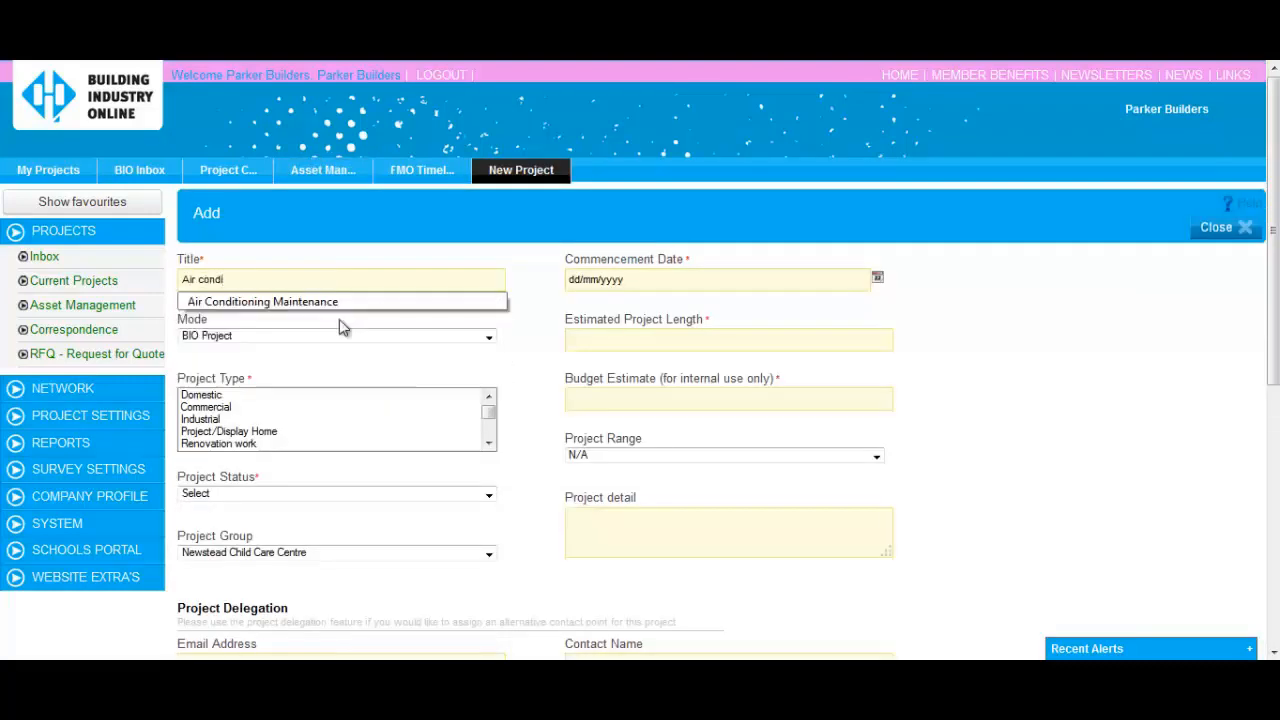
click(338, 302)
click(623, 279)
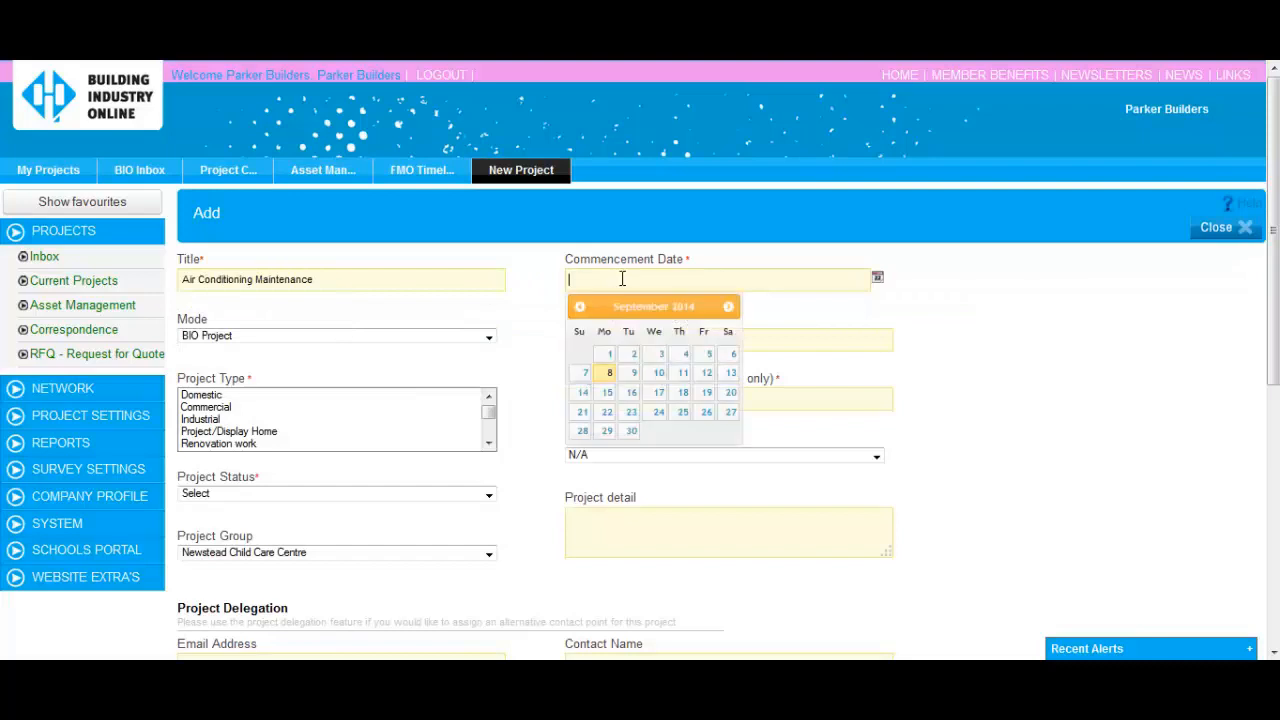
click(628, 373)
click(606, 340)
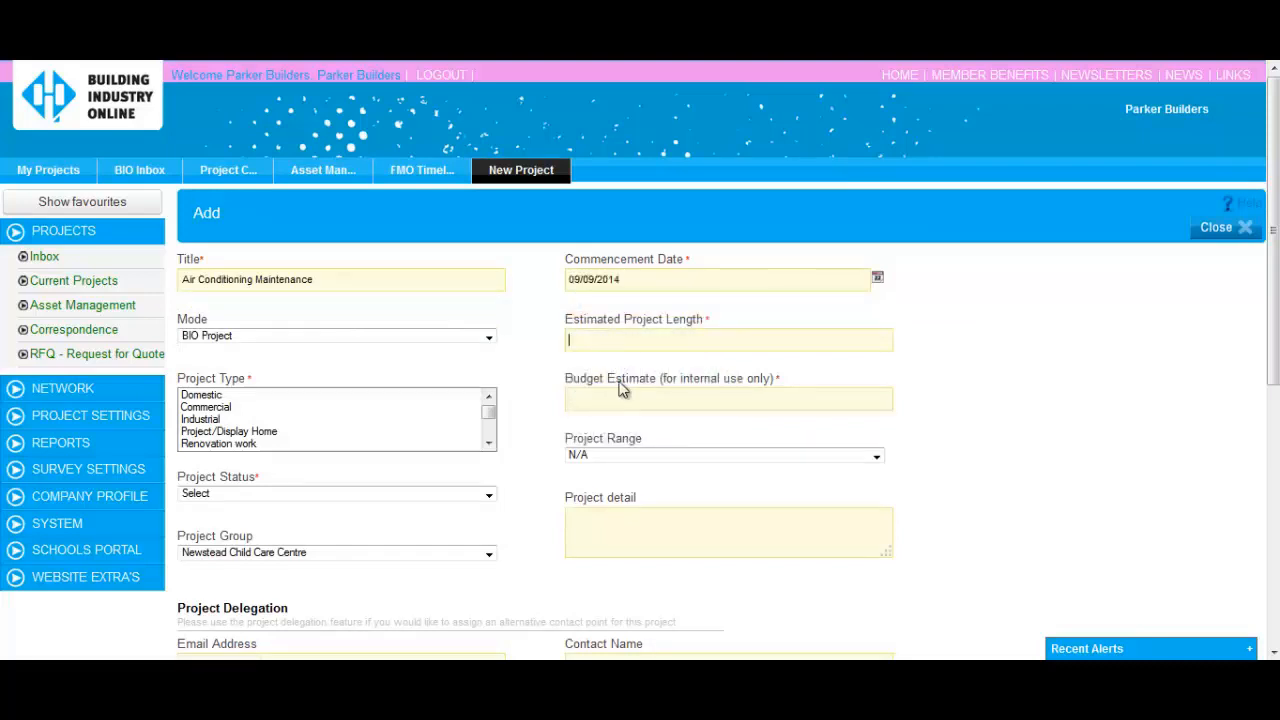
text(1 day)
click(604, 361)
Set the work order's project type to Maintenance and its status to Preventative maintenance, keeping the Newstead Child Care Centre group.
drag(488, 411, 488, 435)
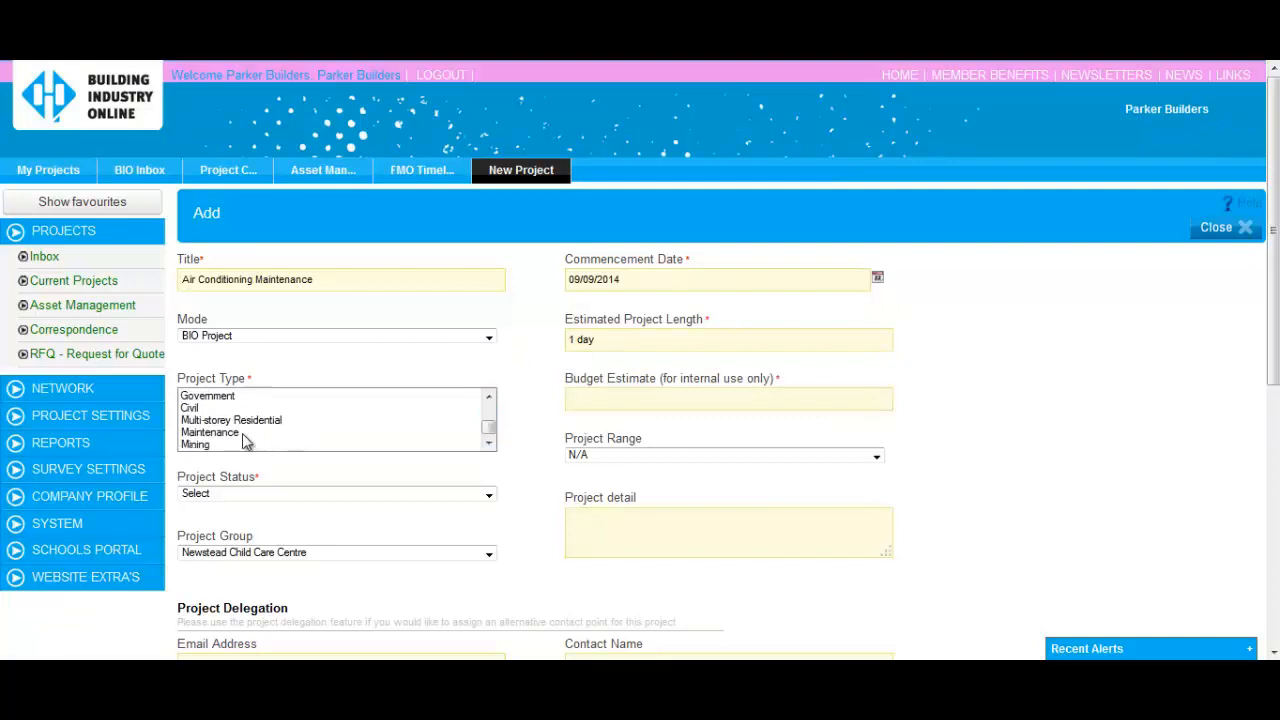
click(255, 434)
scroll(534, 443, down, 3)
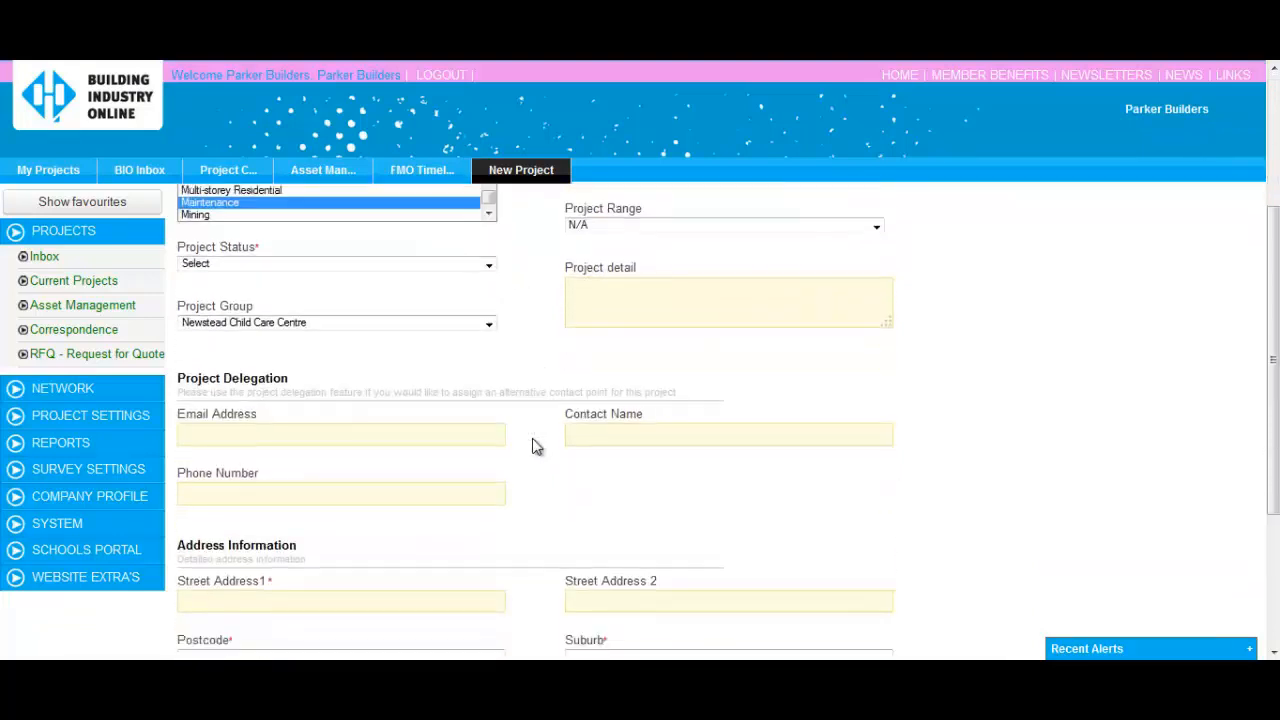
click(489, 208)
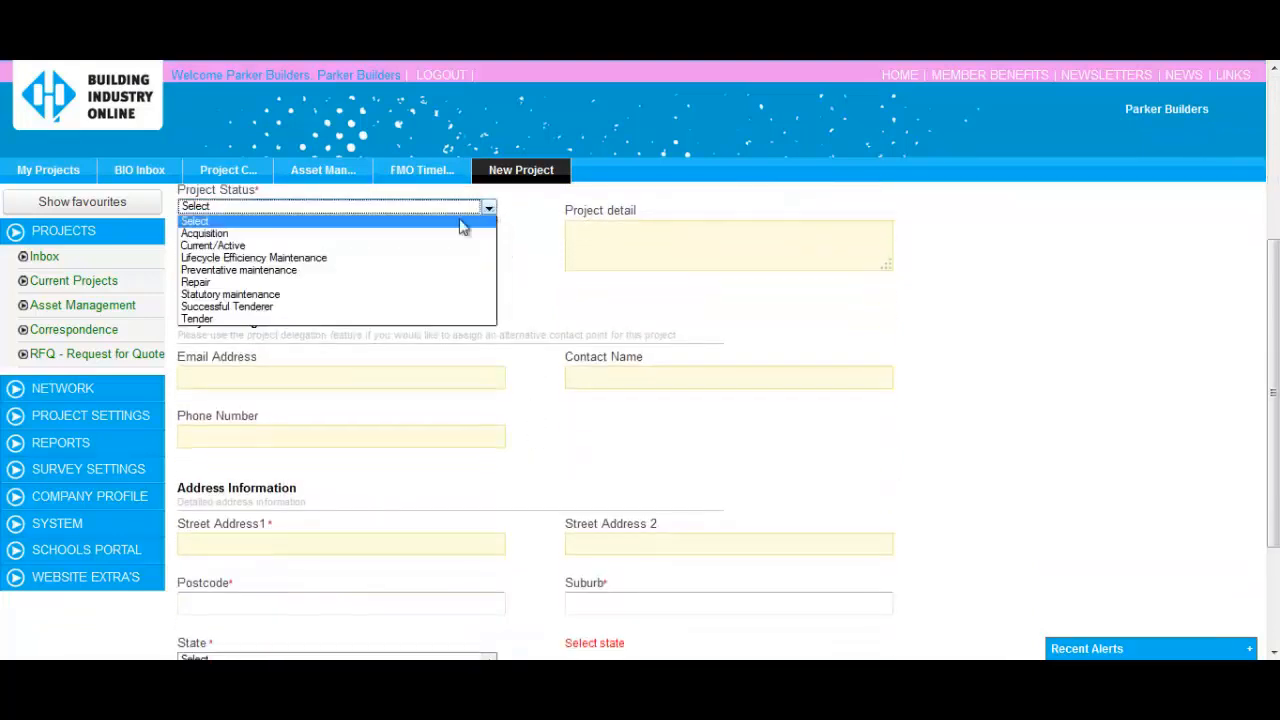
click(365, 283)
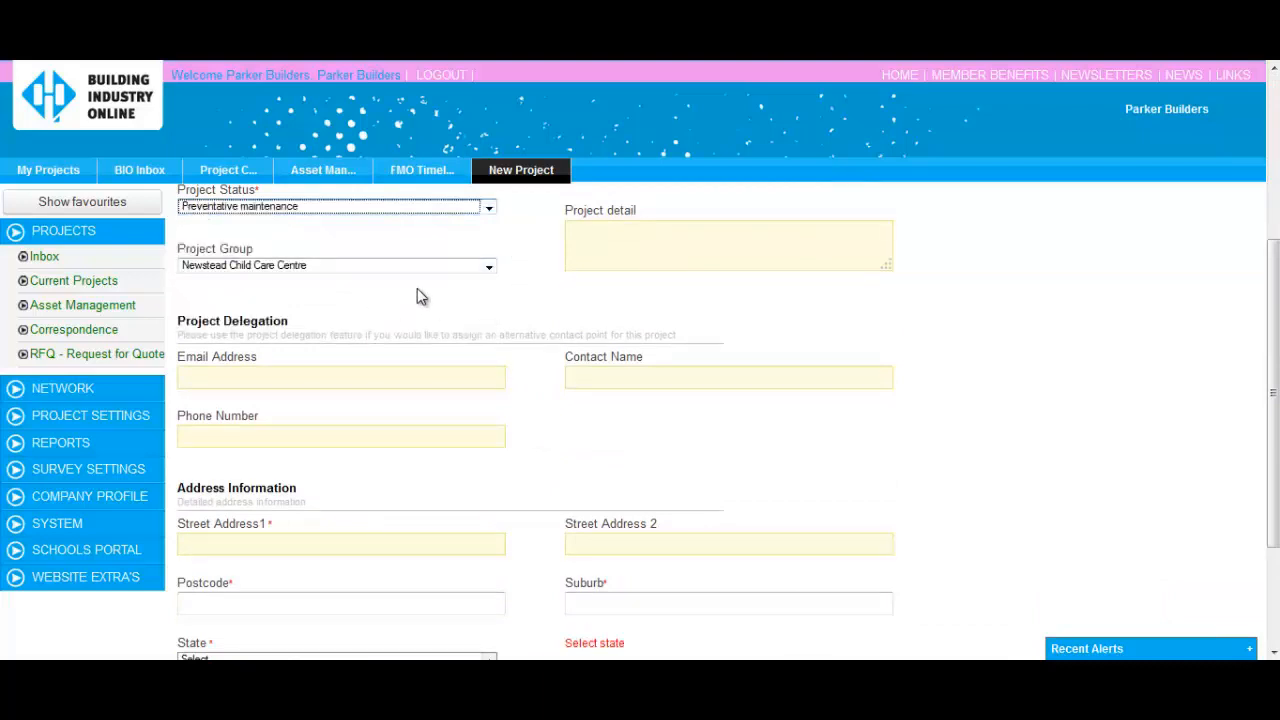
click(414, 267)
click(406, 306)
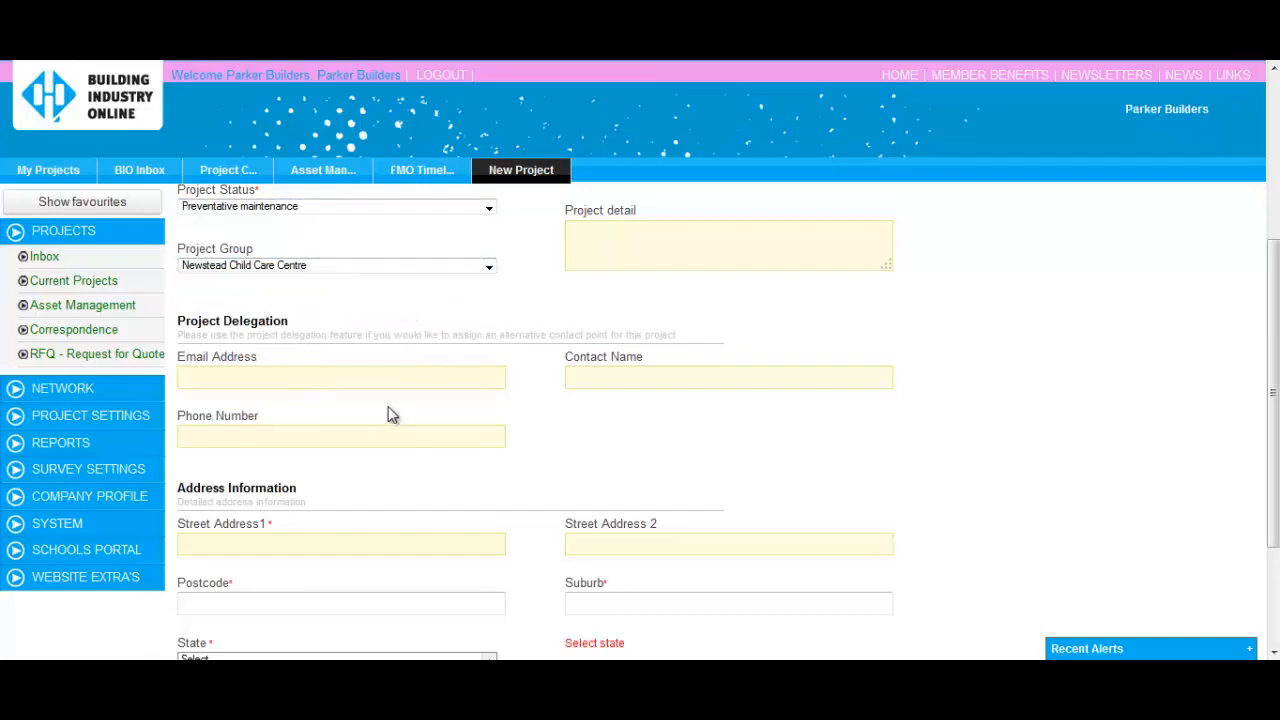
Enter the work order's postcode and choose the matching suburb in its address information.
scroll(390, 415, down, 3)
click(264, 426)
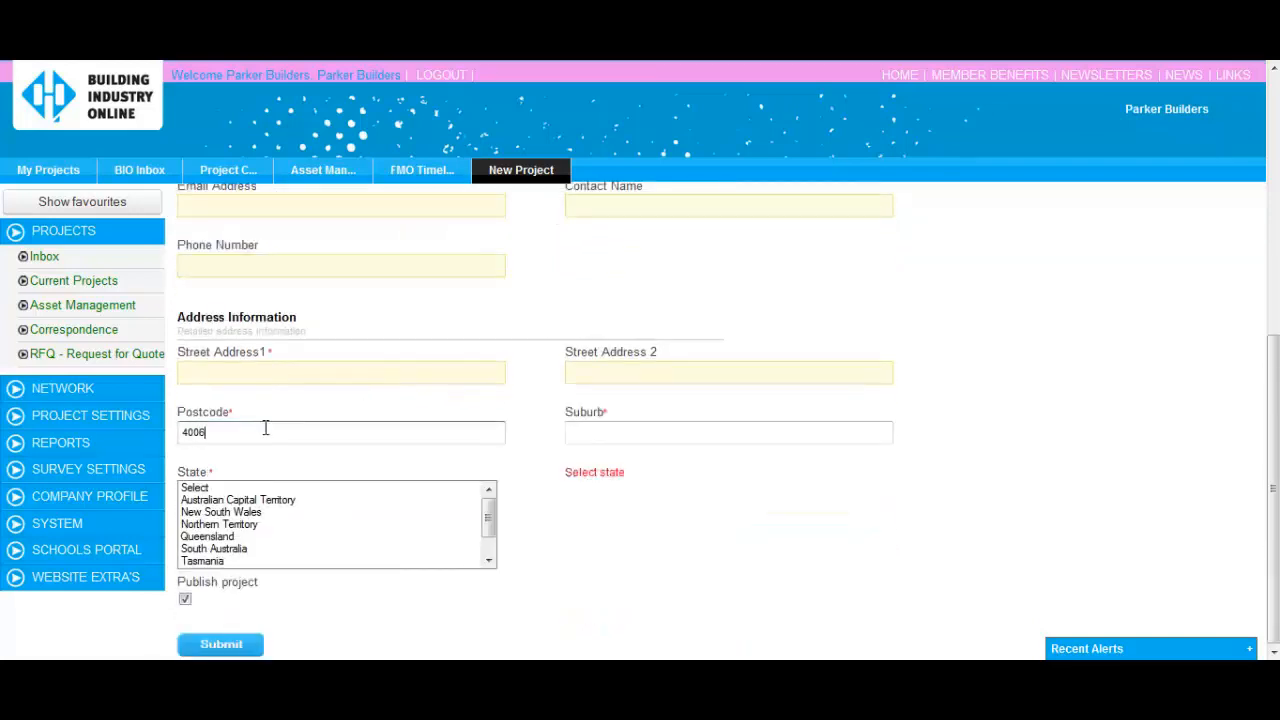
click(632, 431)
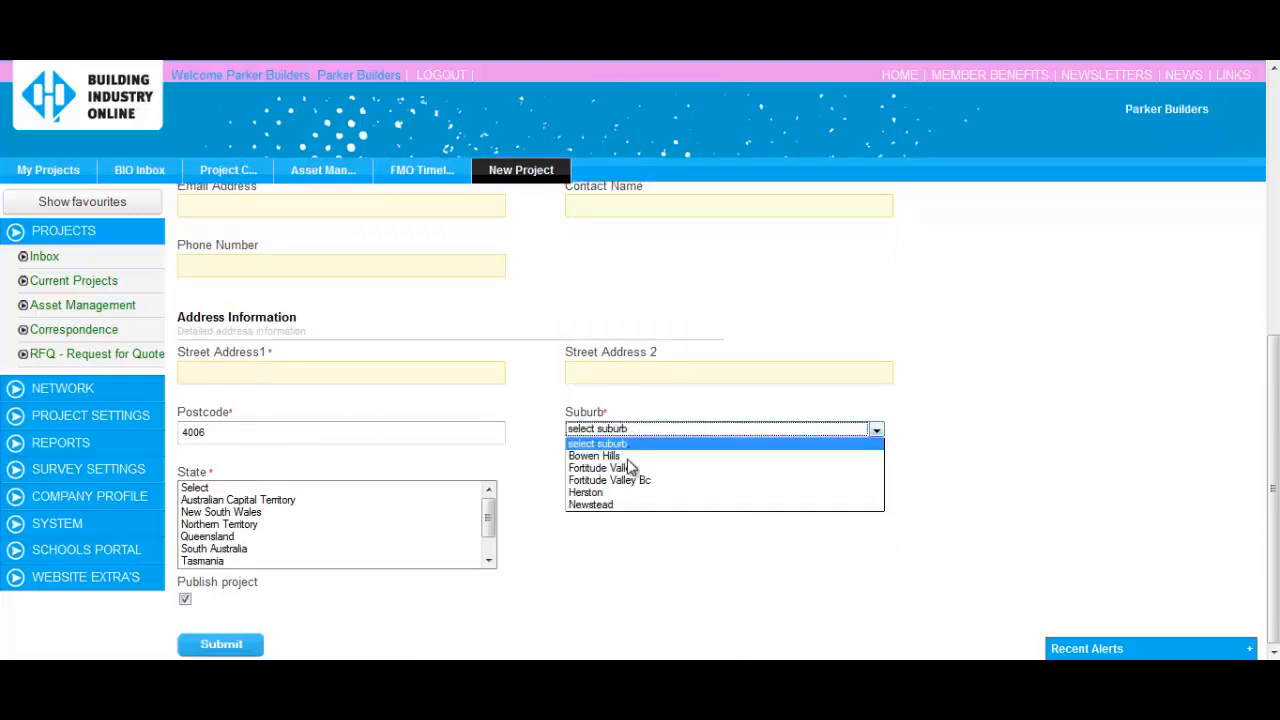
click(600, 505)
Fill in the work order's street address, assign it to the Brisbane - Northern Suburbs region and submit it as published.
click(452, 373)
text(Sa)
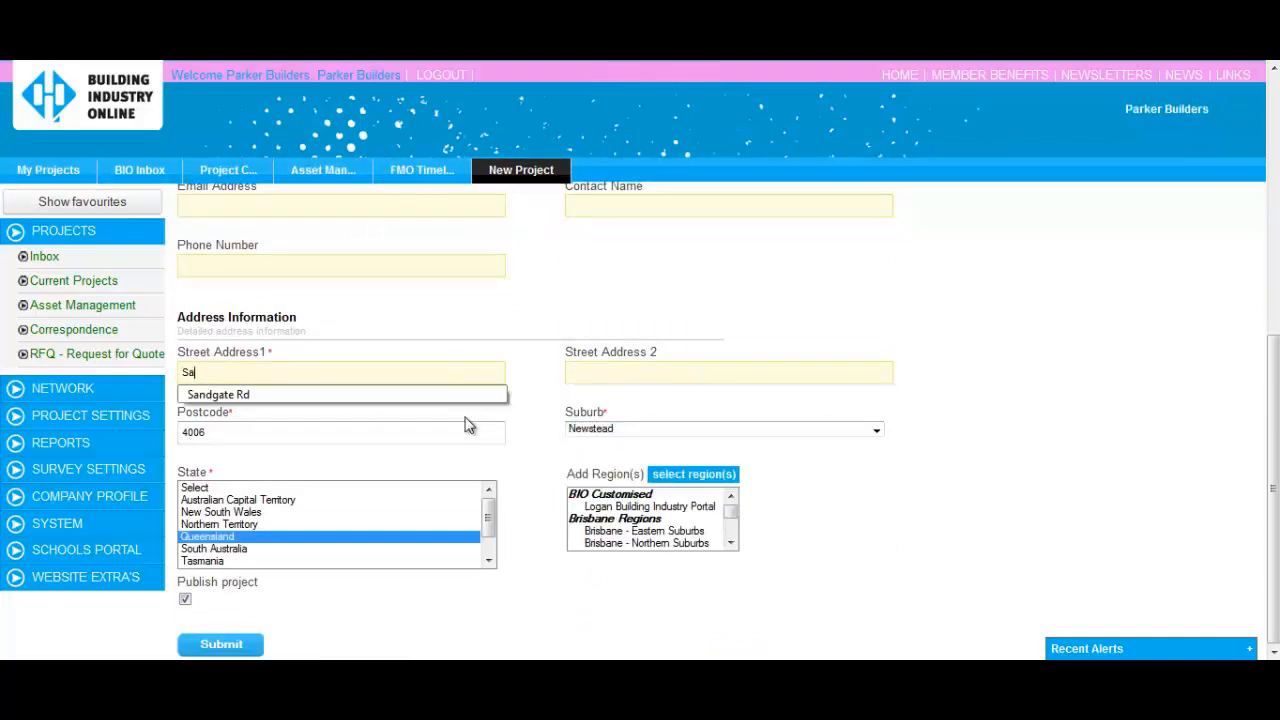
text(ndgate)
click(458, 396)
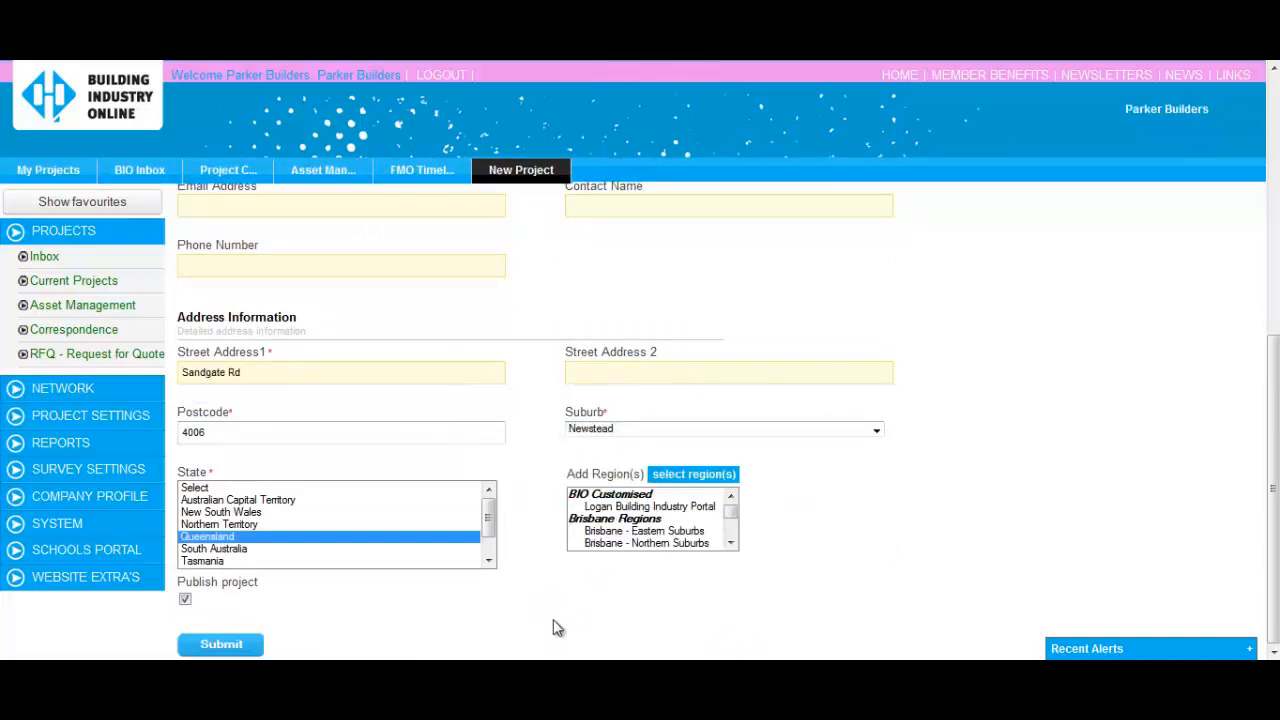
click(654, 545)
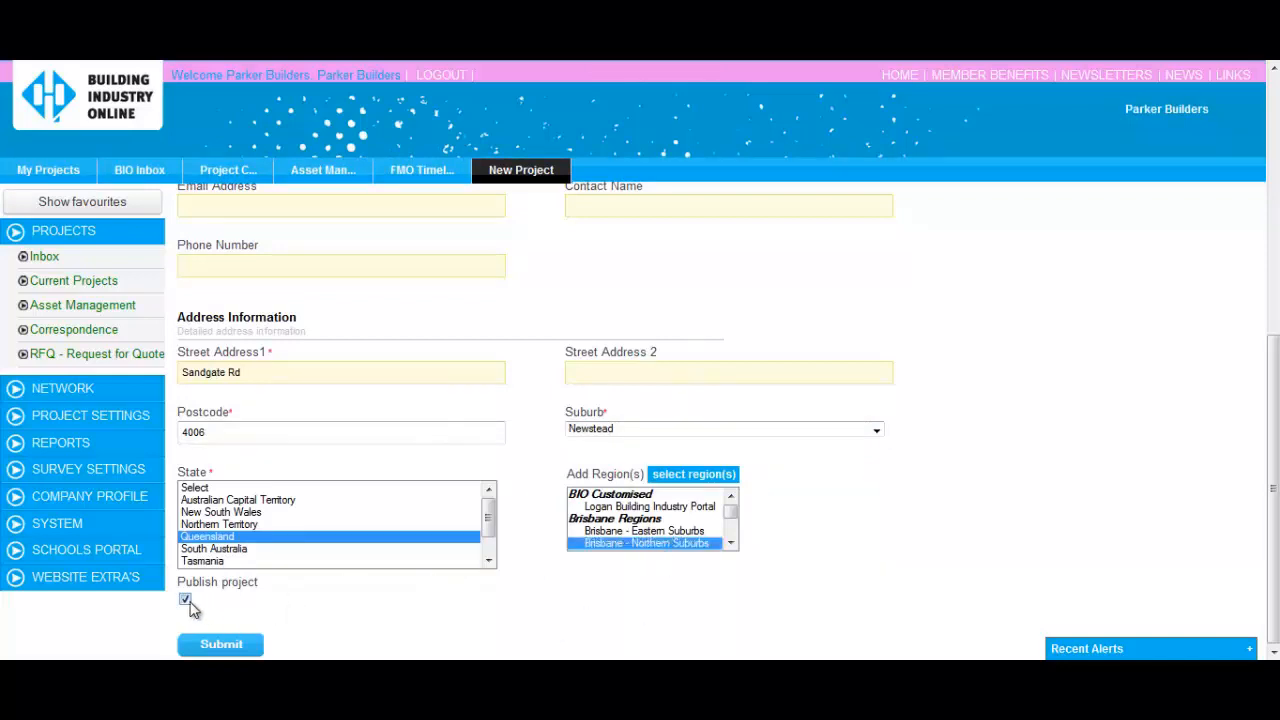
click(258, 644)
Upload Air conditioning maintenance specs.docx to the work order's 09. Electrical folder and close the document form.
click(331, 260)
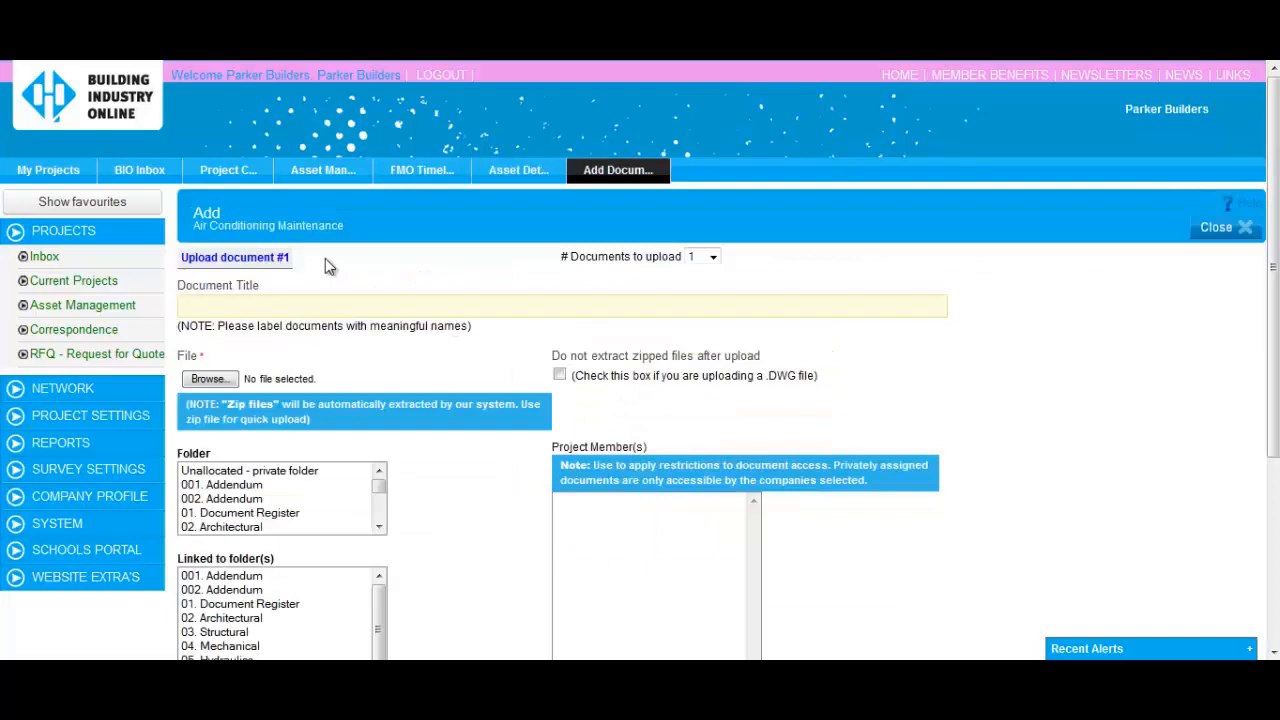
click(202, 380)
double_click(420, 343)
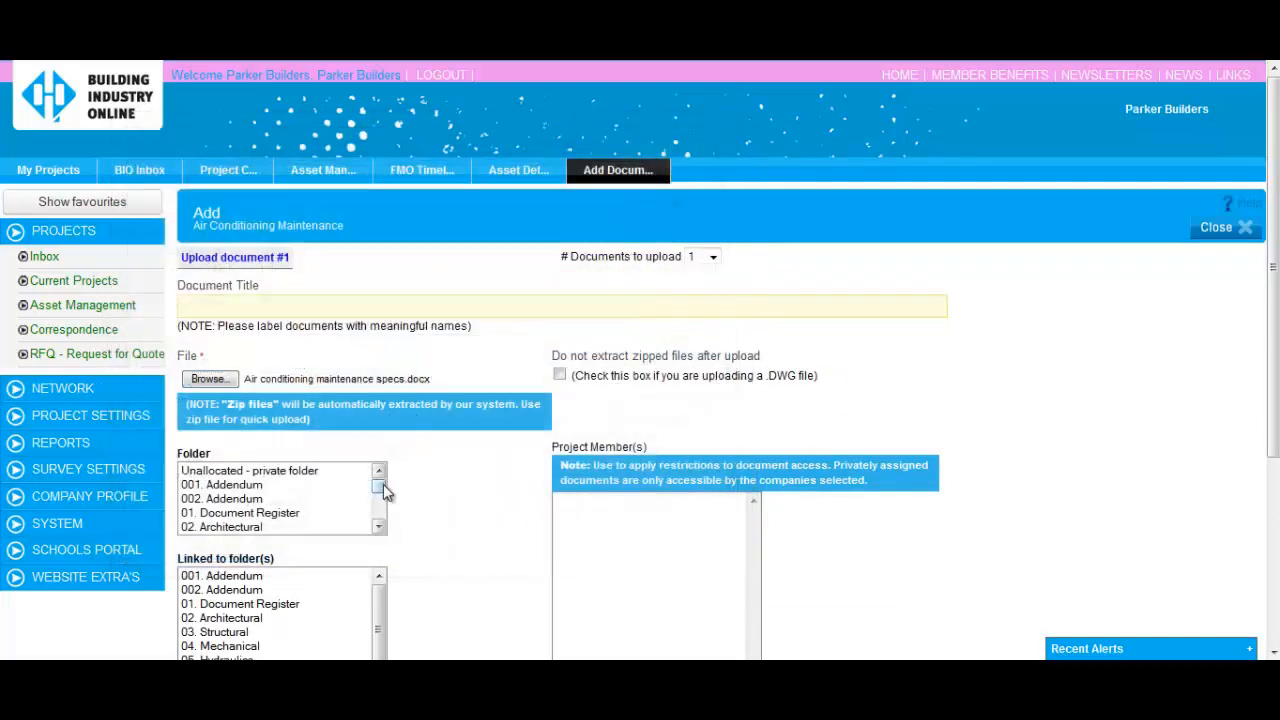
drag(383, 484, 382, 504)
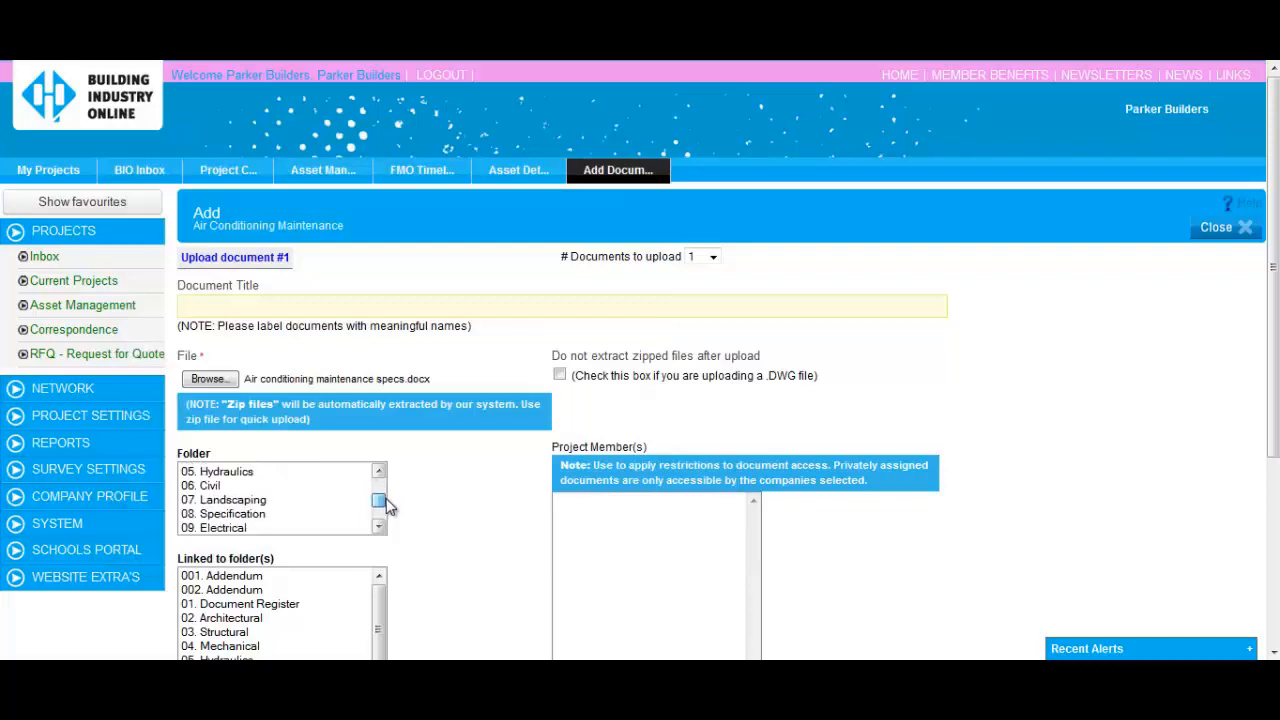
click(242, 530)
scroll(509, 517, down, 3)
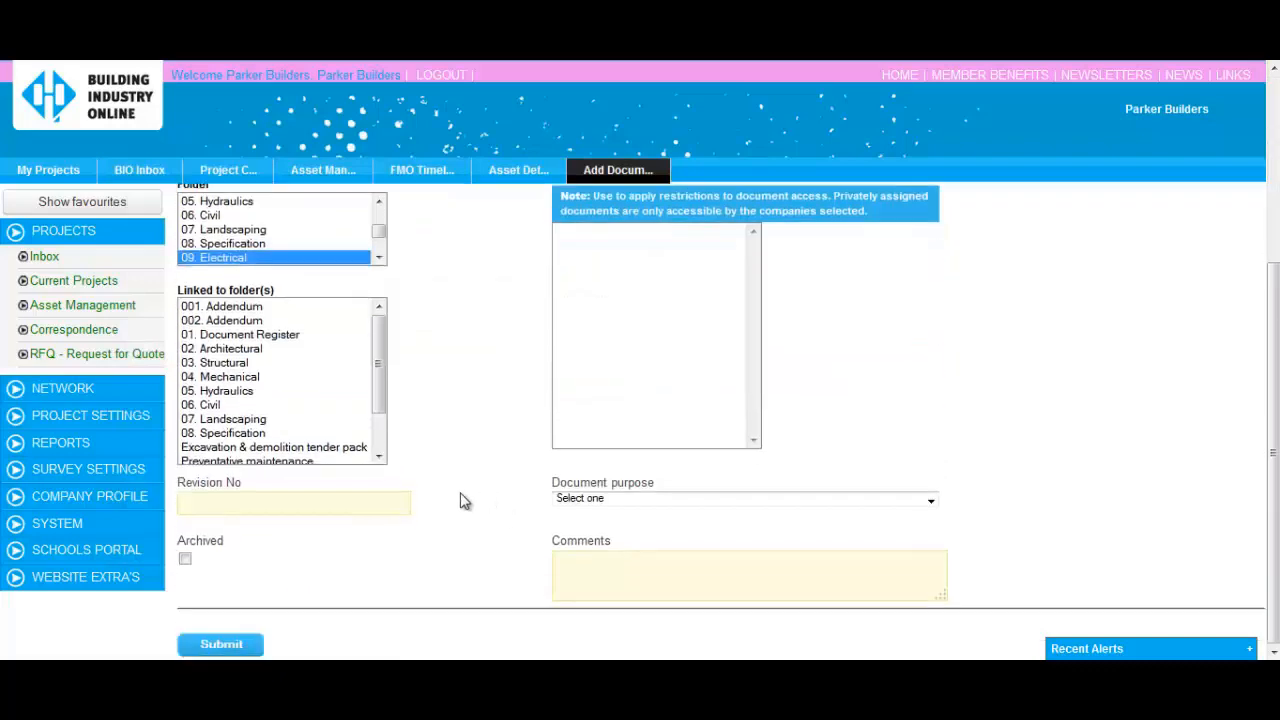
click(236, 645)
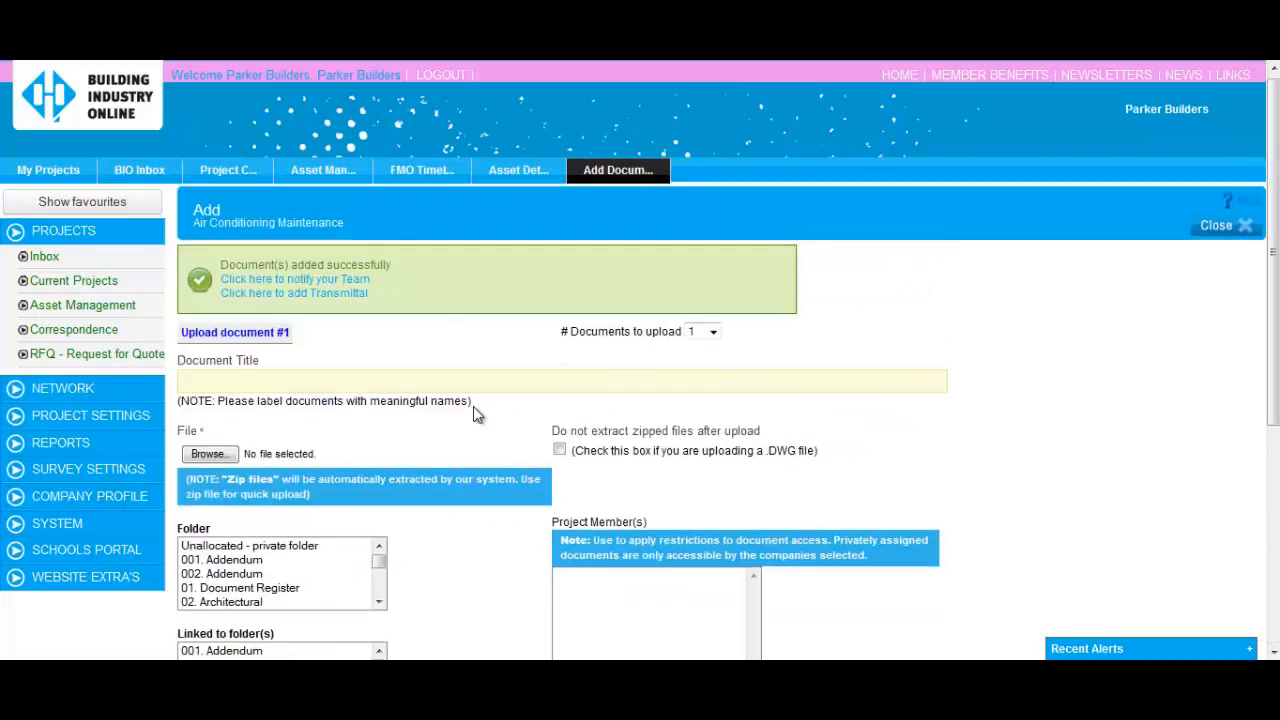
click(1233, 232)
Start a new contractor requirement for the work order and search all contractors for electrical.
click(458, 265)
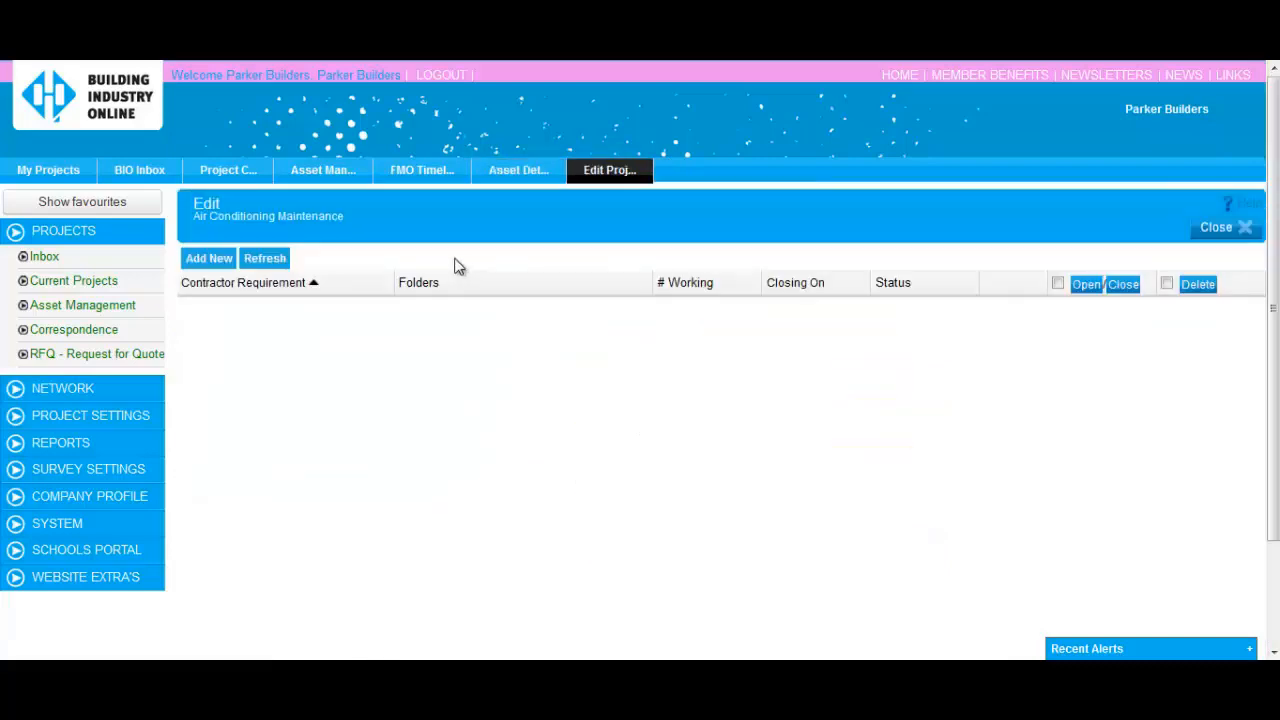
click(210, 260)
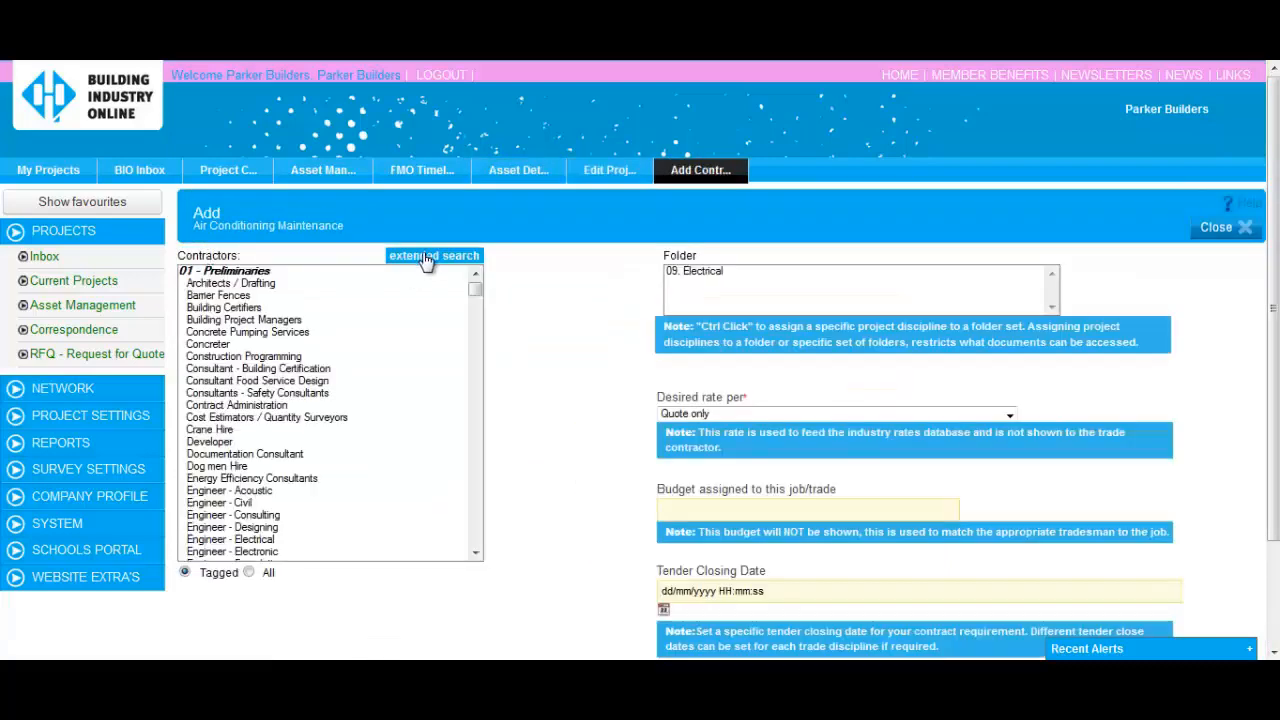
click(430, 257)
click(529, 322)
click(322, 323)
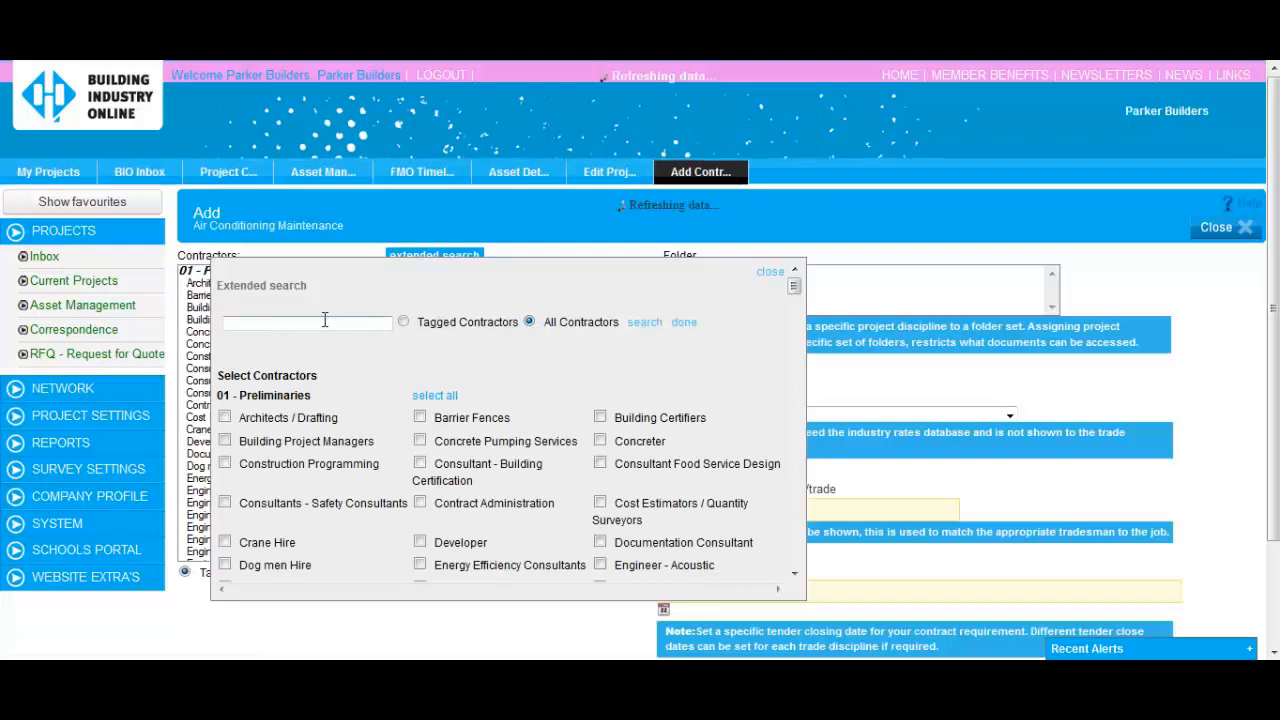
text(electrical)
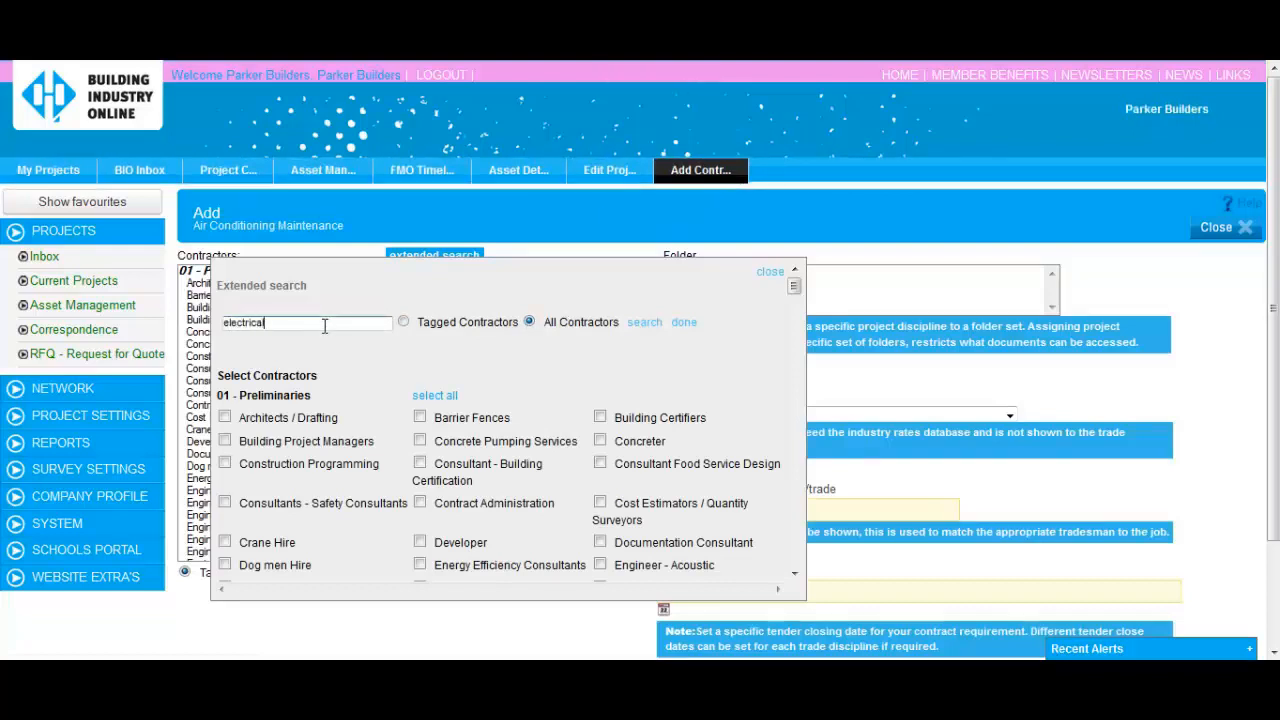
click(644, 322)
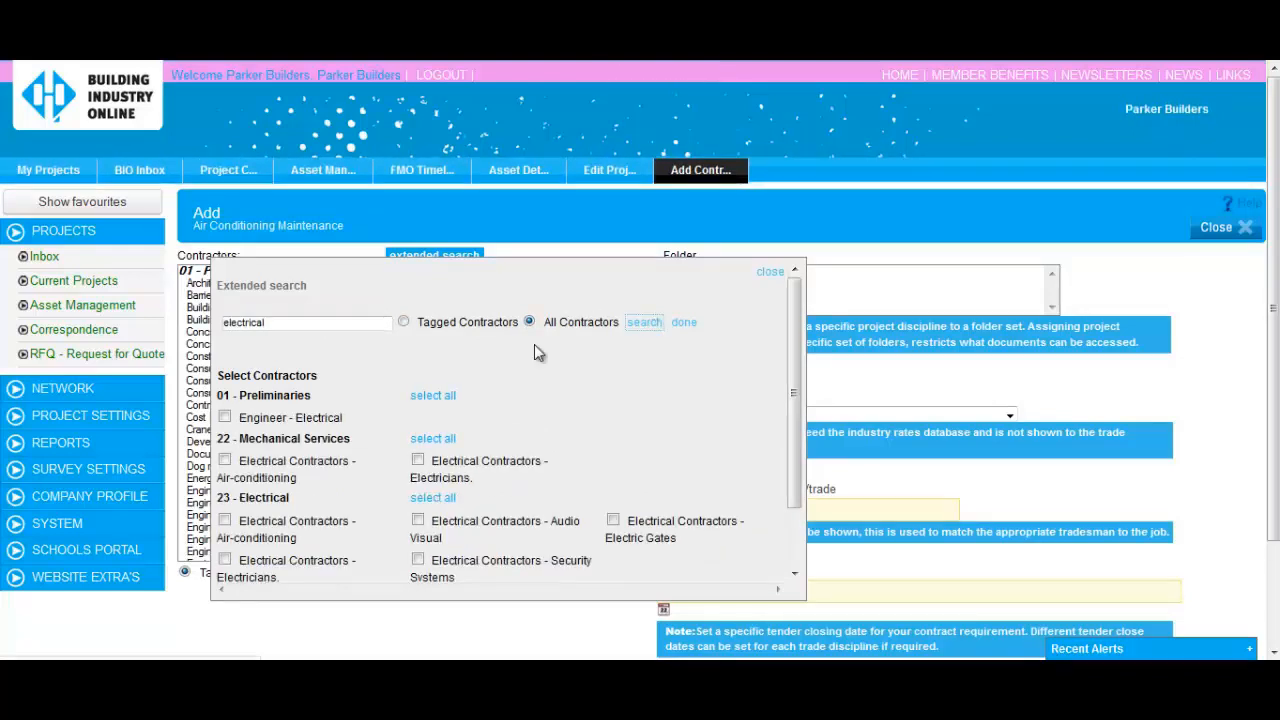
Choose Electrical Contractors - Air-conditioning under 23 - Electrical, submit the requirement and close the trades list.
click(224, 520)
click(684, 323)
scroll(592, 347, down, 1)
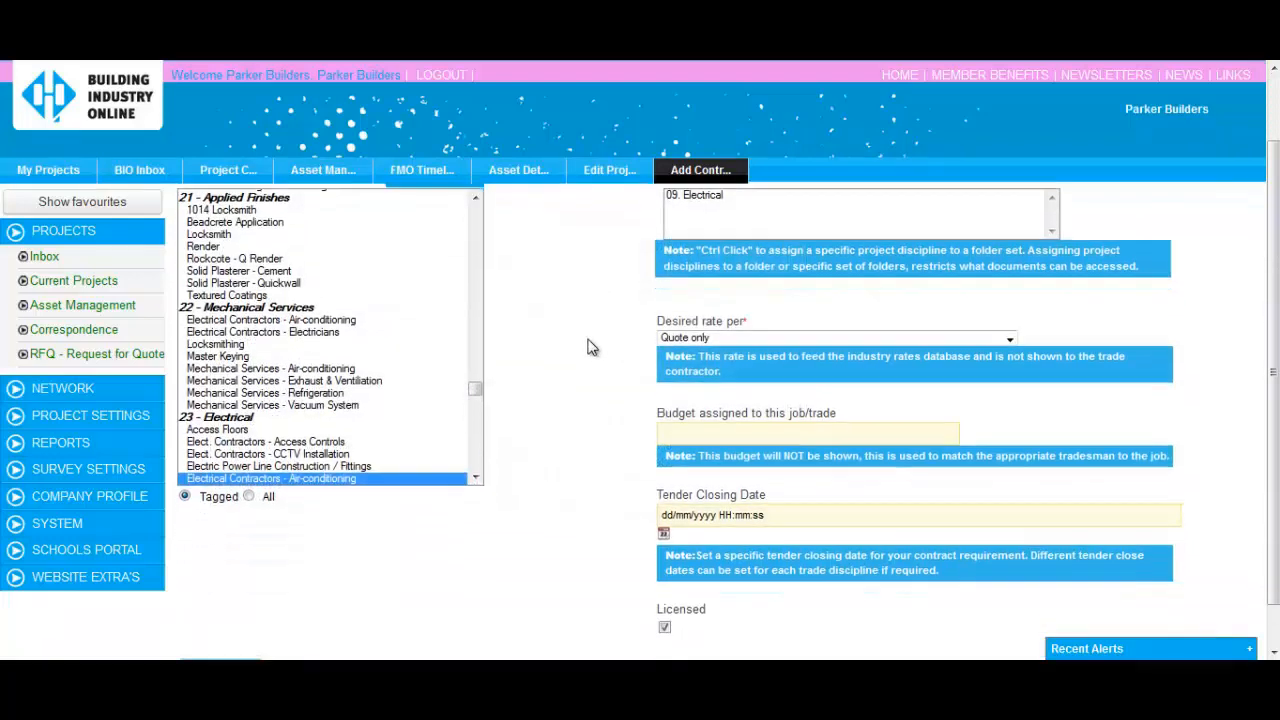
scroll(588, 347, down, 1)
click(225, 624)
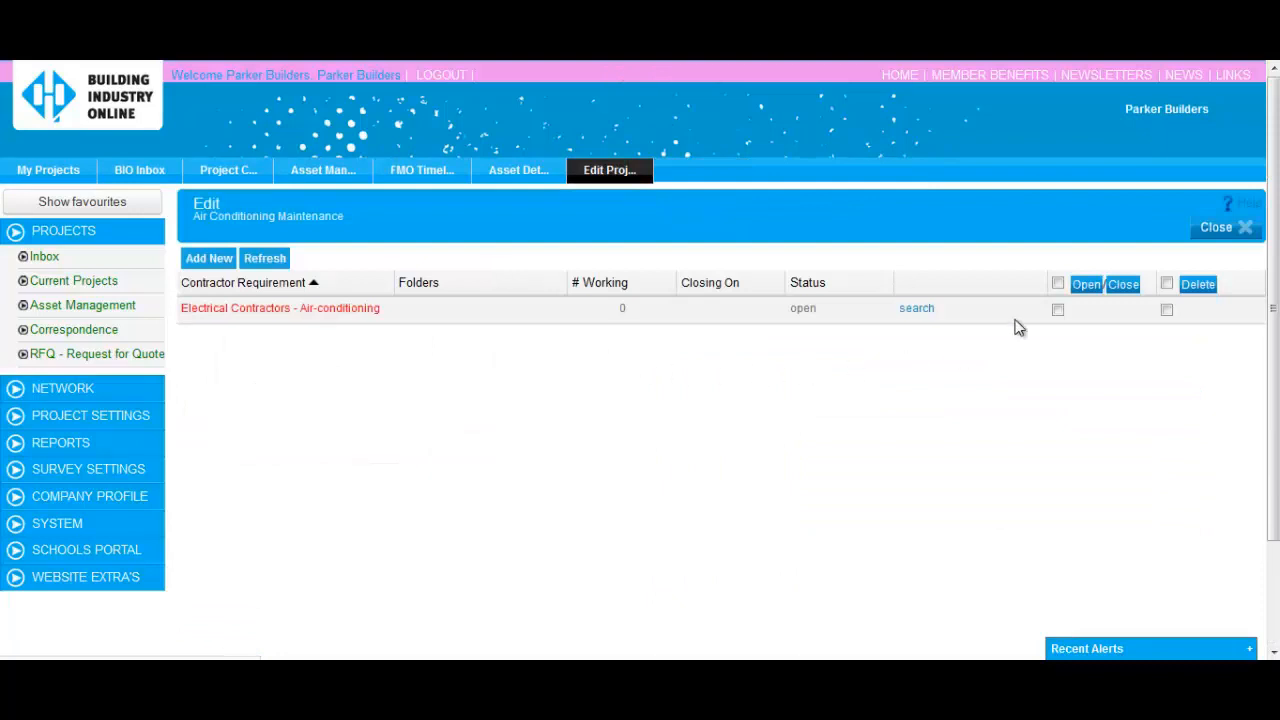
click(1244, 229)
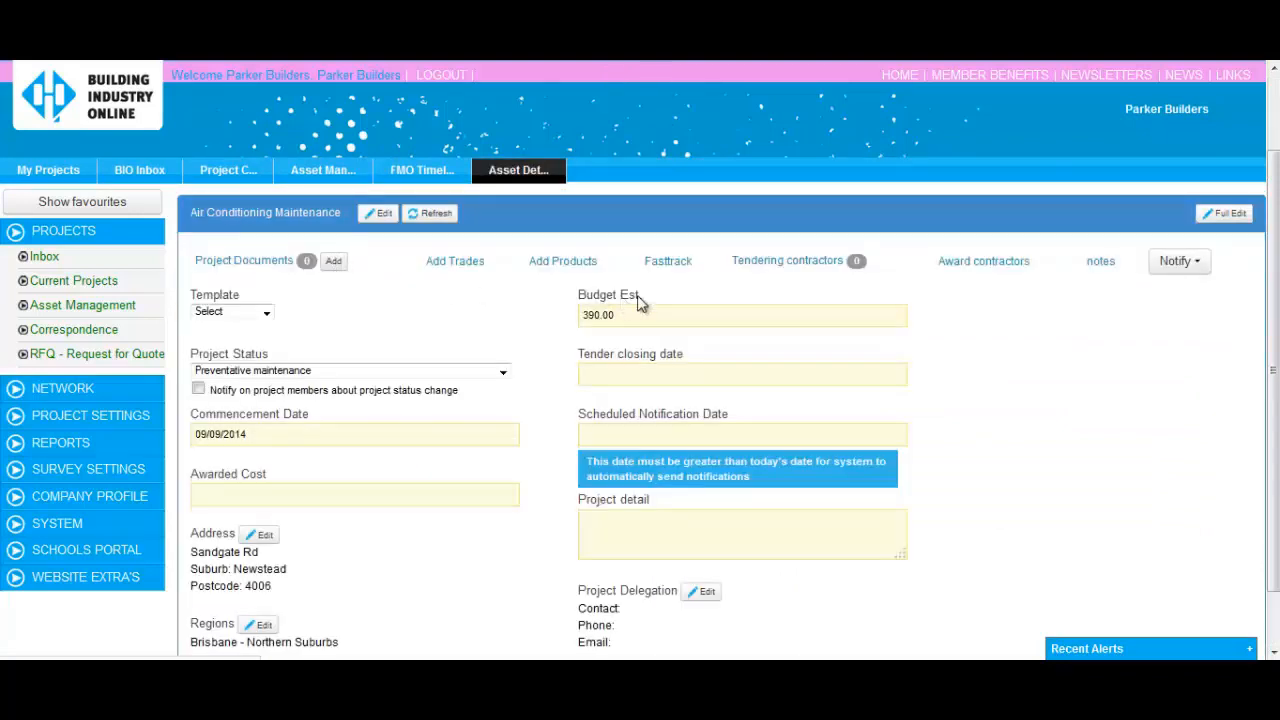
Open the selection of network contractors to notify about the Air Conditioning Maintenance work order.
click(1200, 268)
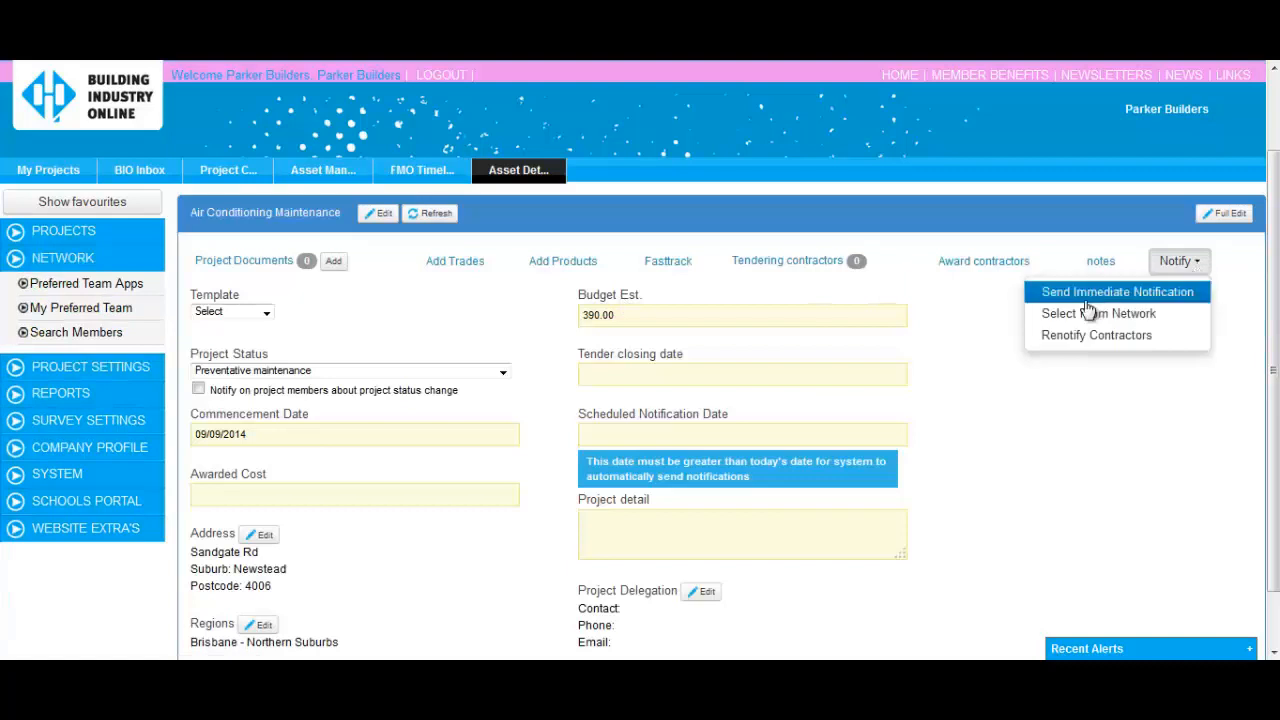
click(1084, 314)
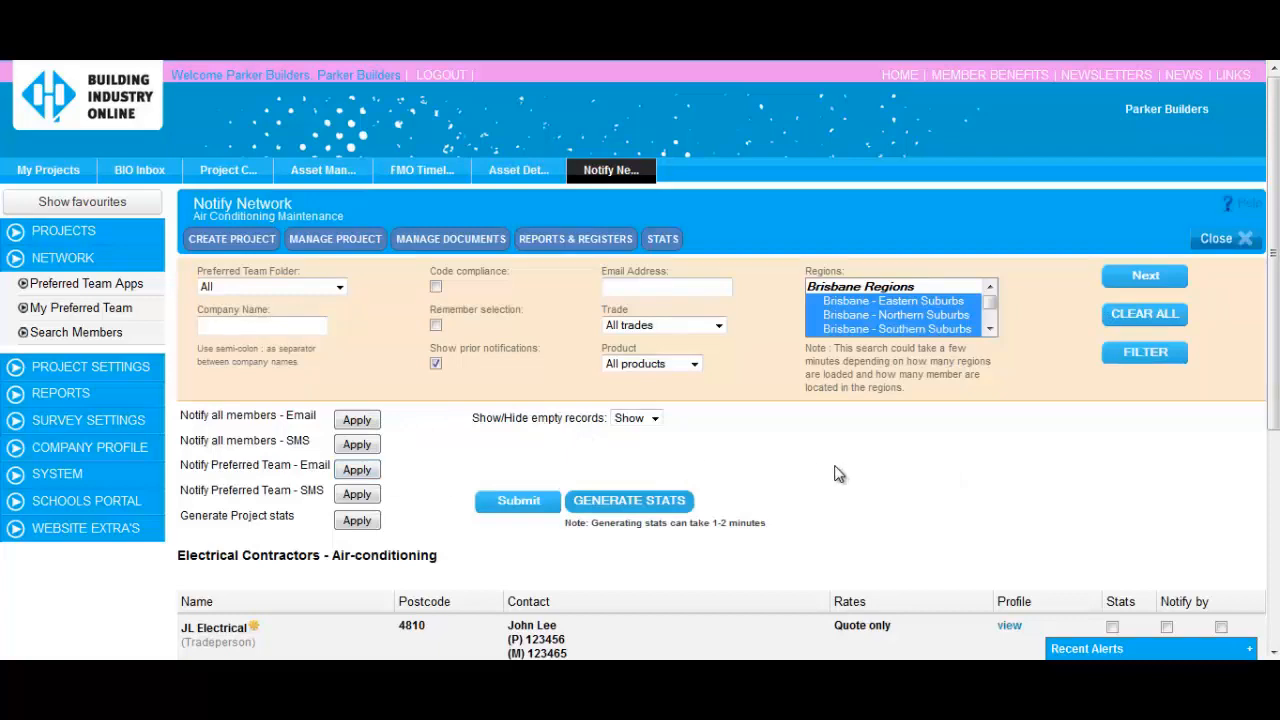
scroll(843, 475, down, 3)
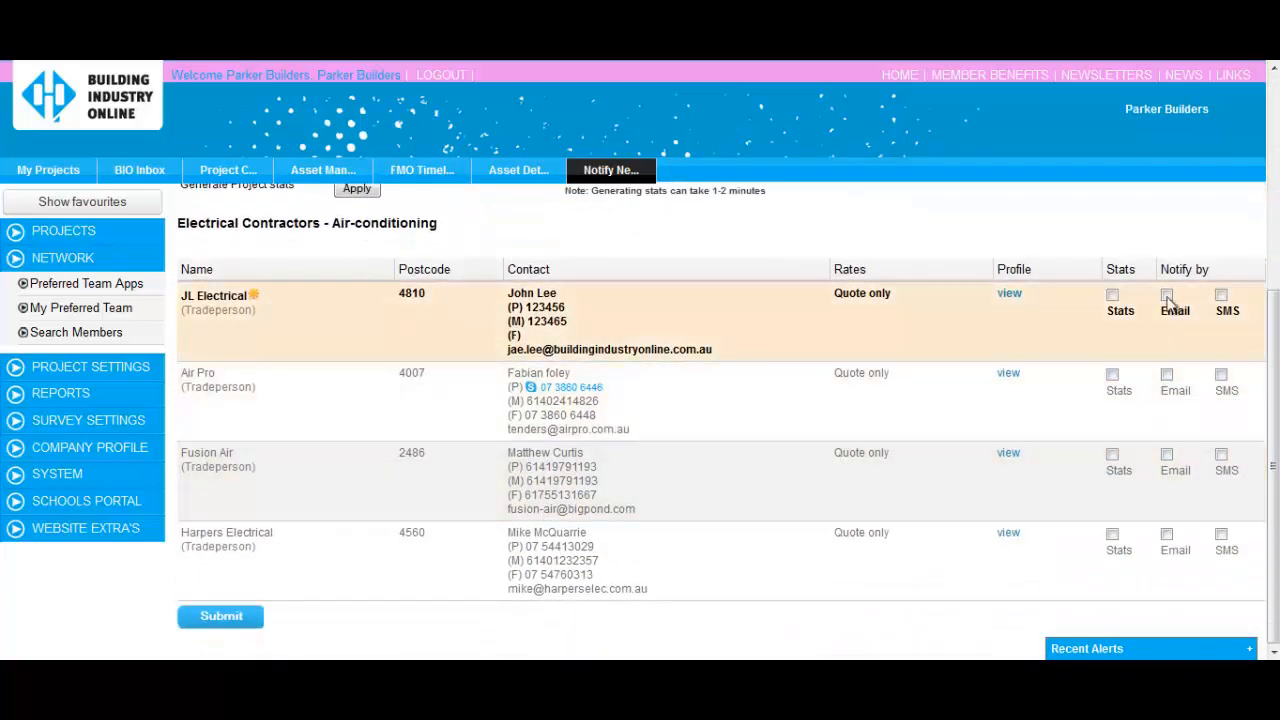
click(1167, 297)
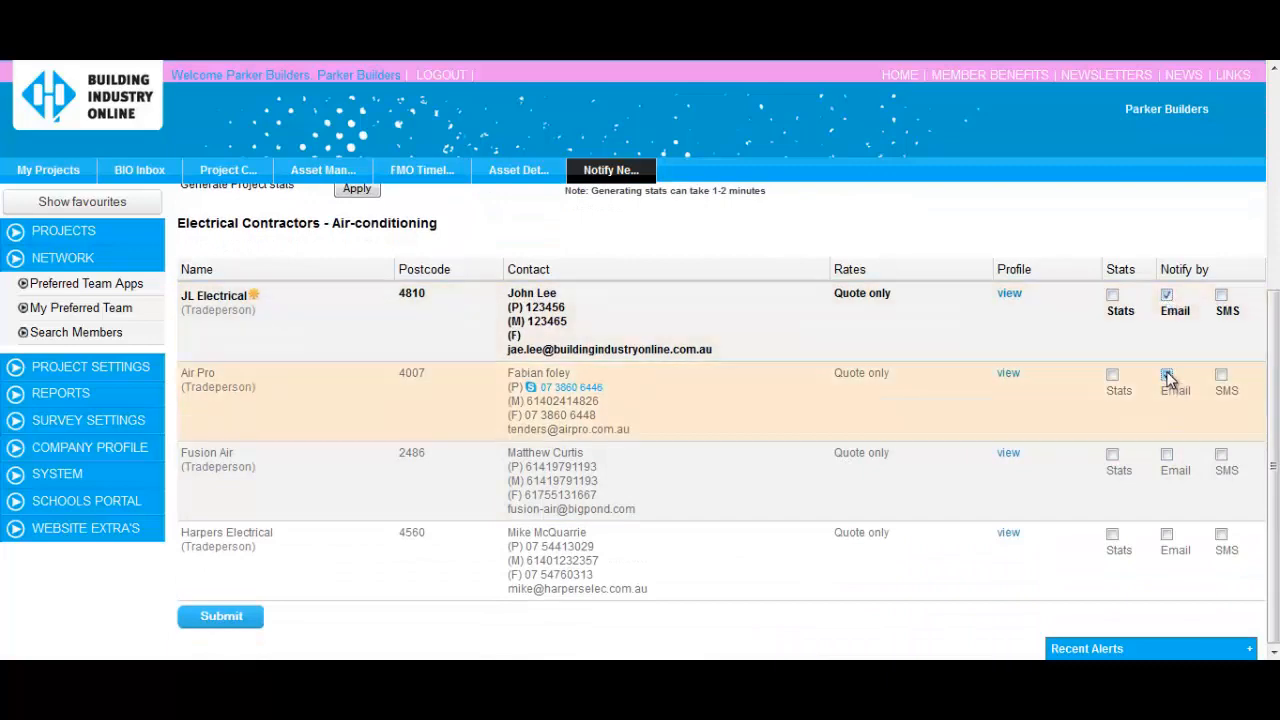
click(1167, 297)
Mark all listed air-conditioning contractors for email notification and submit the selection.
scroll(1029, 319, up, 1)
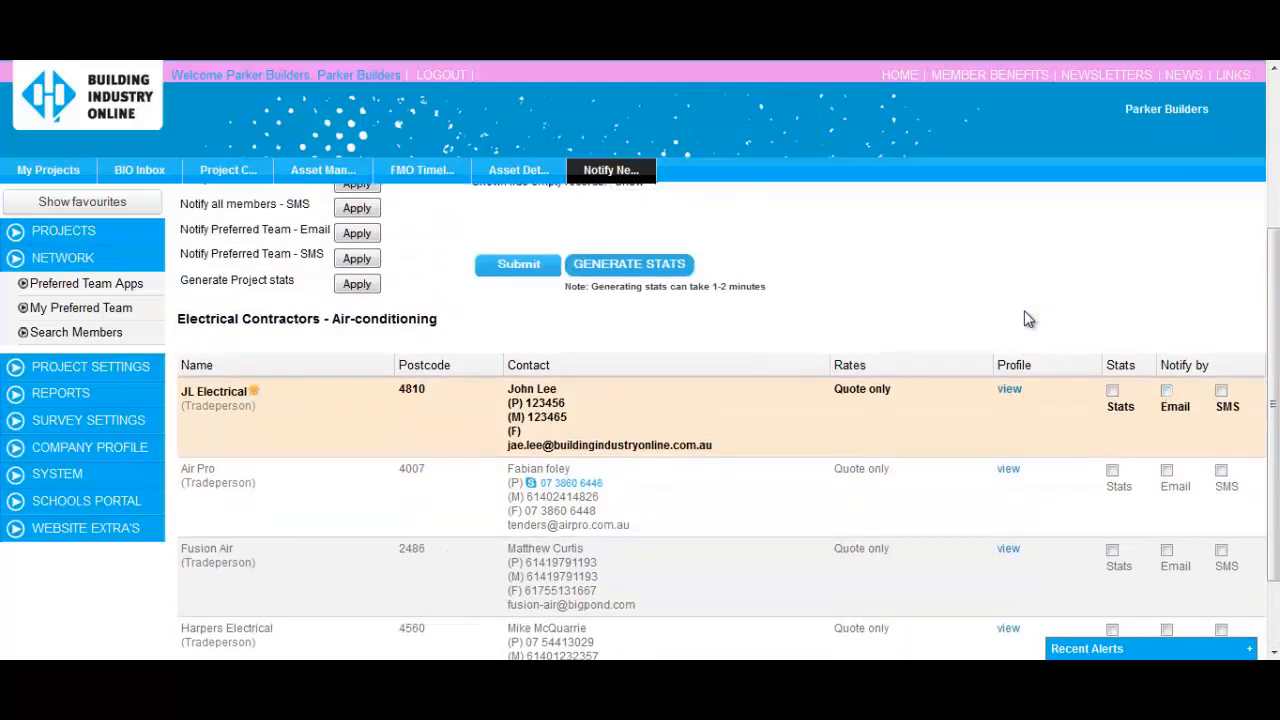
scroll(1029, 319, up, 3)
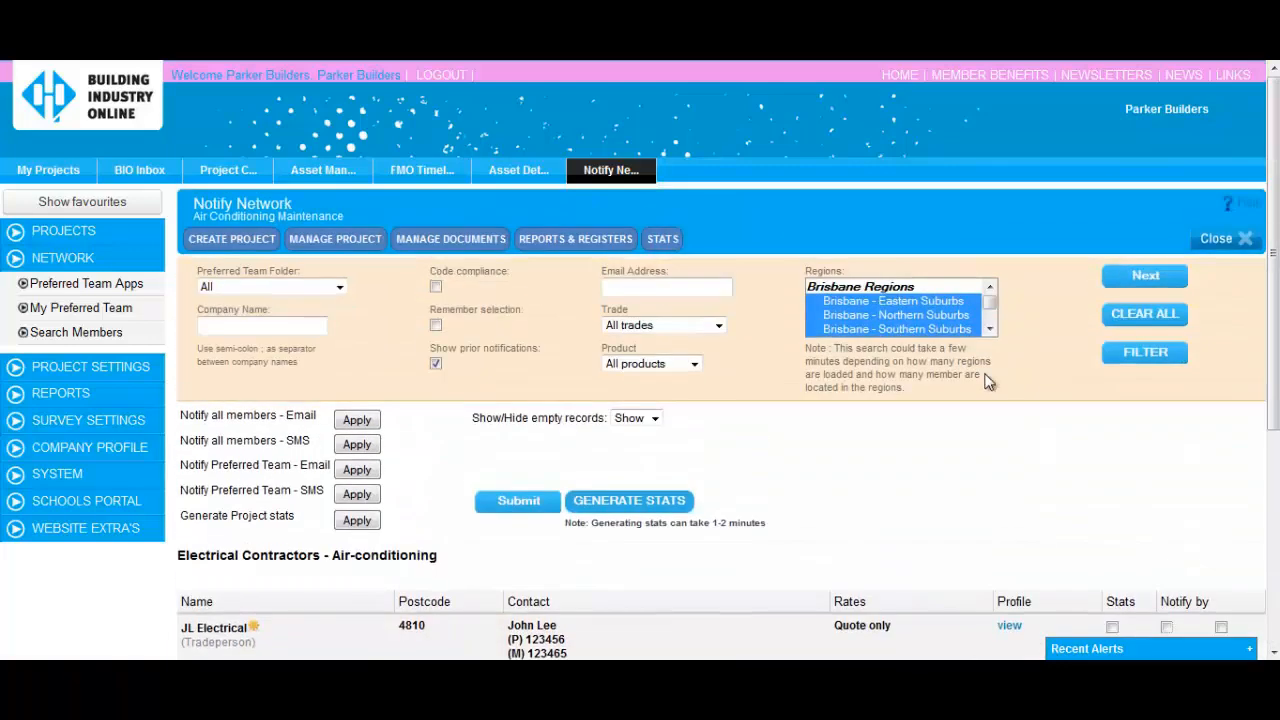
click(358, 420)
click(520, 500)
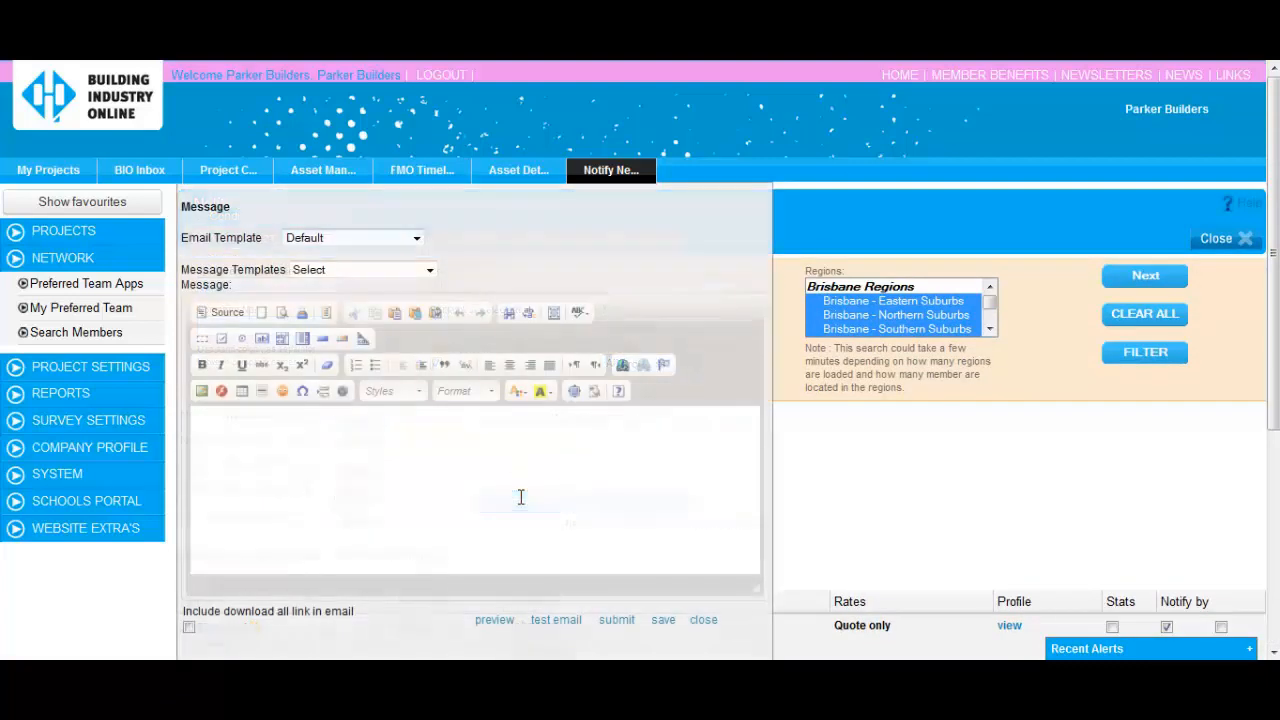
Include the download all link in the notification email, accept the reduced document security and submit the message.
click(189, 629)
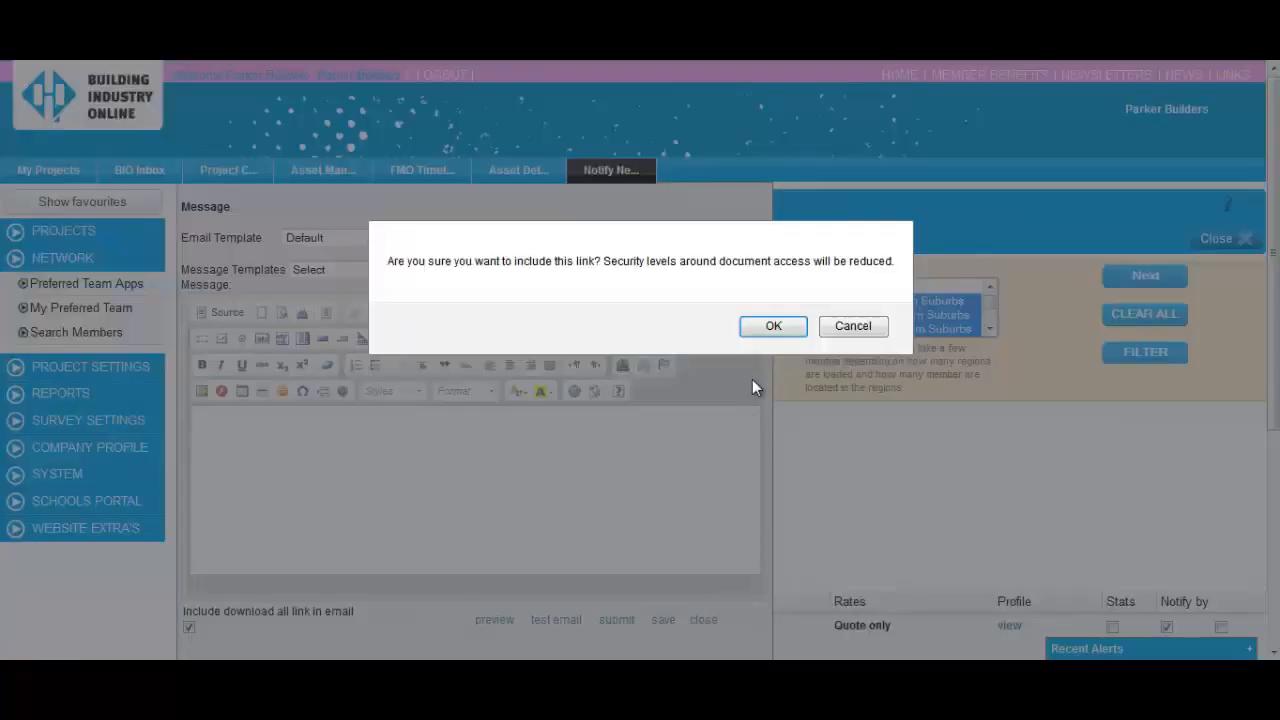
click(766, 327)
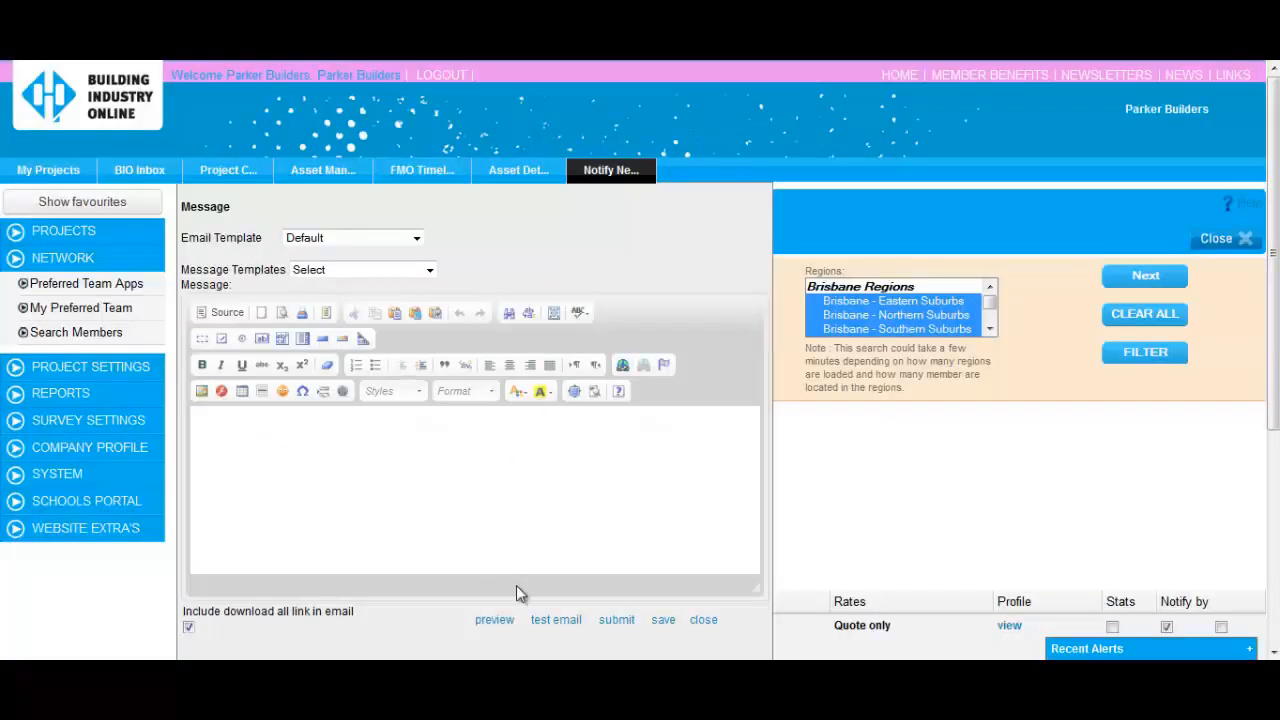
click(615, 621)
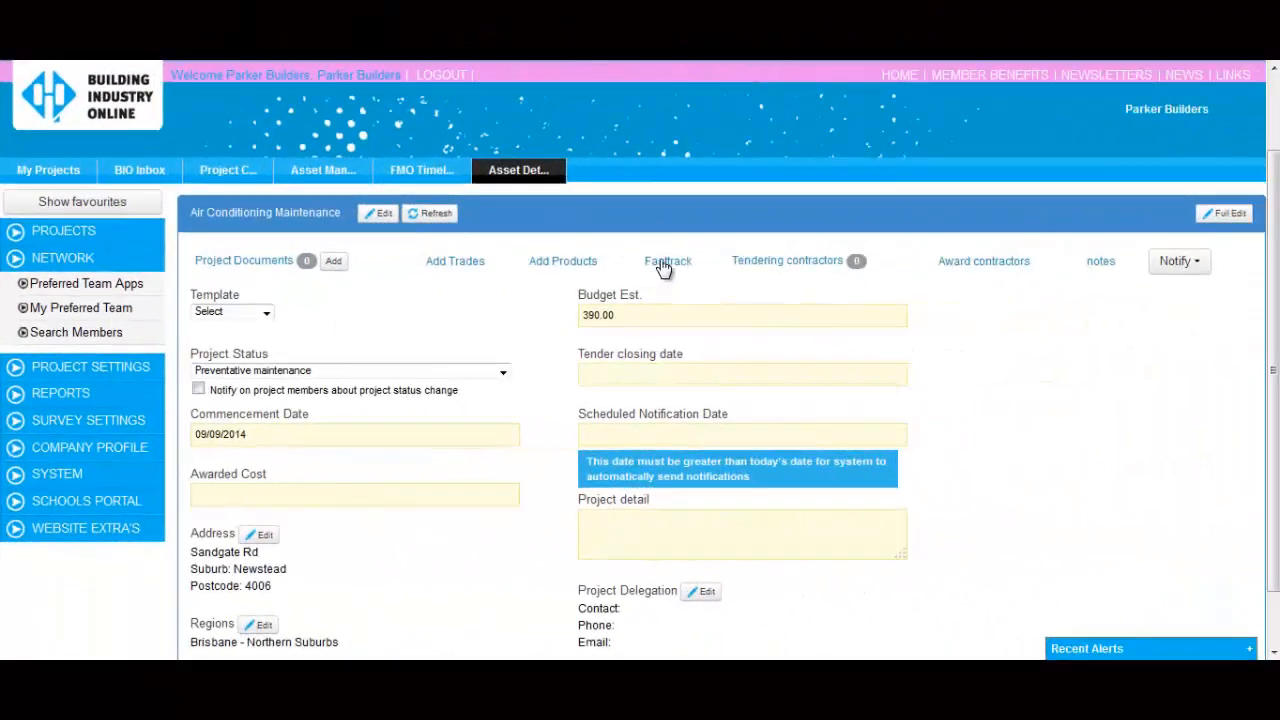
Start a Fasttrack for the work order and filter the companies by the name JL Elec.
click(664, 262)
click(400, 320)
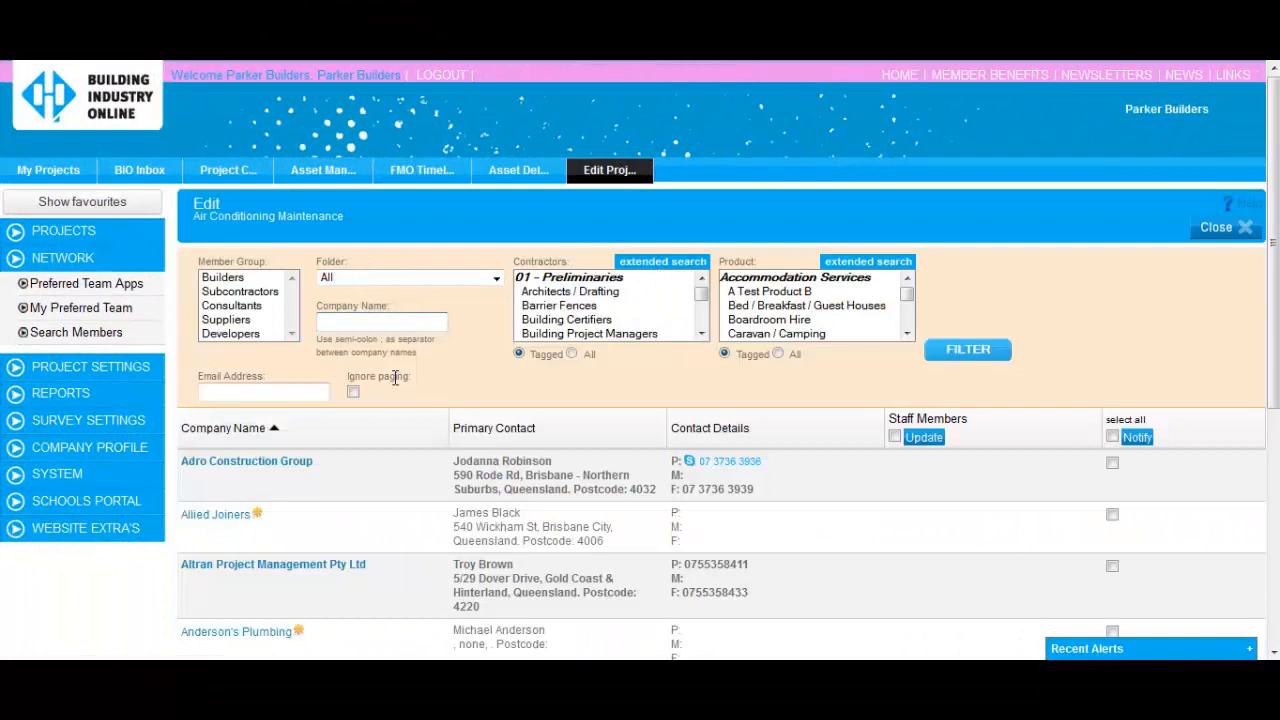
text(JL Elec)
click(980, 354)
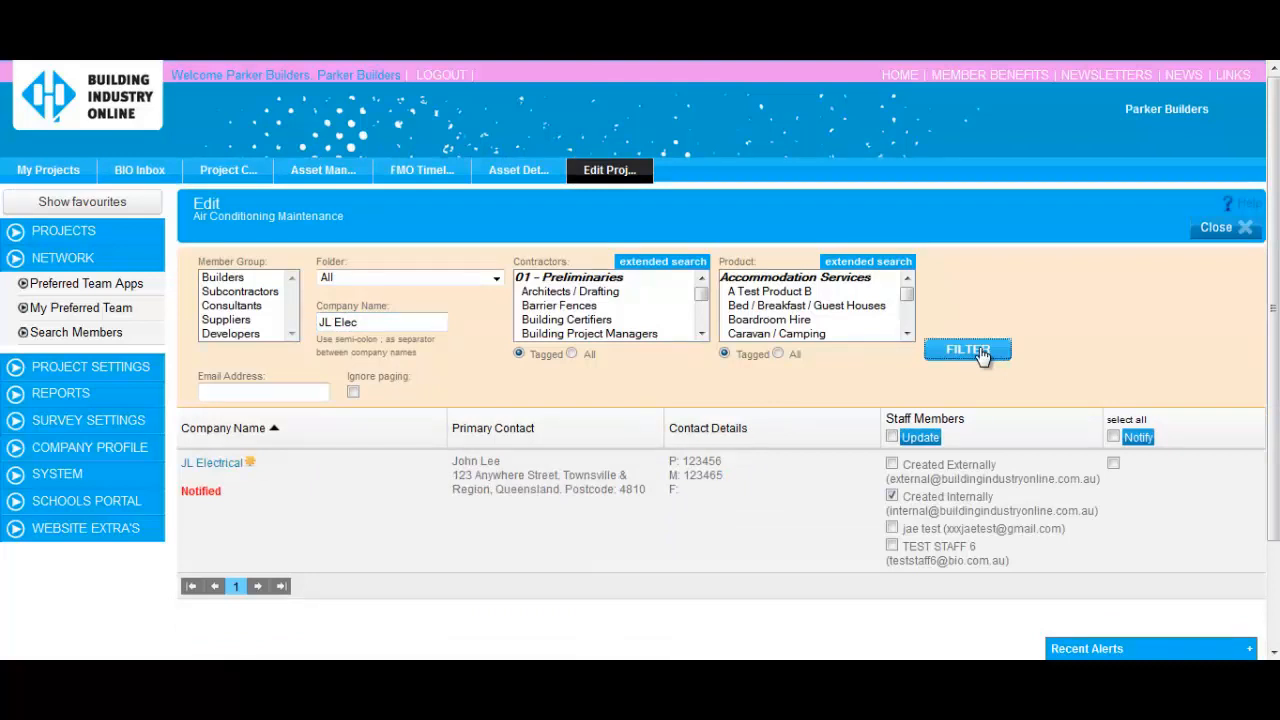
Notify JL Electrical with the Fasttrack to "Waiting on Response" option enabled and close the contractor search.
click(1114, 464)
click(1138, 438)
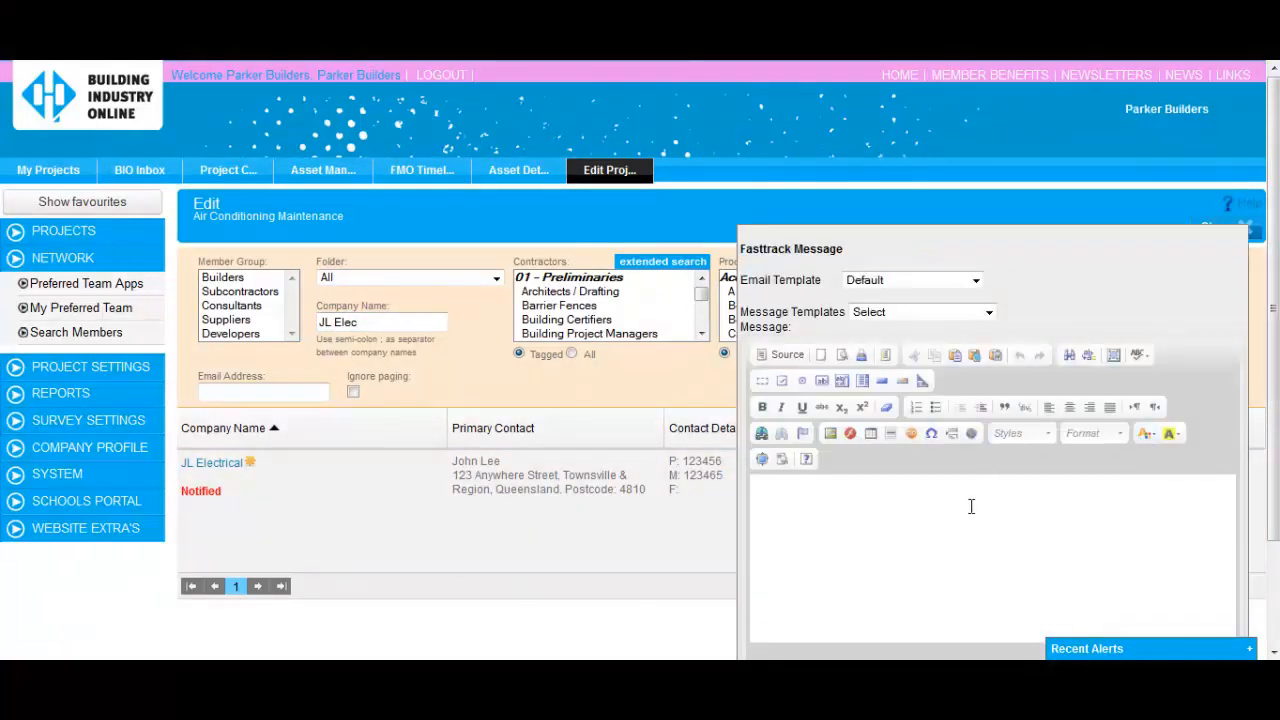
scroll(971, 506, down, 3)
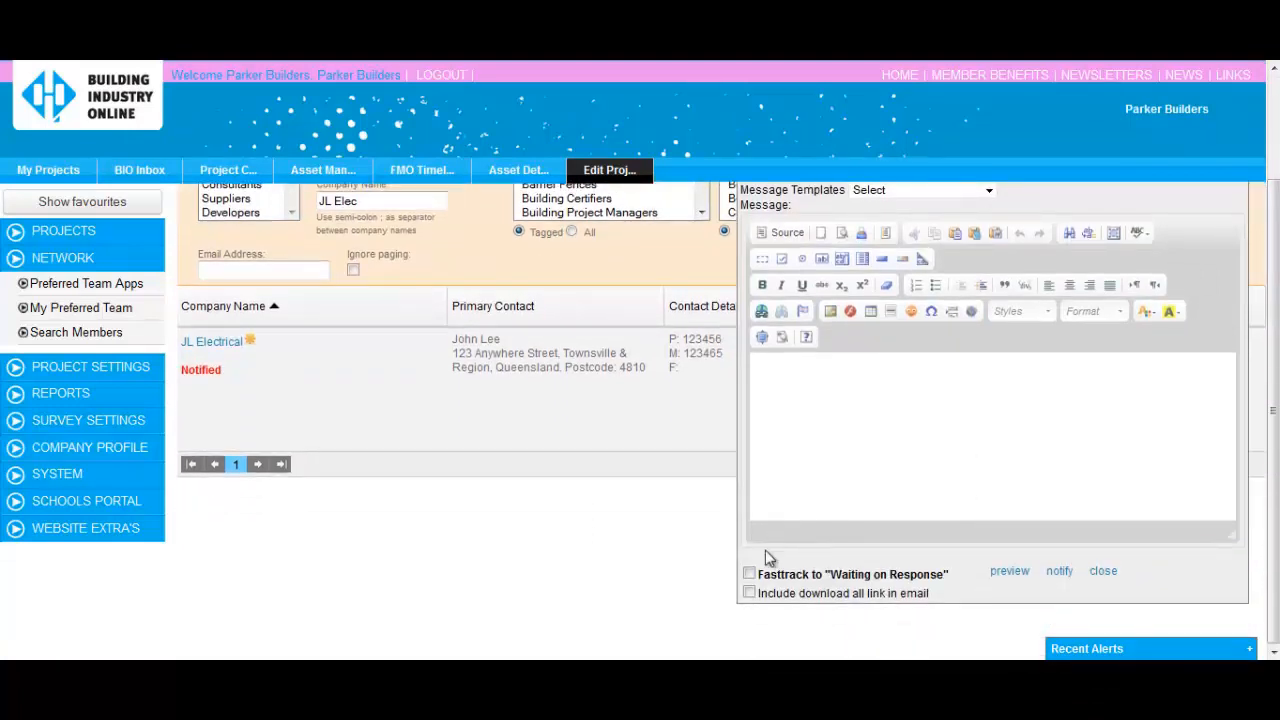
click(750, 573)
click(1059, 574)
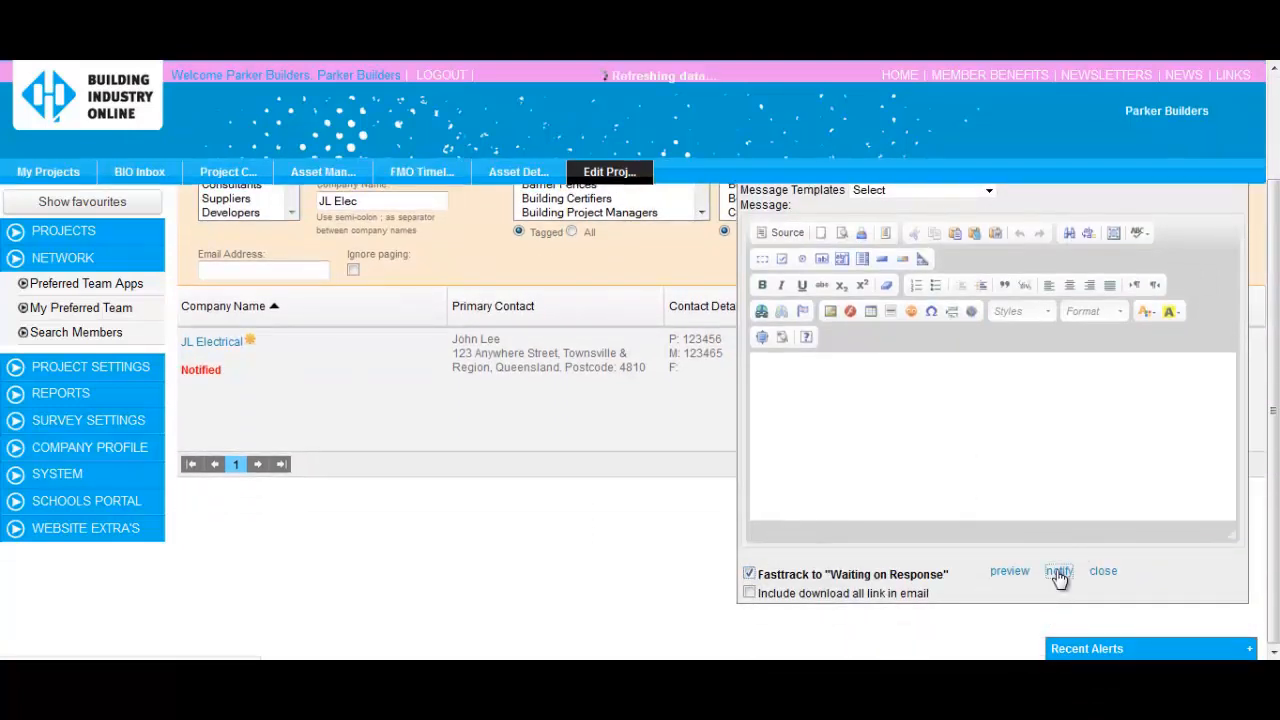
scroll(1050, 530, up, 3)
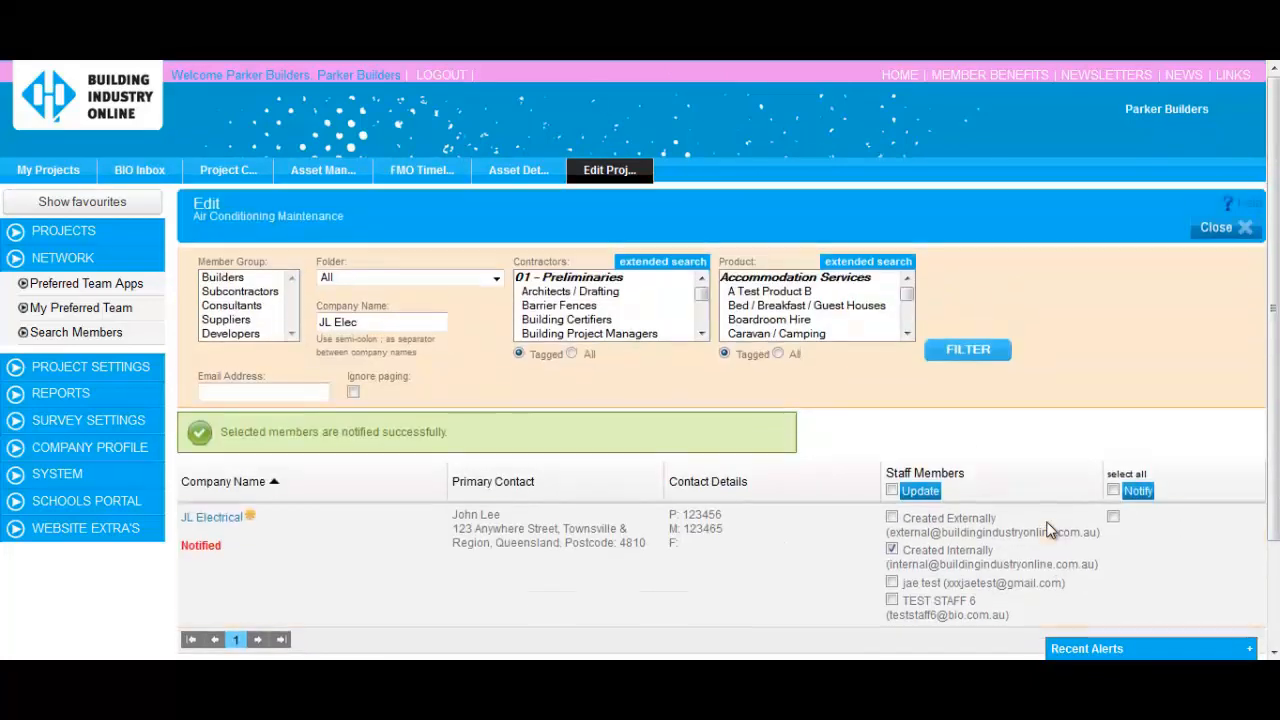
click(1222, 229)
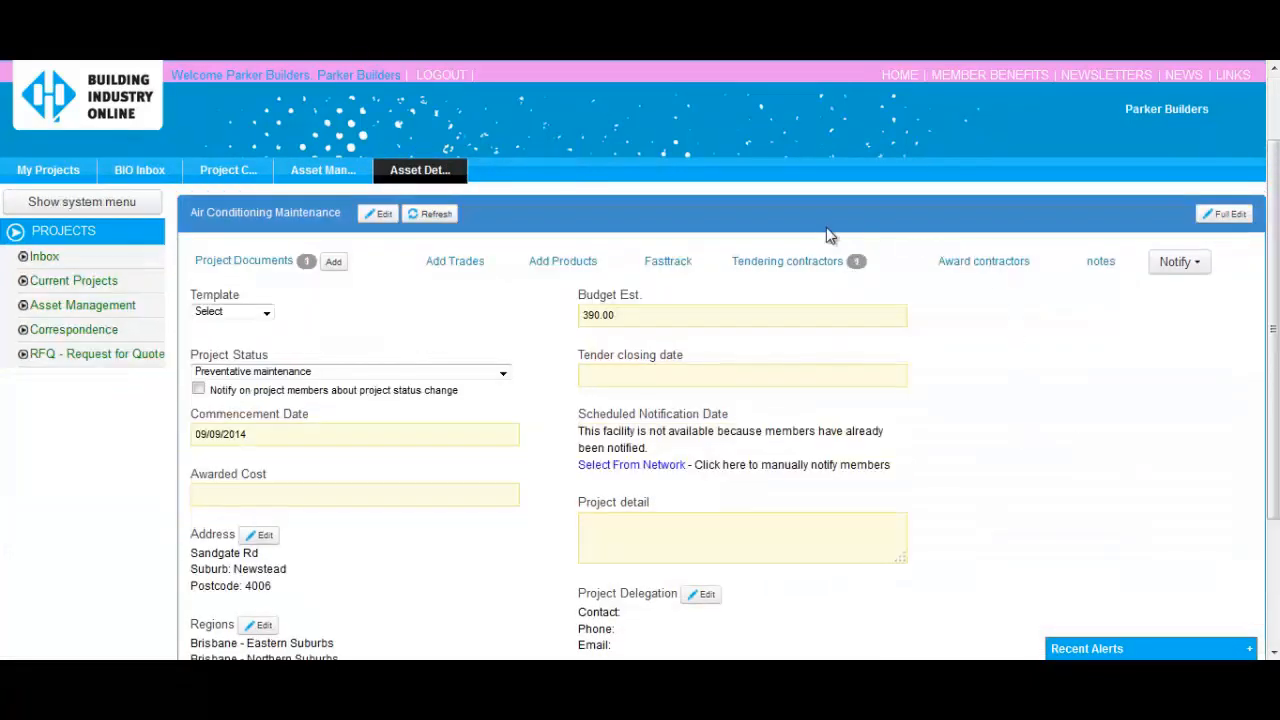
Open JL Electrical's submitted documents from the tendering contractors and view Electrical quote.pdf.
click(805, 263)
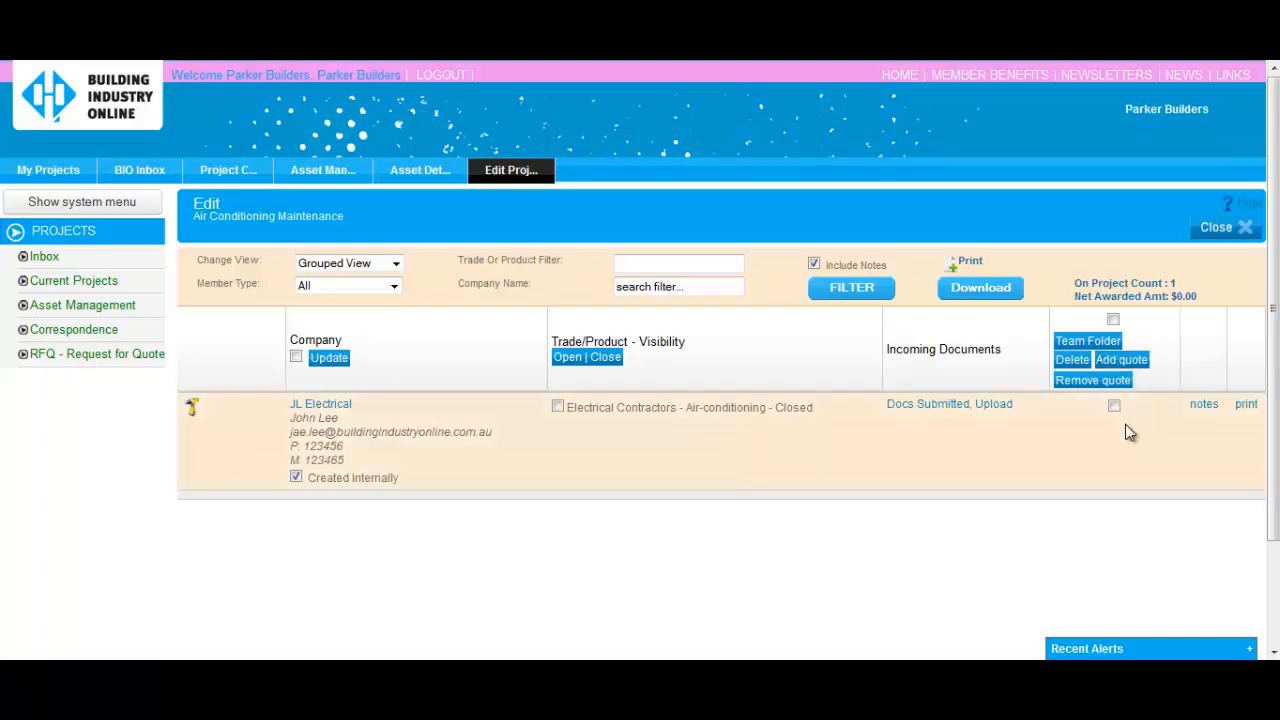
click(898, 404)
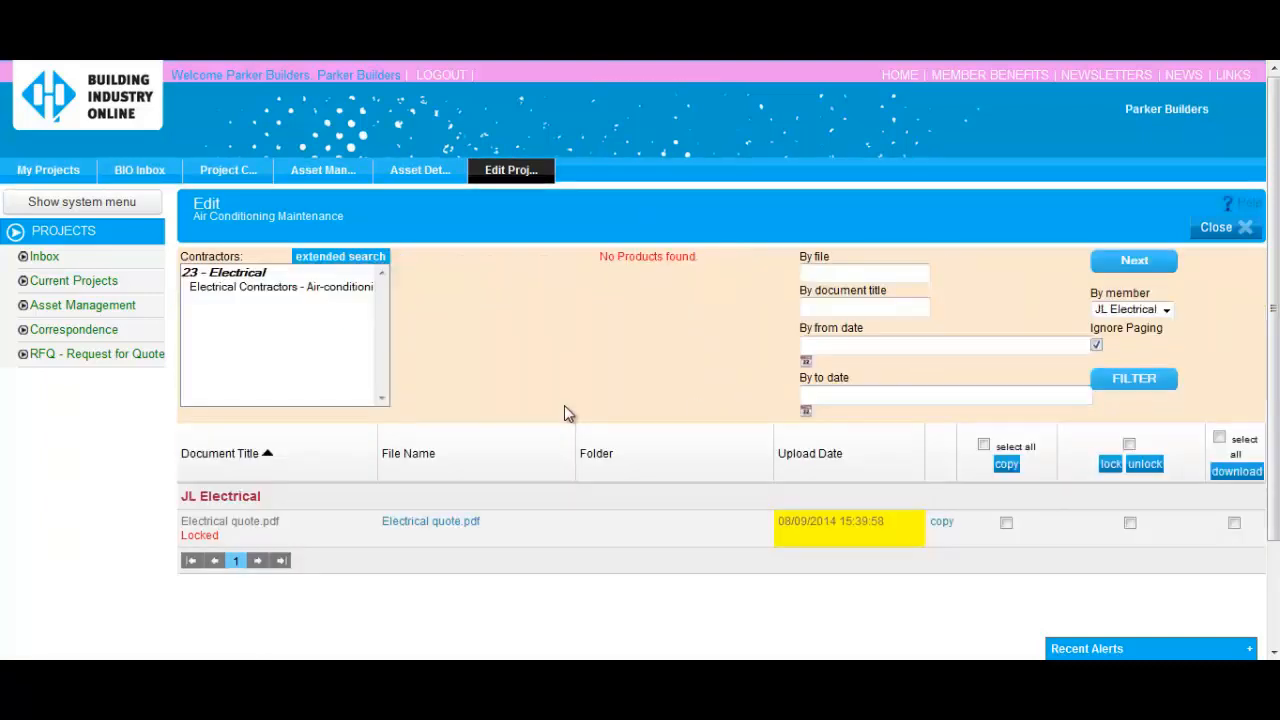
click(417, 530)
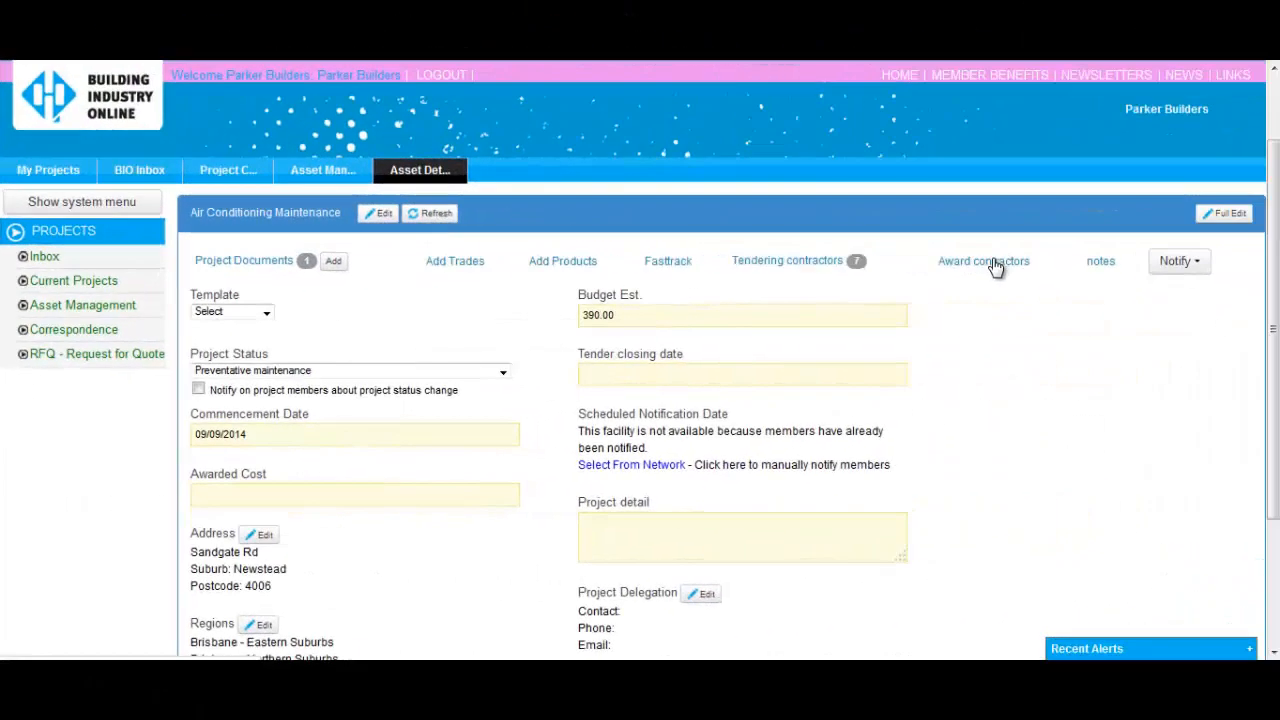
Select JL Electrical among the contractors available for award and start its award form.
click(986, 264)
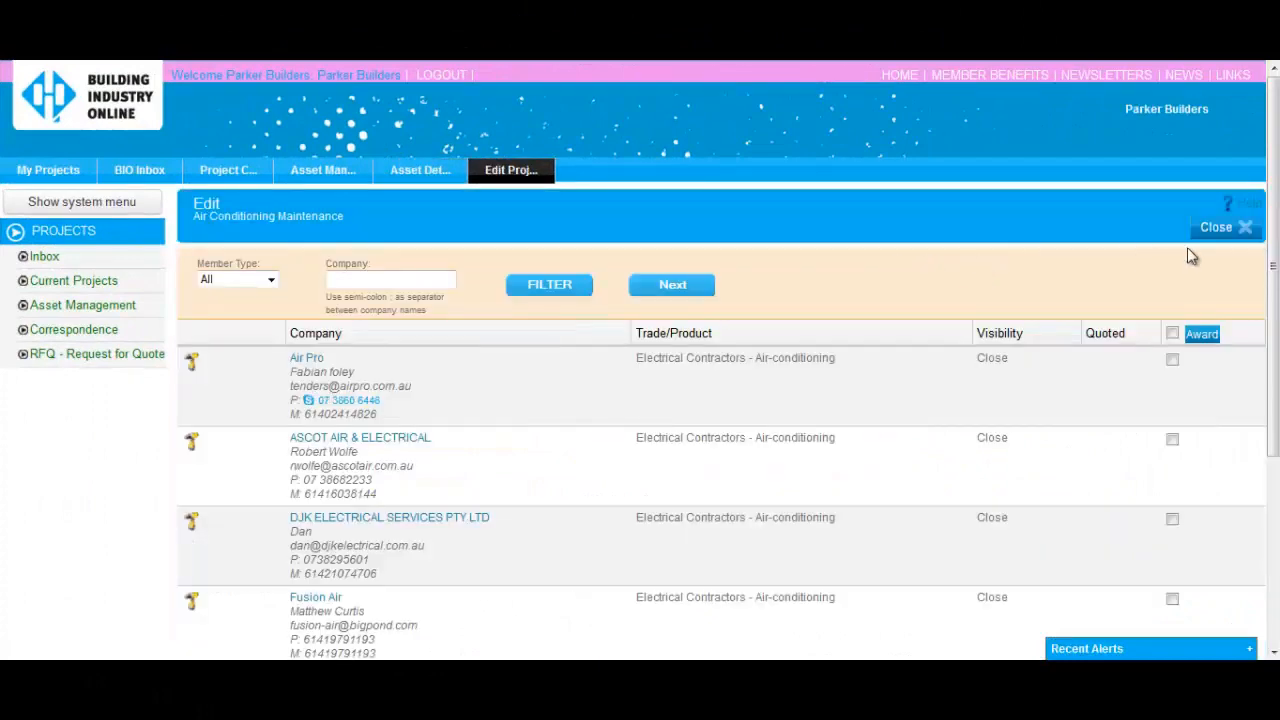
scroll(1000, 300, down, 3)
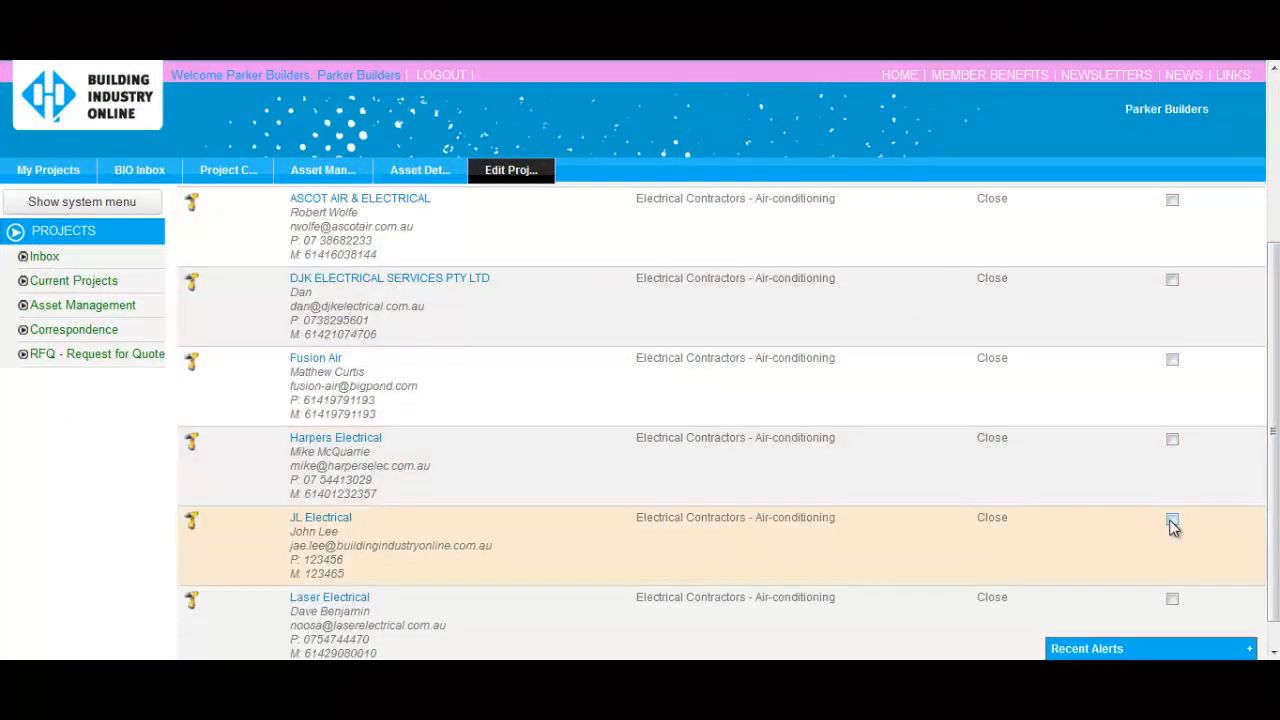
click(1172, 519)
scroll(980, 483, up, 3)
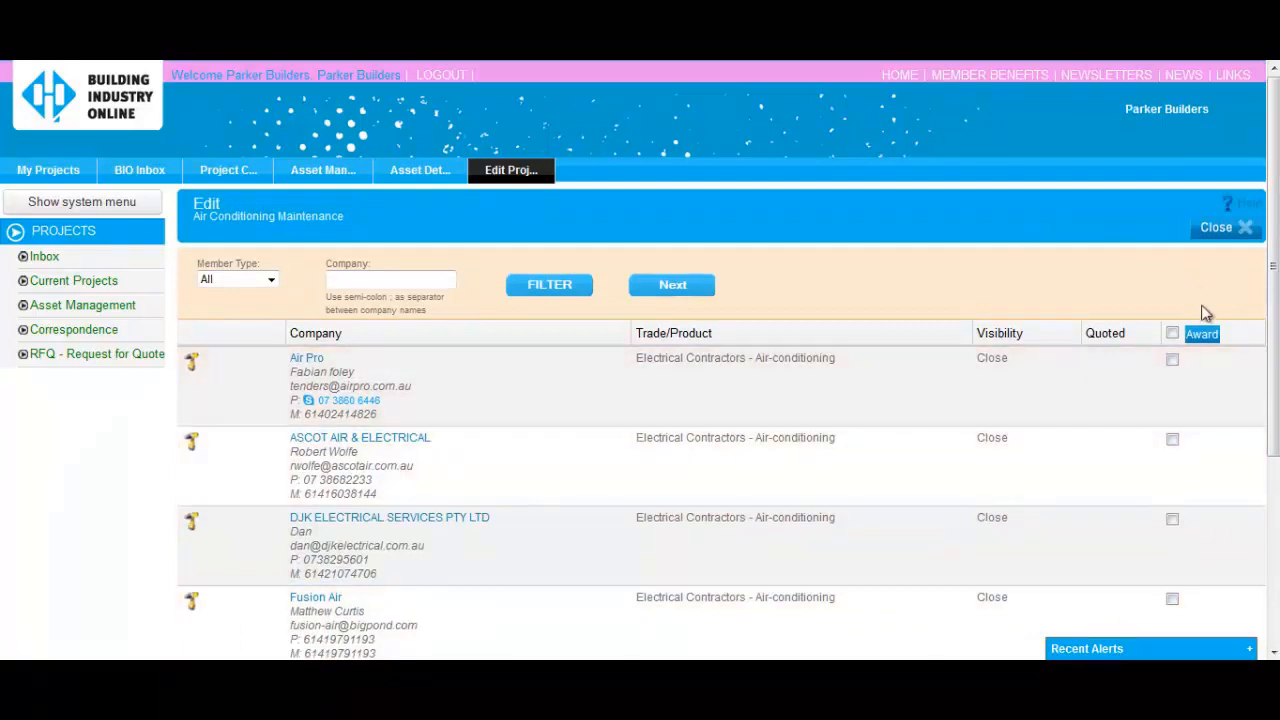
click(1203, 335)
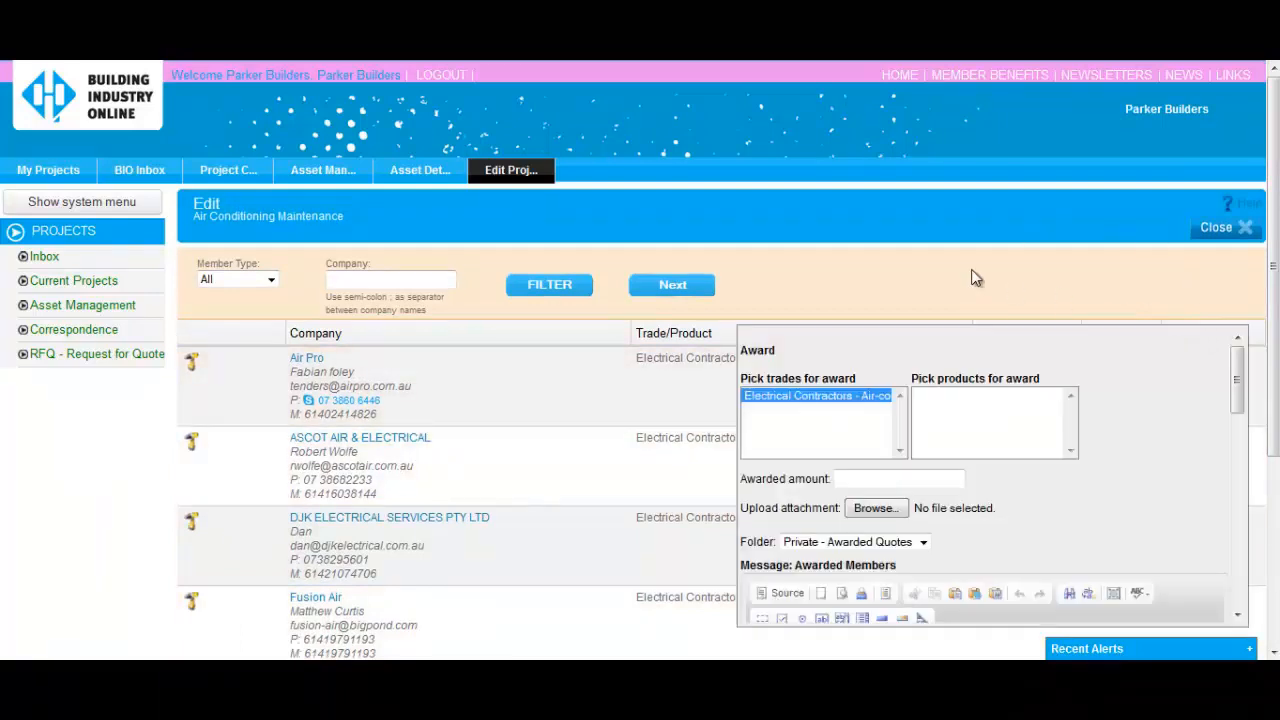
Write the awarded members' message "Congratulations. Please confirm when you can do the job.".
scroll(1070, 405, down, 1)
scroll(1072, 381, down, 2)
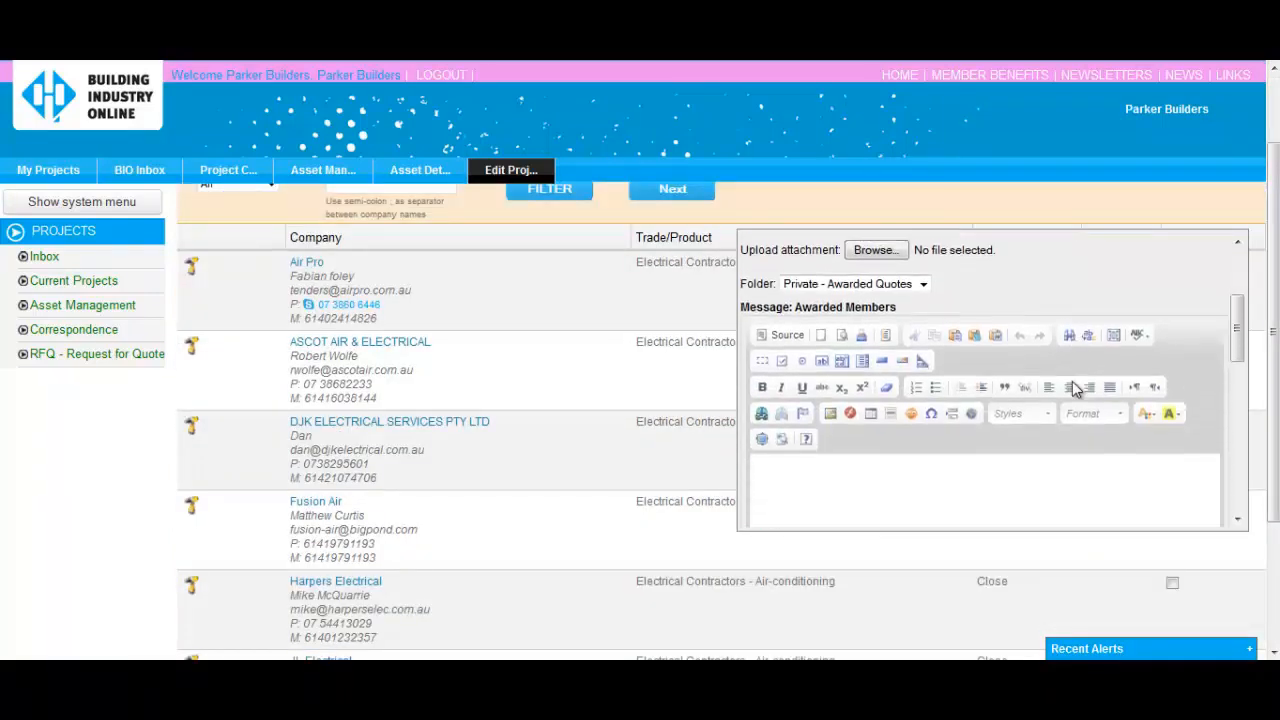
click(918, 457)
text(Congratula)
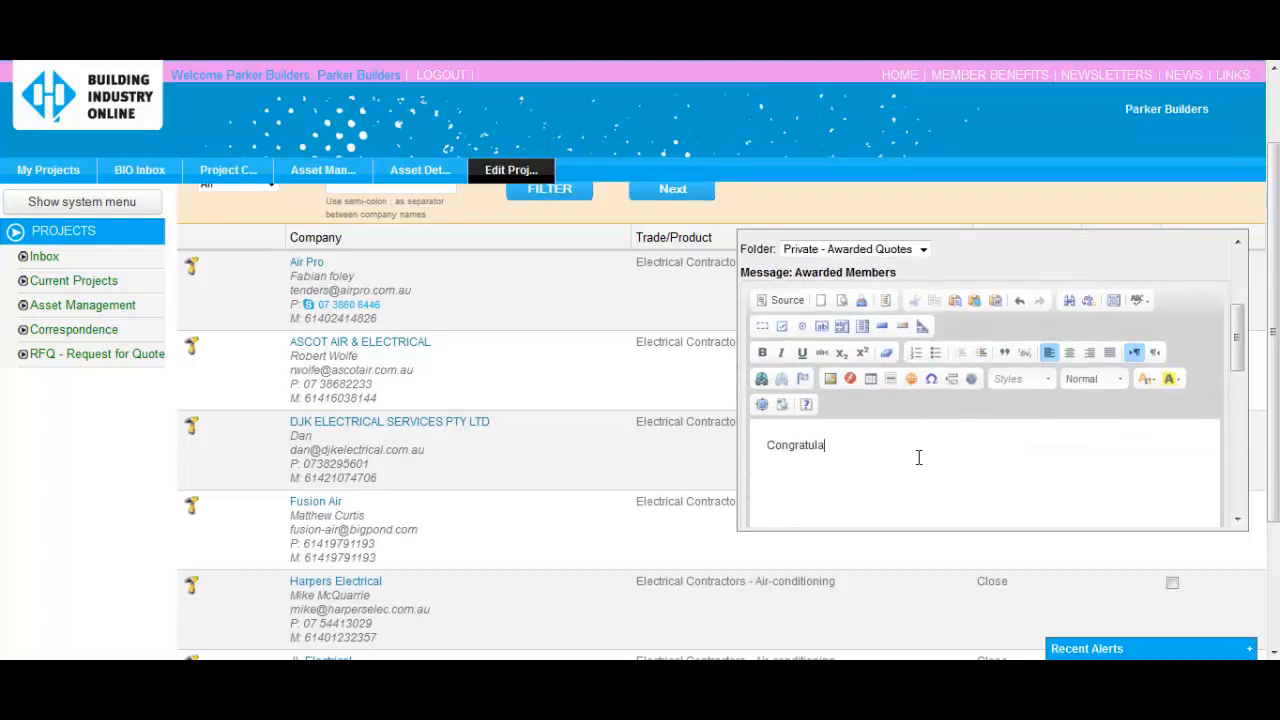
text(tions. Please confirm when you can do the job.)
Write the not-awarded members' message "Thanks for your quote, however you have been unsuccessful this time." and award the members.
scroll(932, 464, down, 4)
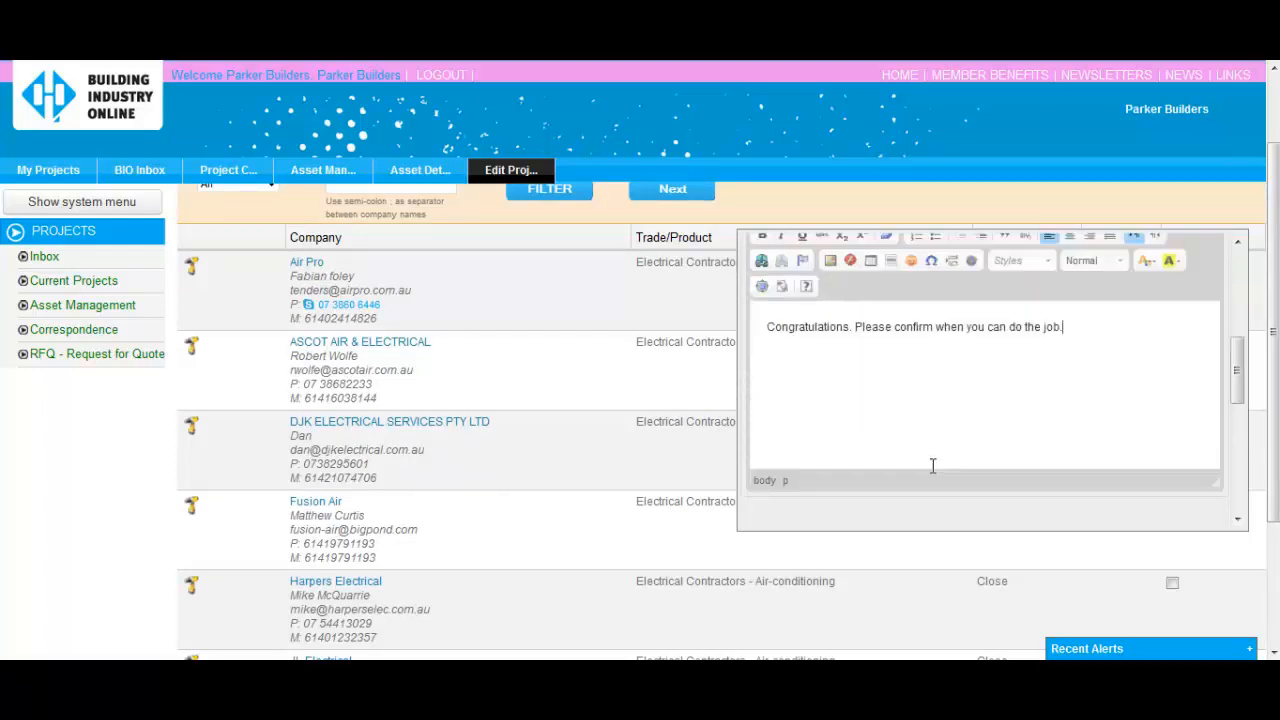
click(934, 464)
text(Thanks for your quote, however)
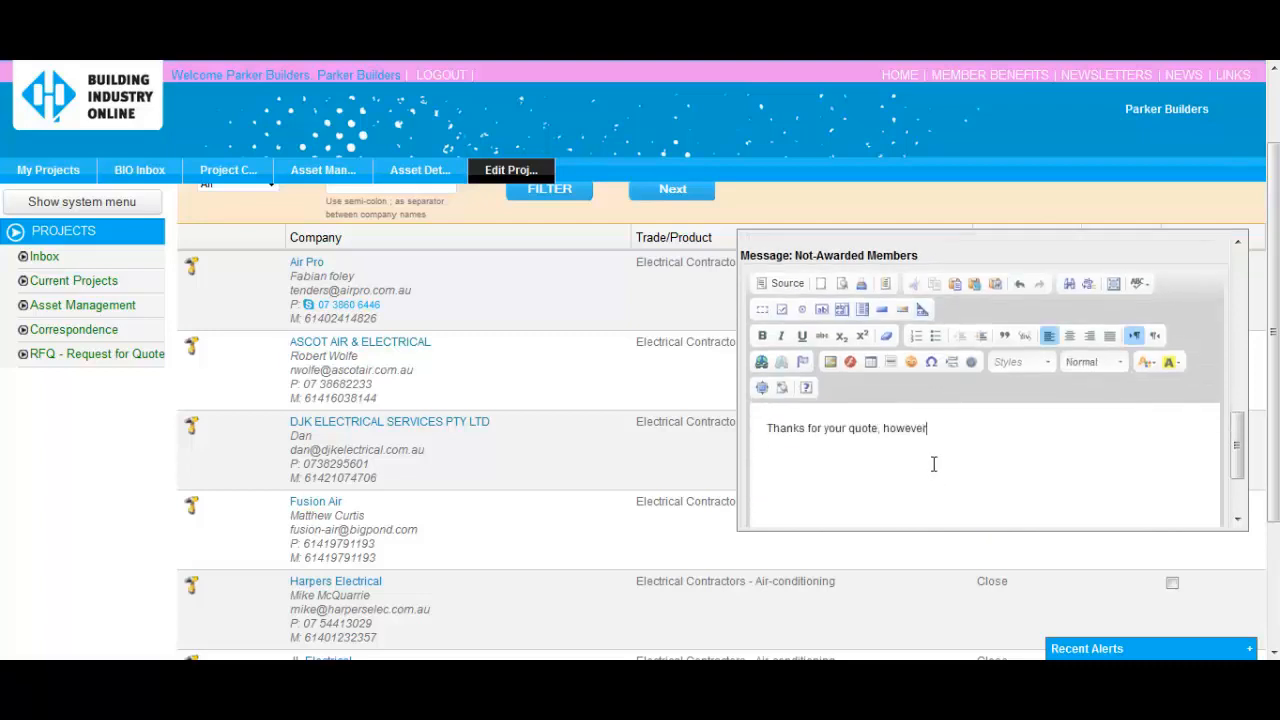
text( you have been unsuccessful this time)
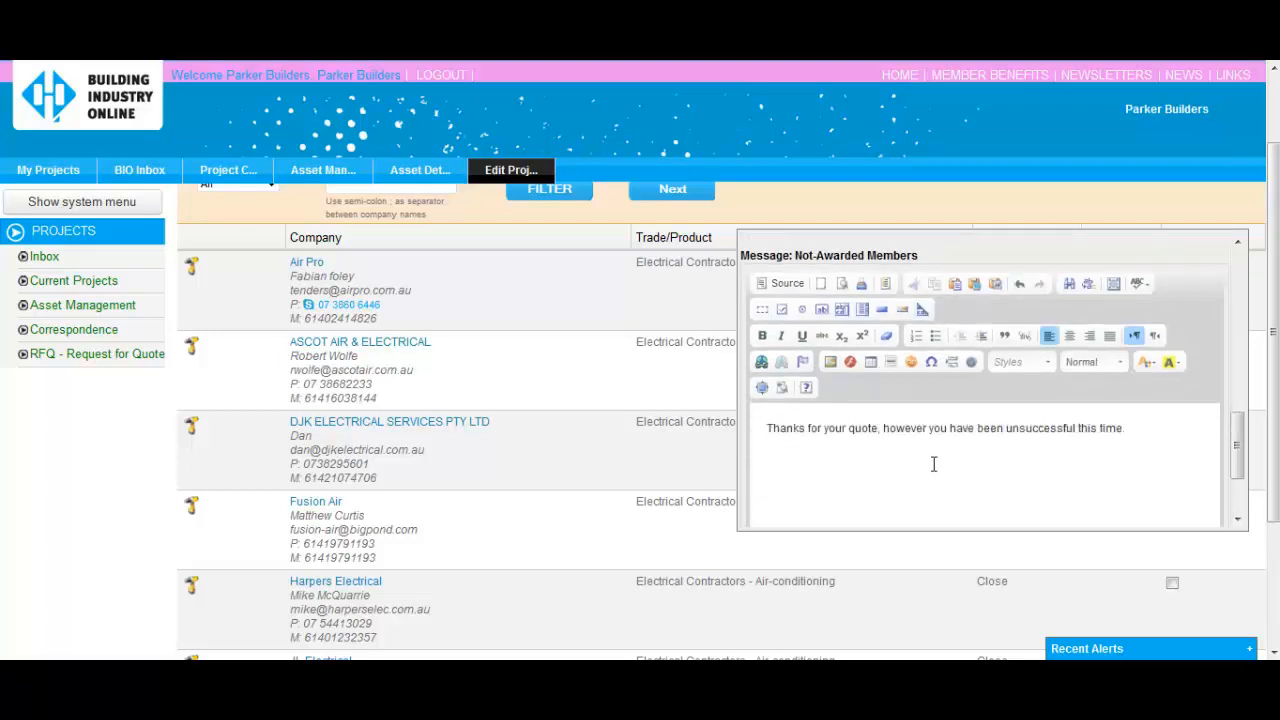
text(.)
scroll(934, 464, down, 2)
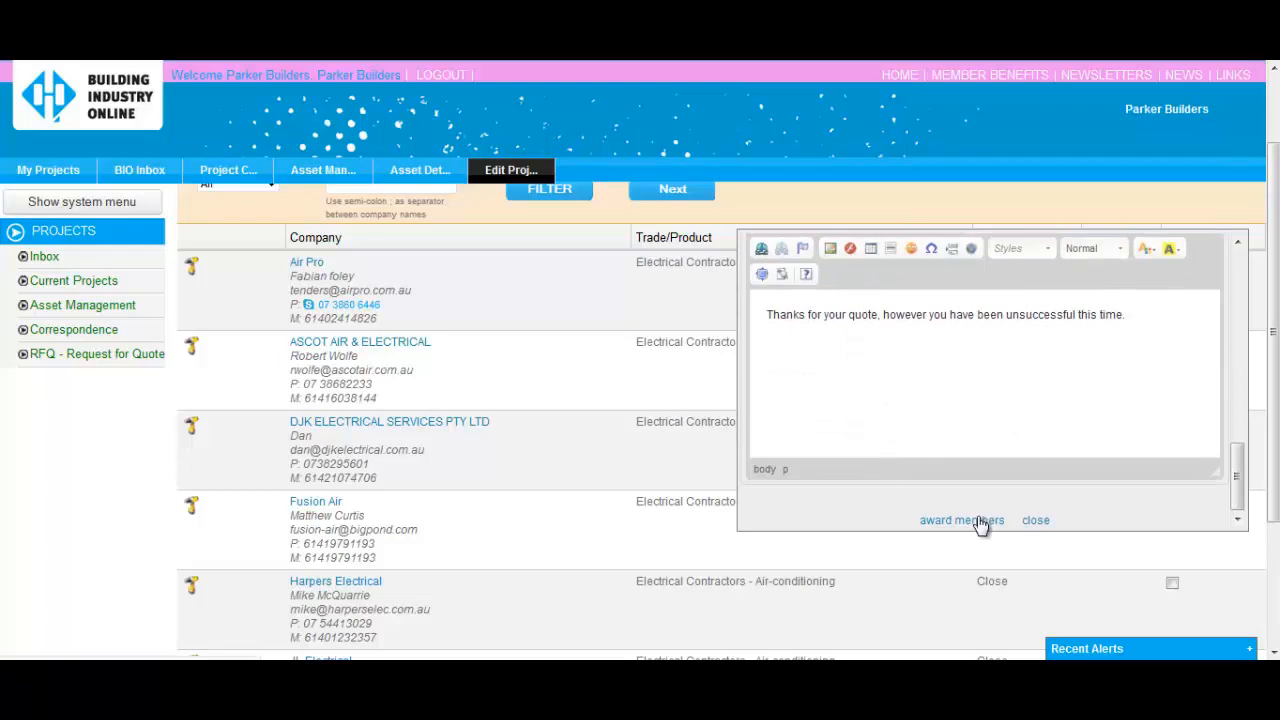
click(978, 520)
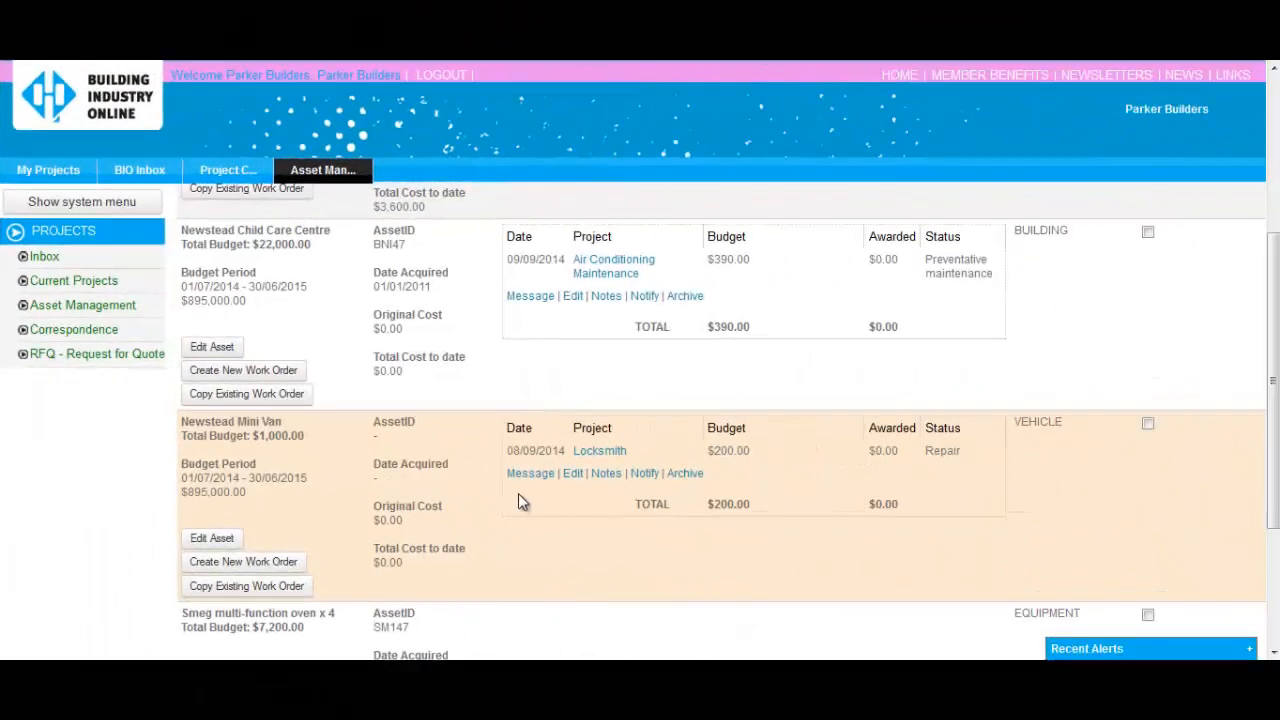
Set the Newstead Mini Van's Locksmith work order to a scheduled notification date of 31/10/2014 and update it.
click(599, 451)
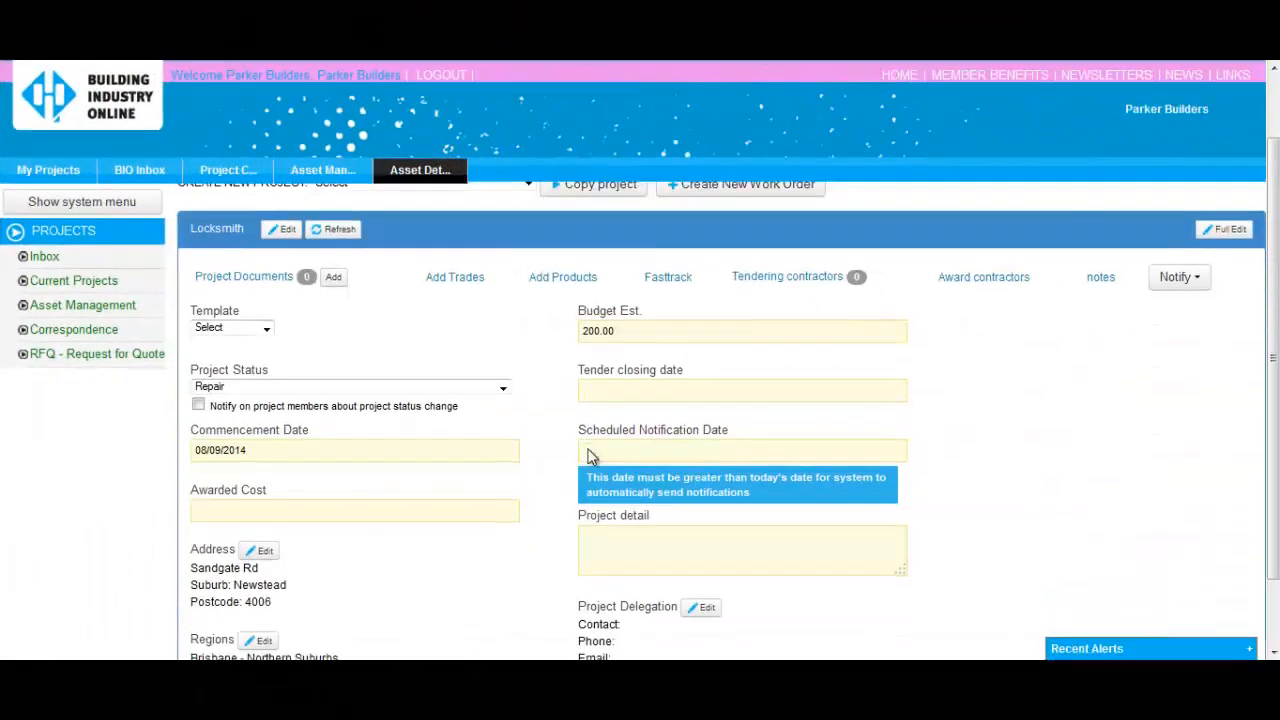
click(645, 436)
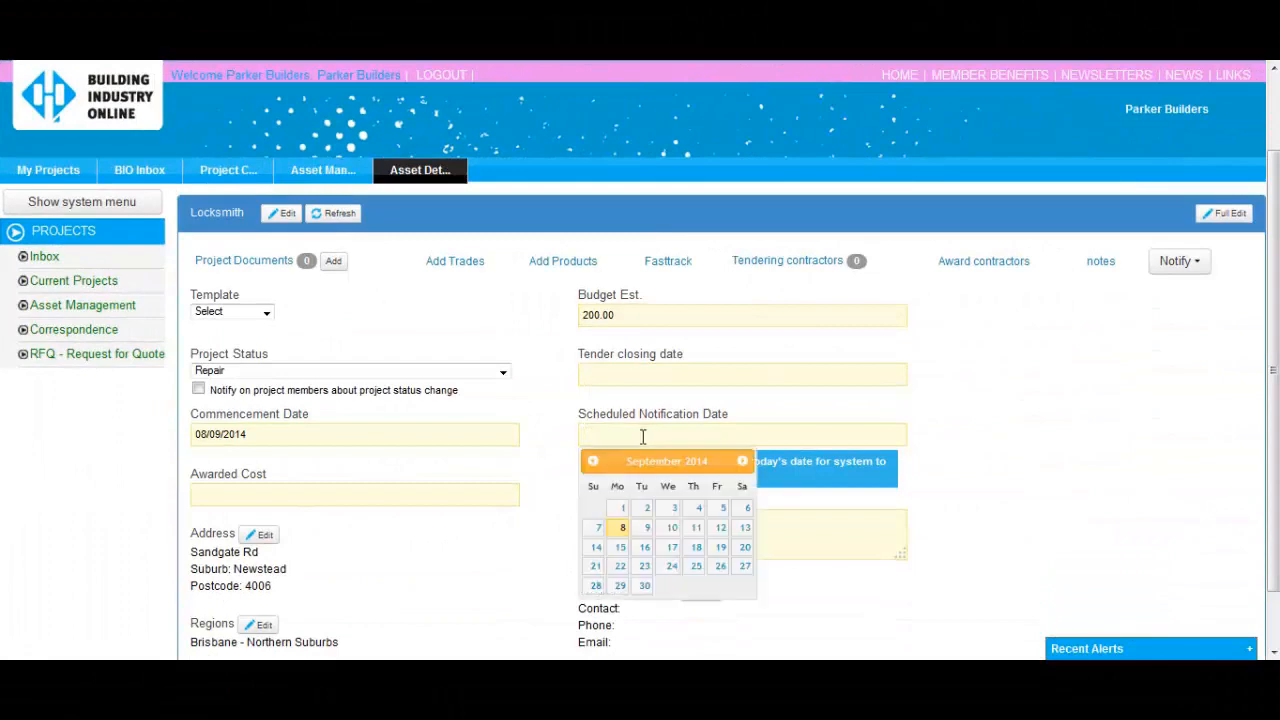
click(742, 461)
click(717, 585)
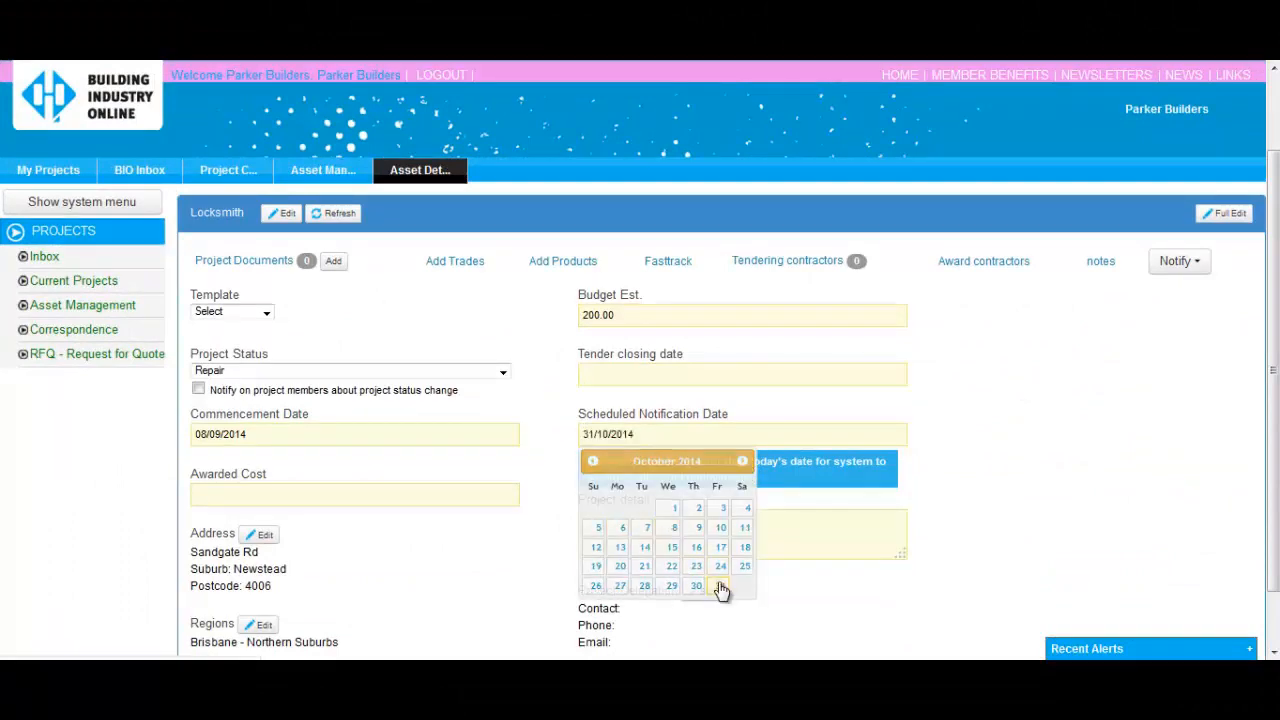
scroll(567, 486, down, 1)
click(229, 623)
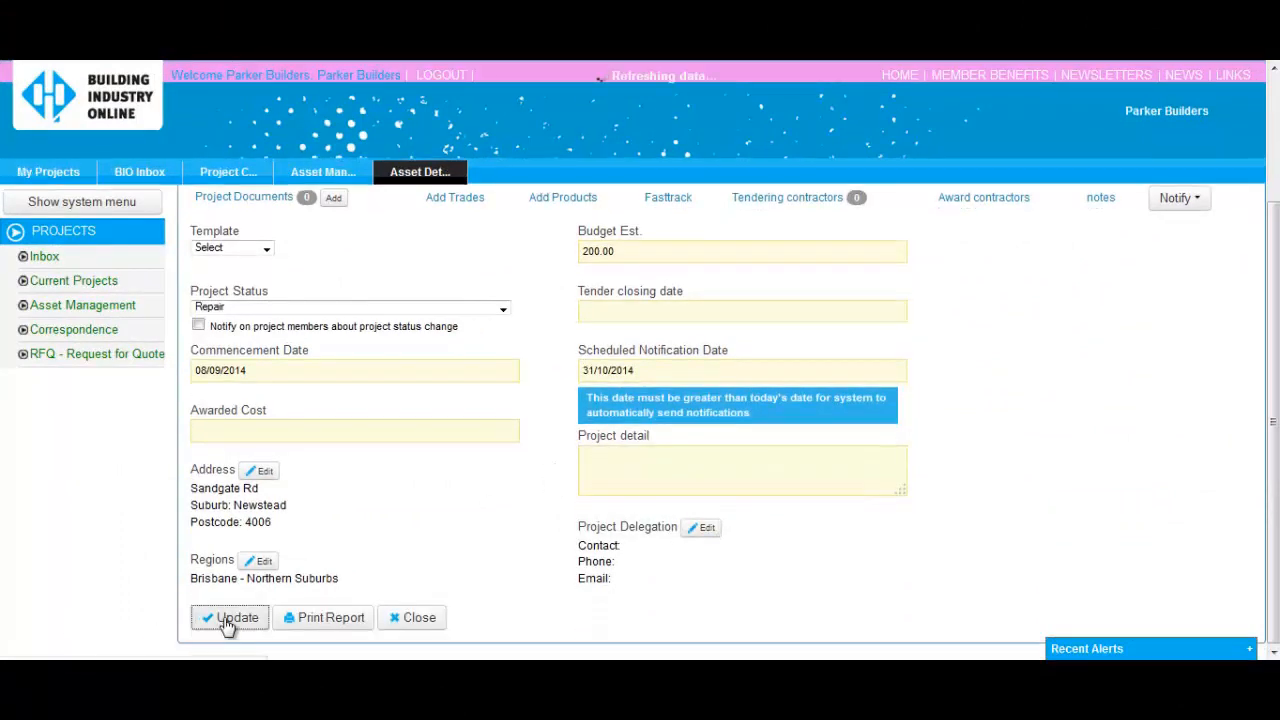
scroll(818, 517, down, 1)
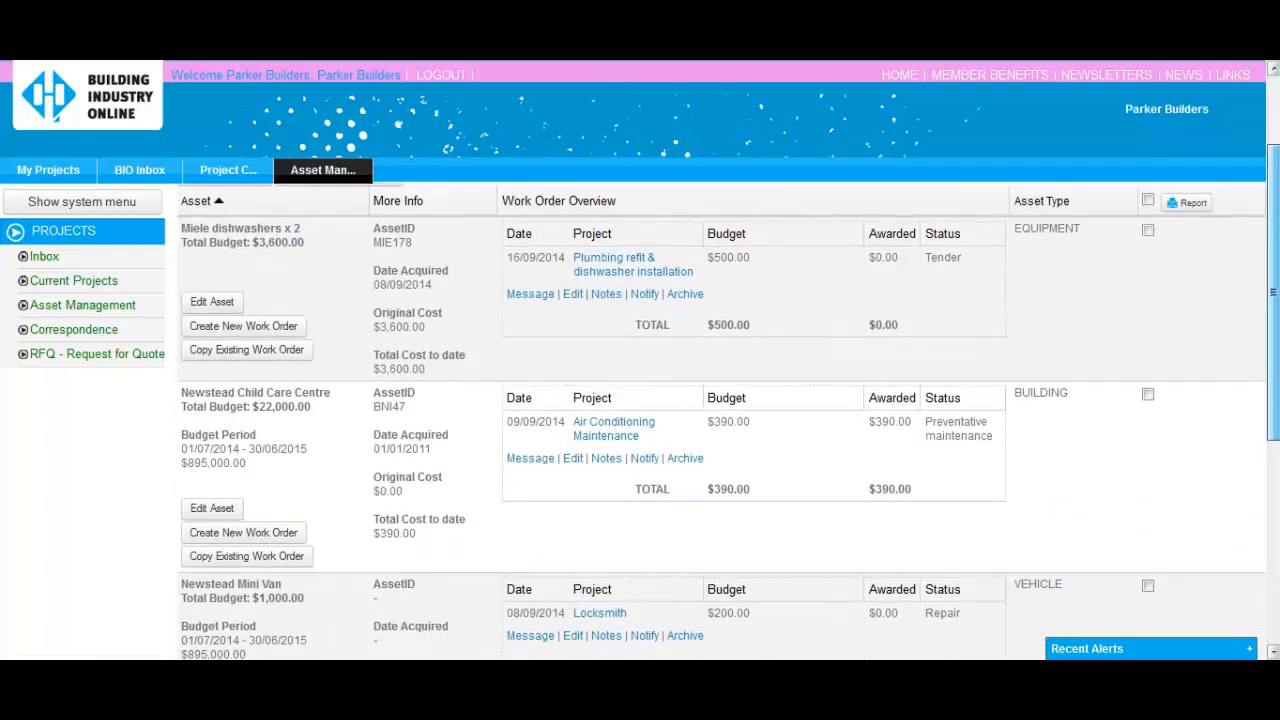